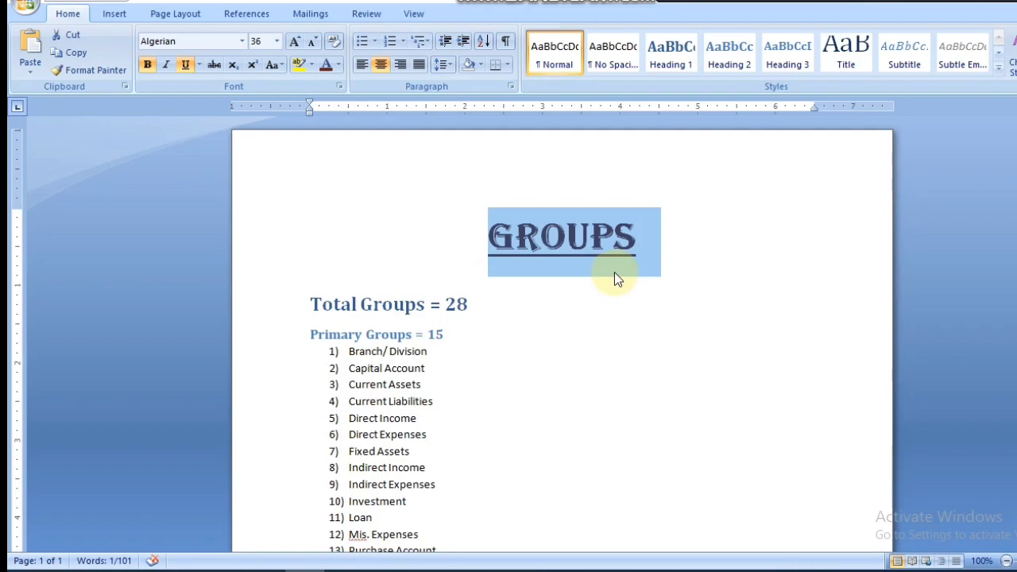
Step: Select the 'Total Groups = 28' heading in the Word GROUPS notes
click(312, 303)
drag(312, 303, 504, 289)
Step: Back in TallyPrime, show the list of Groups from the Chart of Accounts masters
key(alt+Tab)
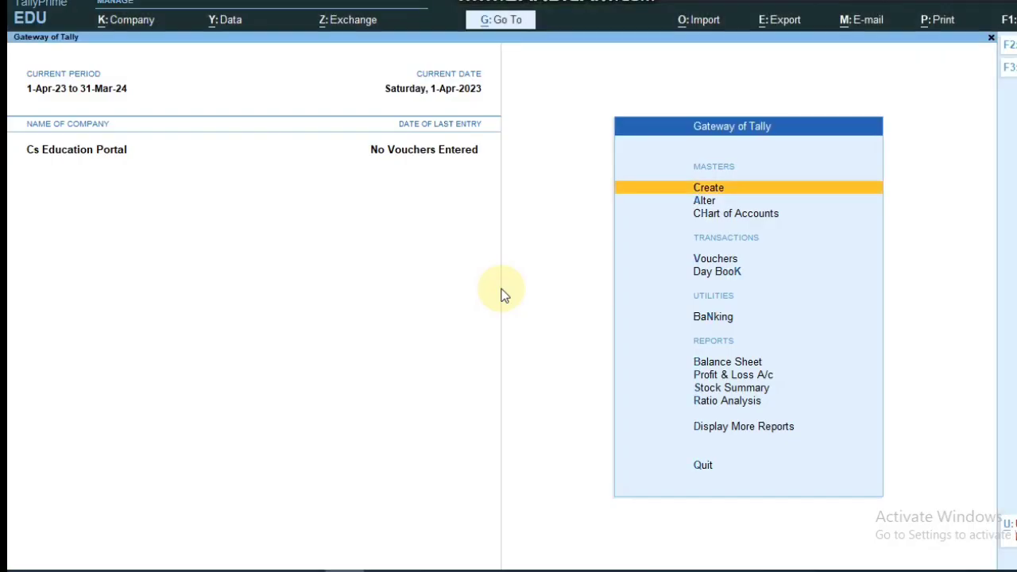
click(697, 214)
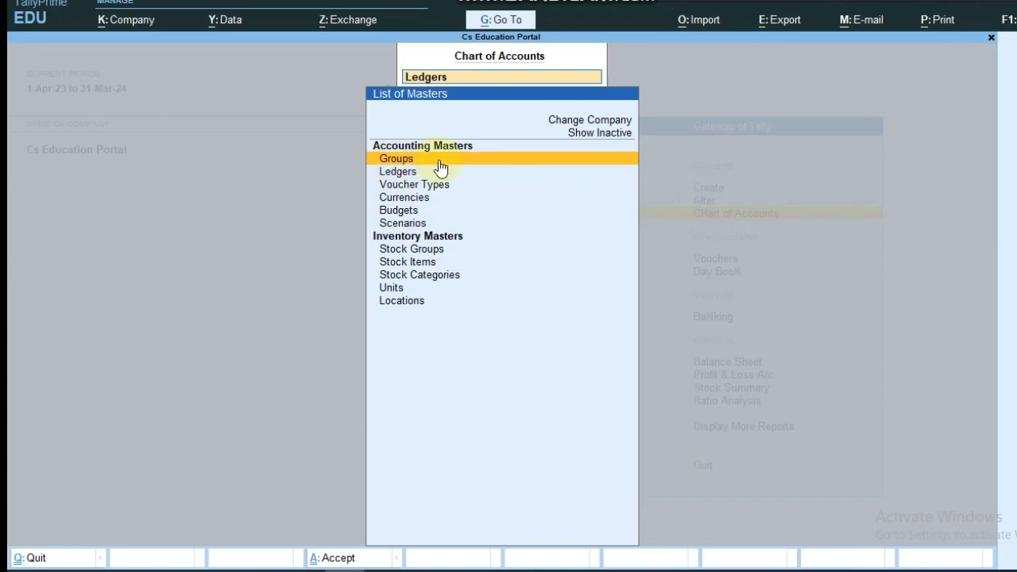
click(441, 169)
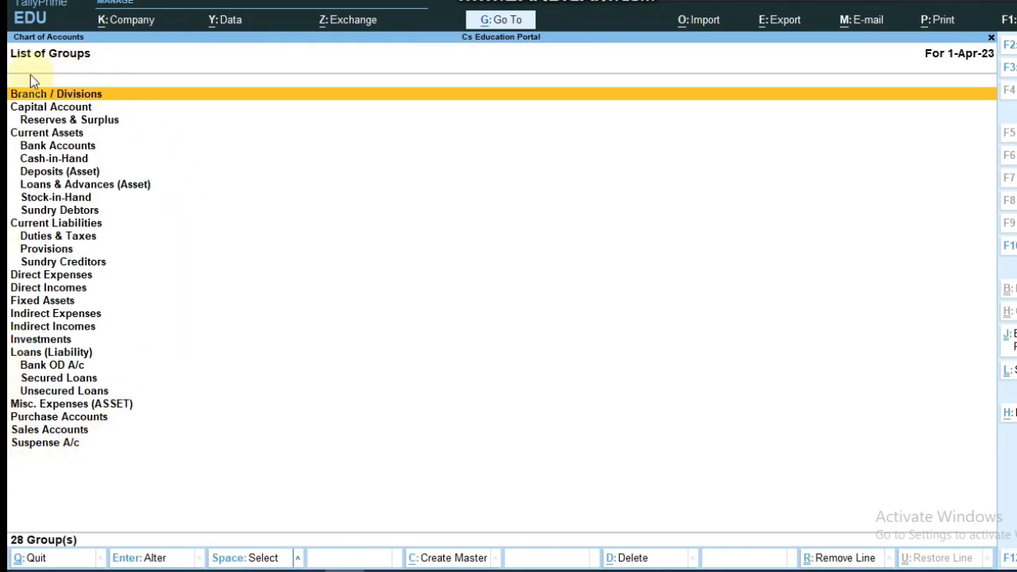
Step: Highlight the 'Primary Groups = 15' heading in the Word notes
key(alt+Tab)
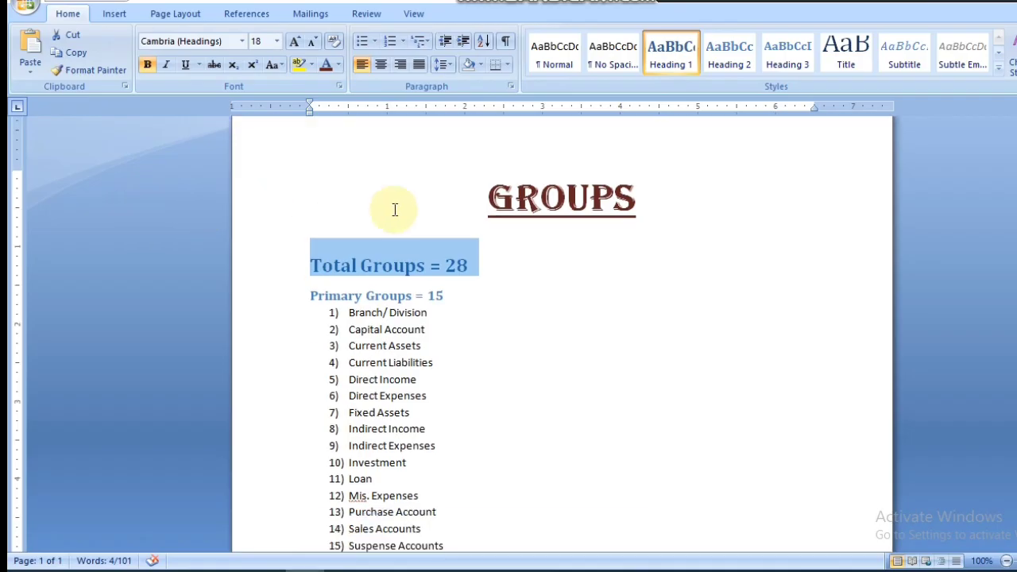
click(429, 312)
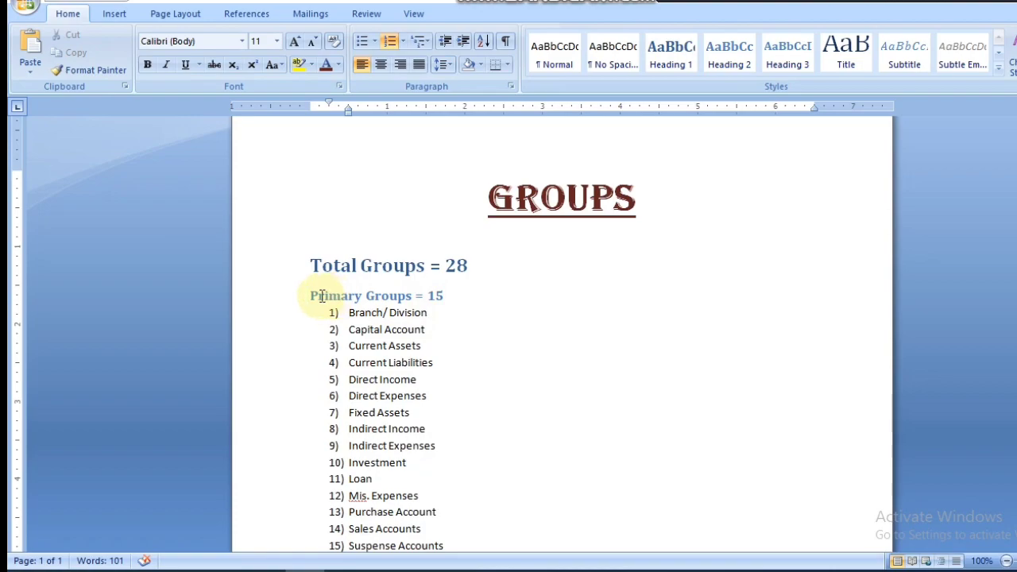
drag(311, 295, 474, 292)
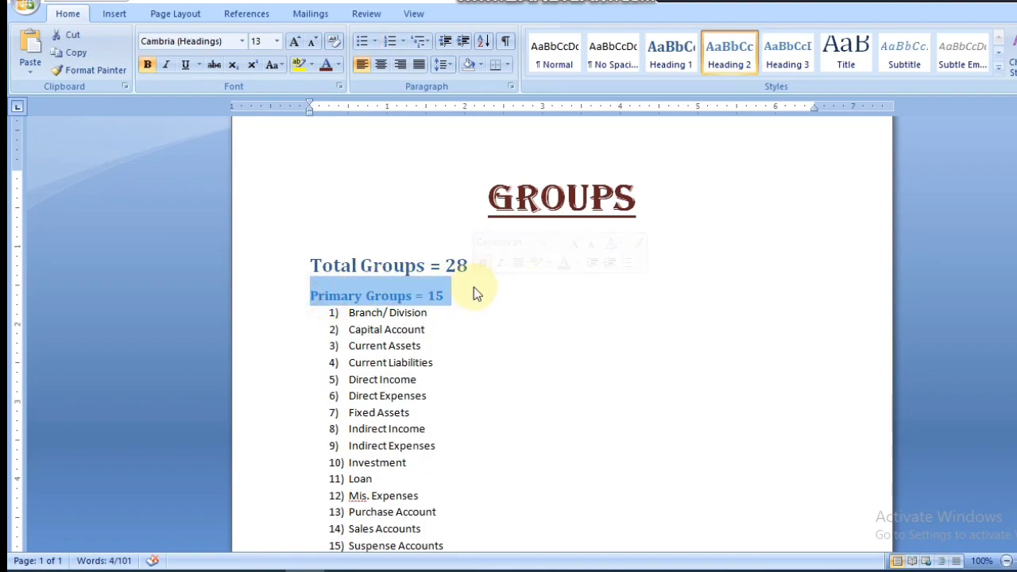
Step: In Tally's List of Groups, pick out Direct Expenses, Sales Accounts, Reserves & Surplus, Bank Accounts, Cash-in-Hand, Deposits and Loans & Advances
key(alt+Tab)
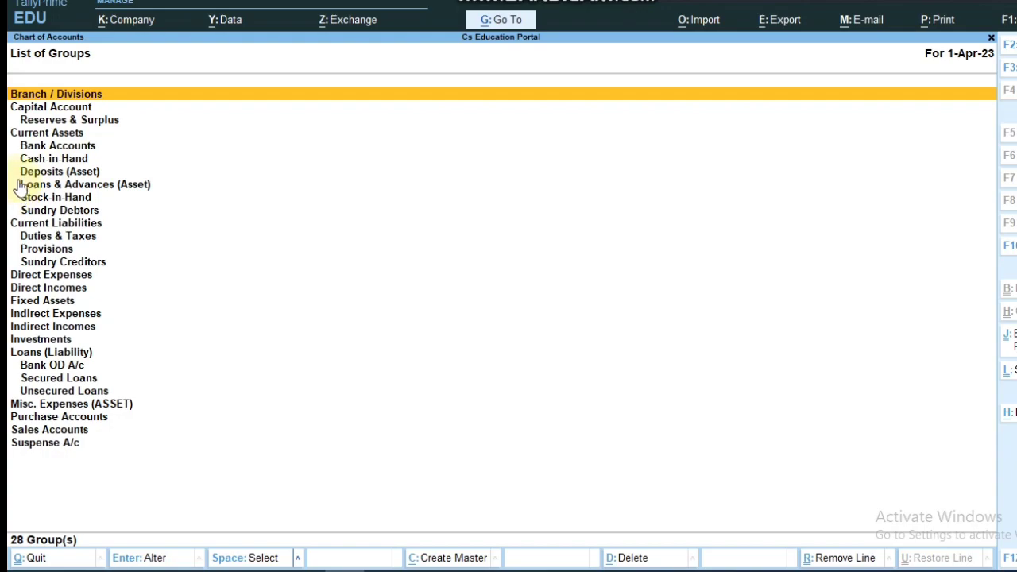
click(18, 277)
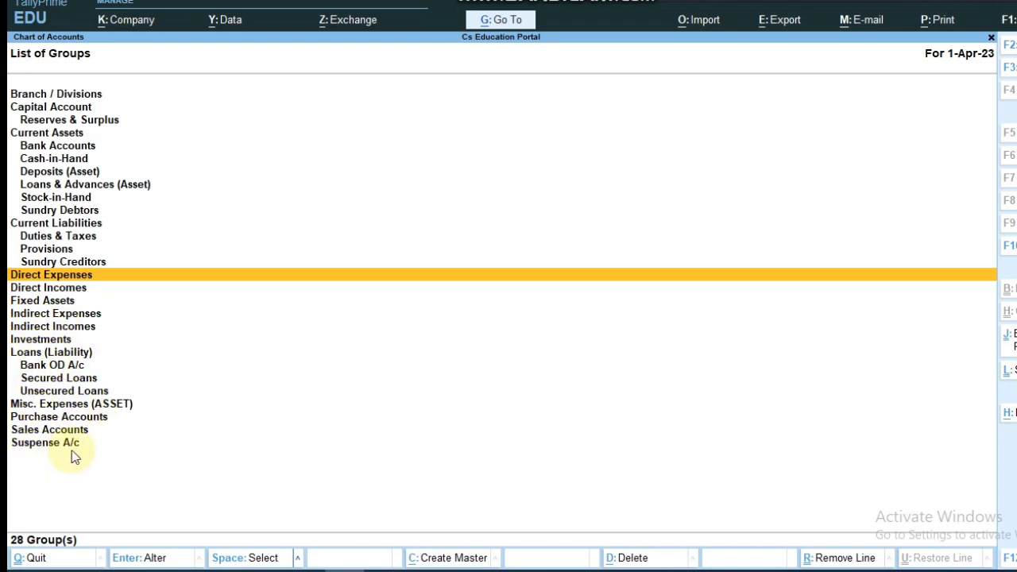
click(36, 429)
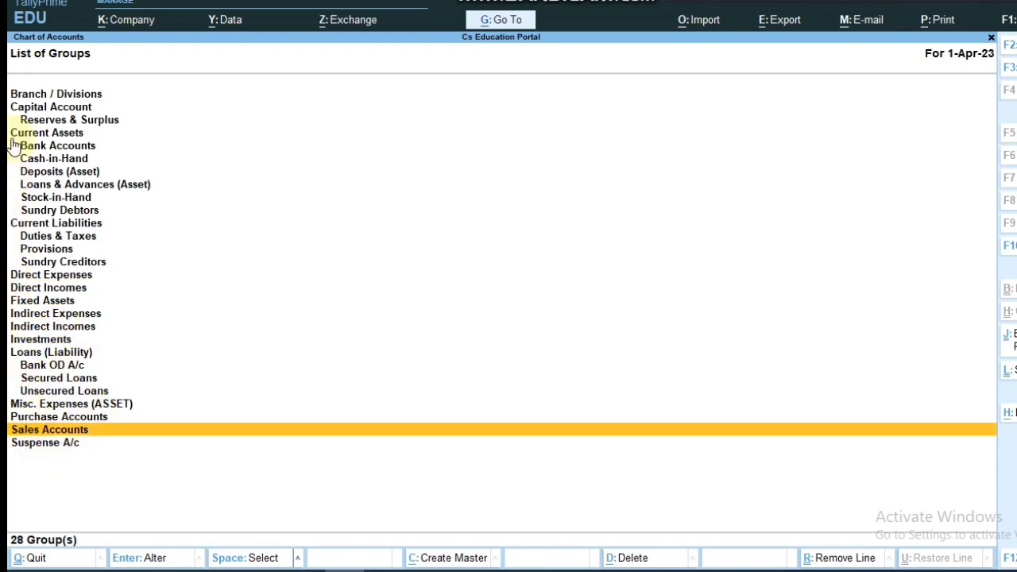
key(alt+Tab)
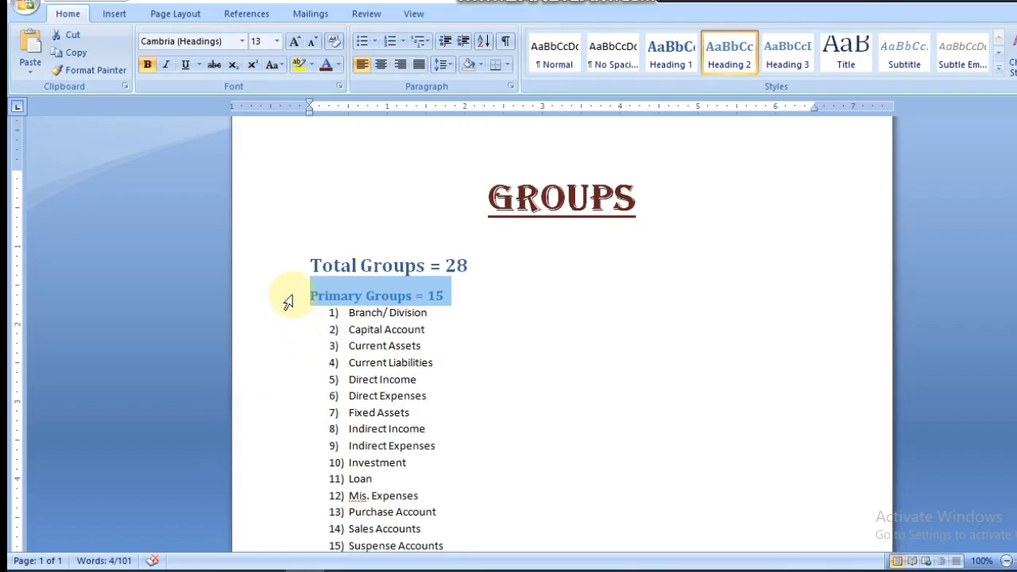
key(alt+Tab)
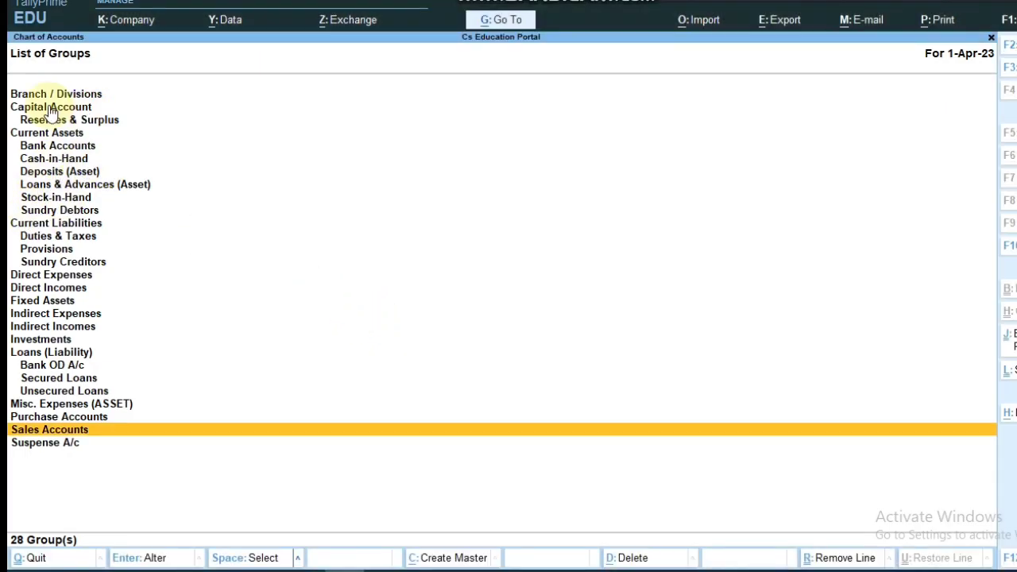
click(32, 123)
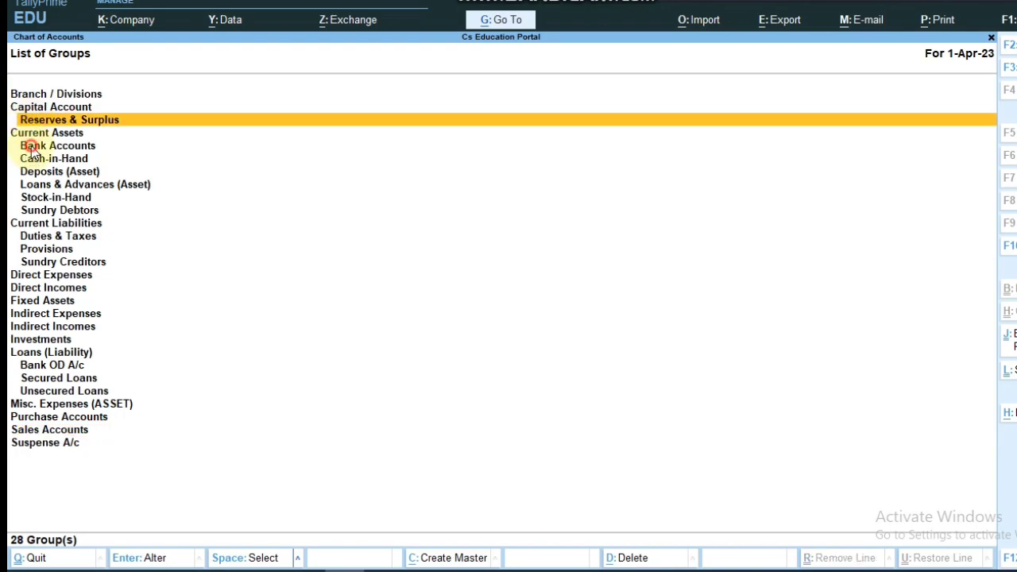
click(32, 150)
click(34, 173)
click(35, 176)
click(36, 187)
Step: Compare the 'Sub Groups = 13' note with the Bank Accounts and Cash-in-Hand subgroups in Tally
key(alt+Tab)
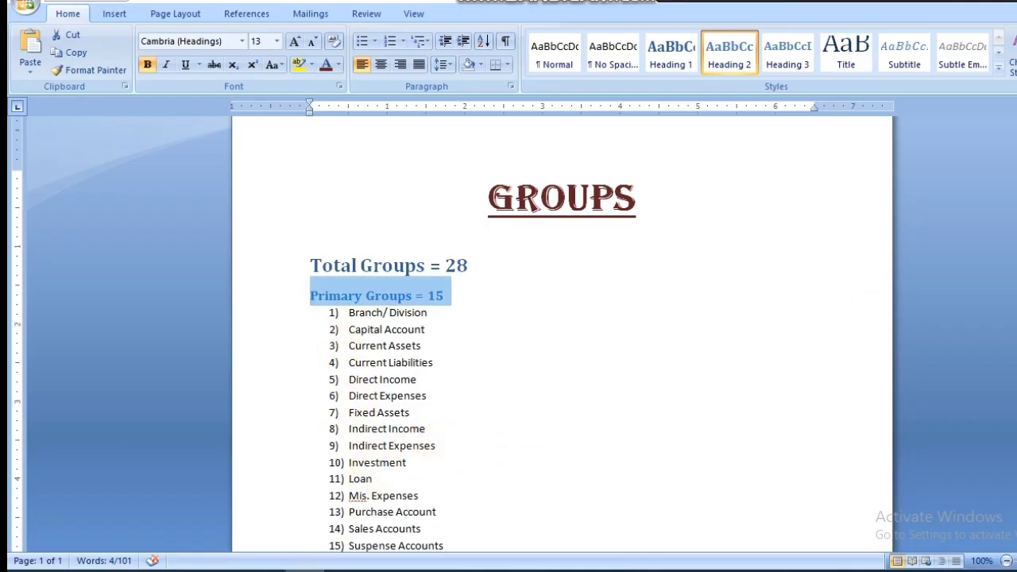
scroll(529, 417, down, 5)
click(302, 344)
drag(303, 344, 453, 345)
click(390, 341)
key(alt+Tab)
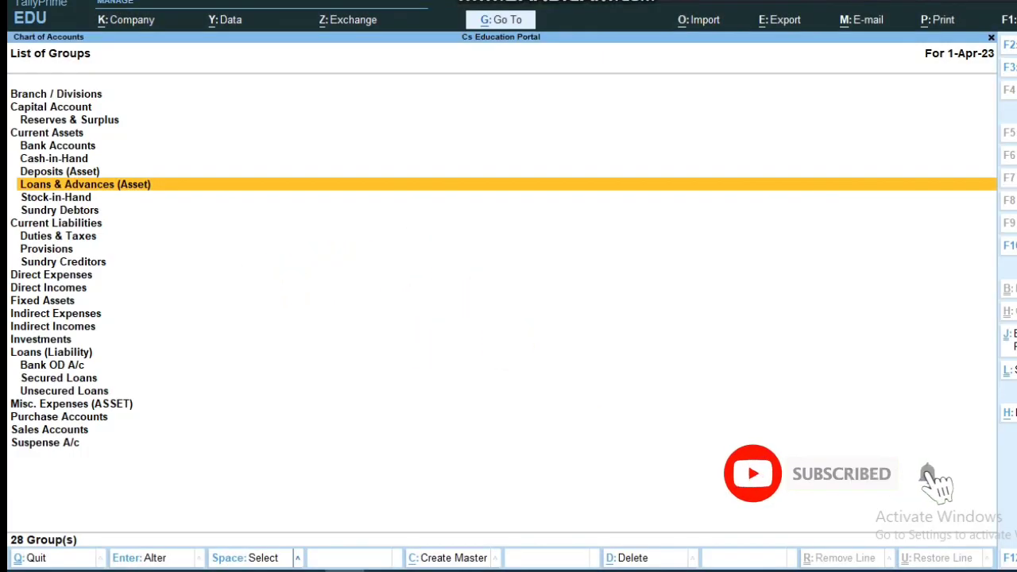
click(28, 146)
click(31, 159)
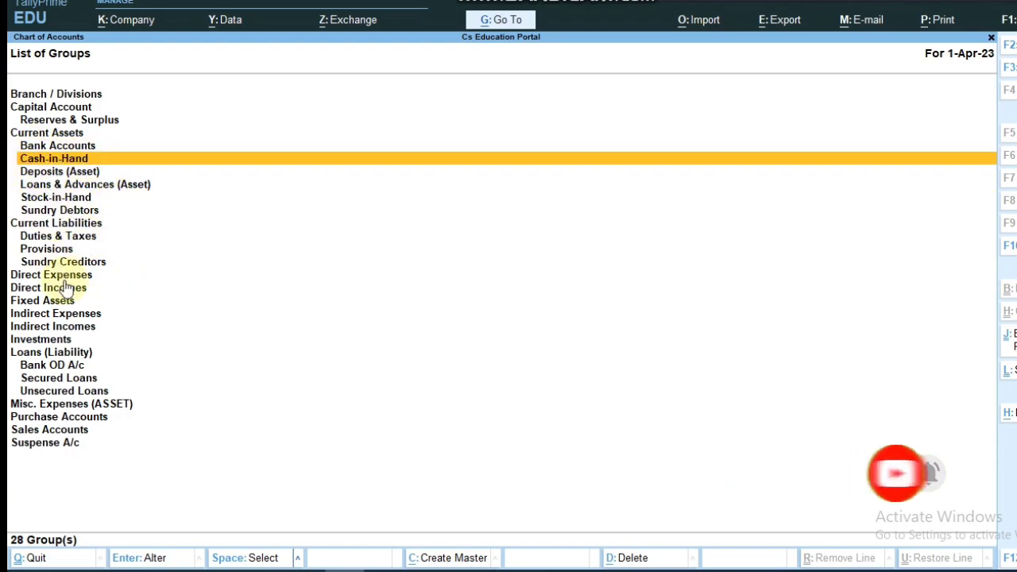
Step: Match the Branch/Division note to Tally's Branch / Divisions group, then close the list
key(alt+Tab)
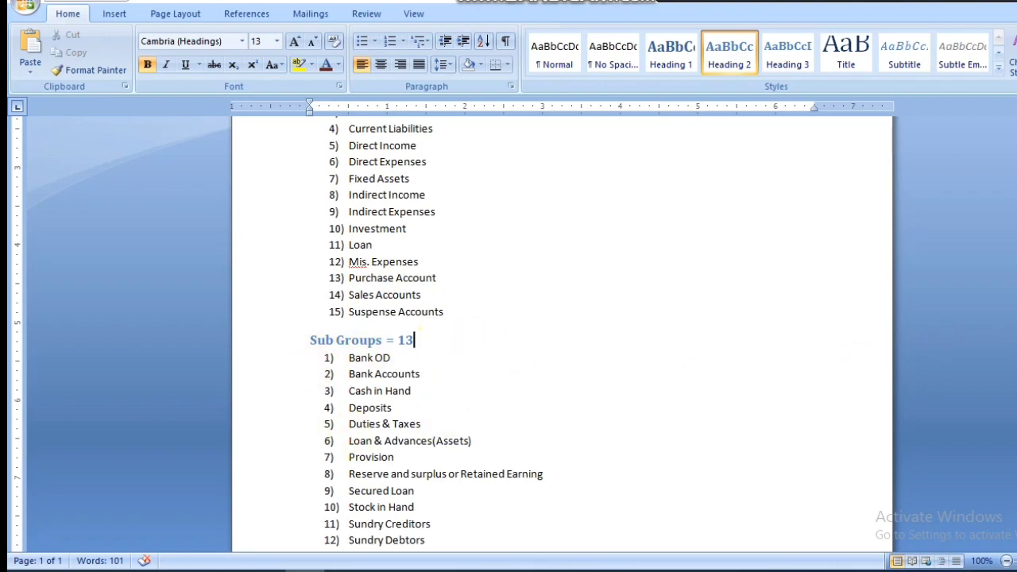
scroll(715, 317, up, 6)
click(640, 242)
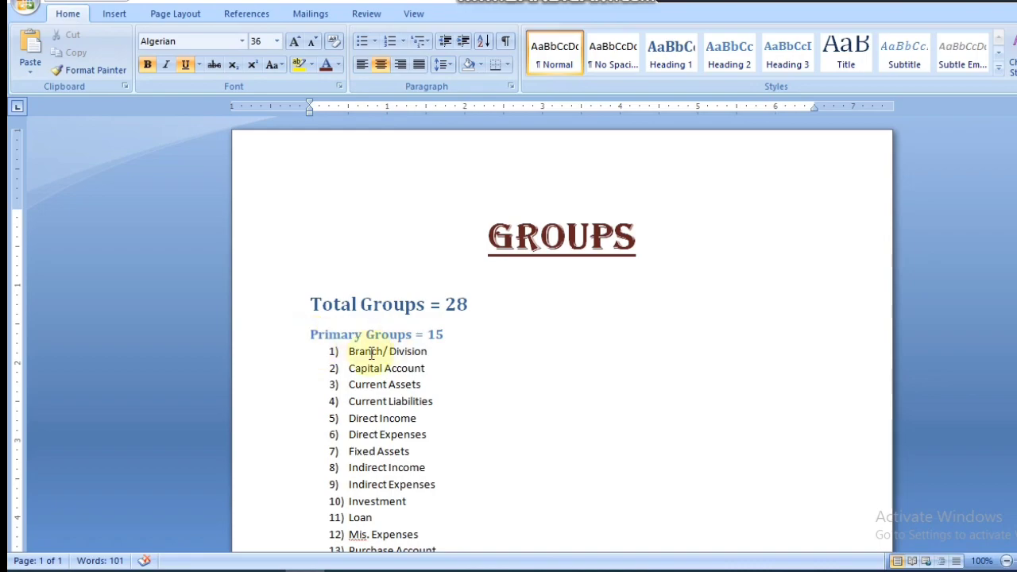
drag(342, 351, 434, 351)
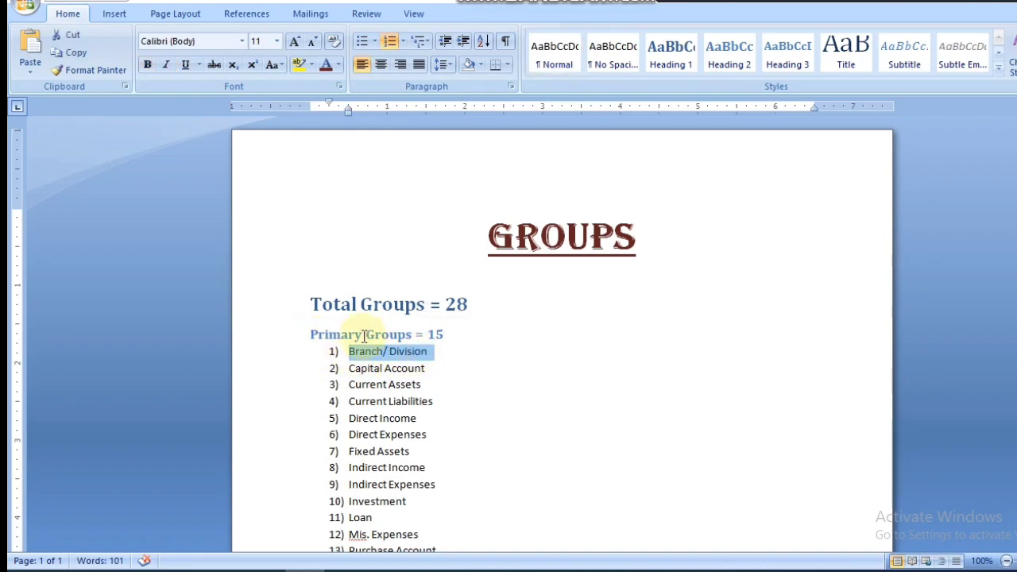
key(alt+Tab)
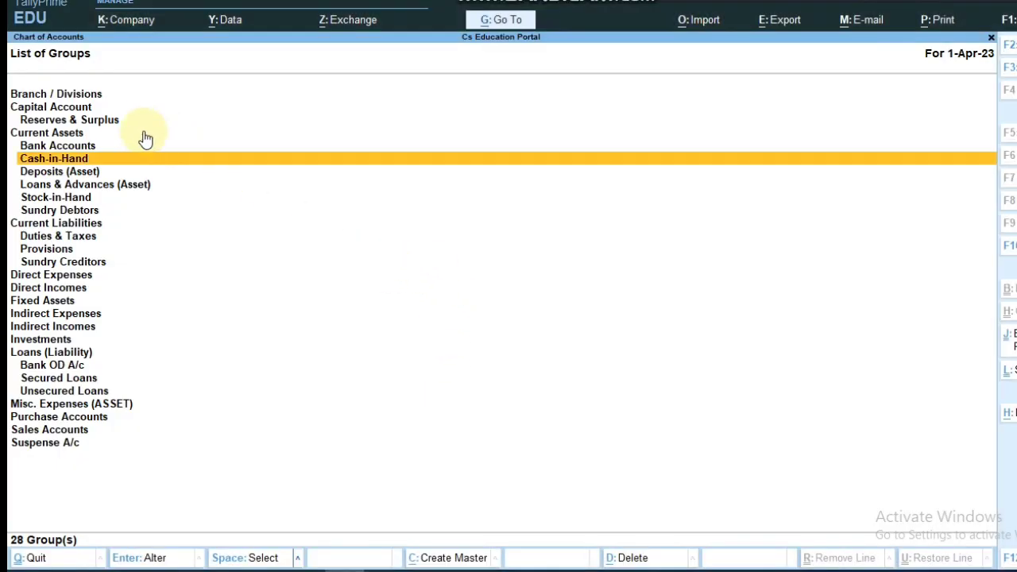
click(91, 94)
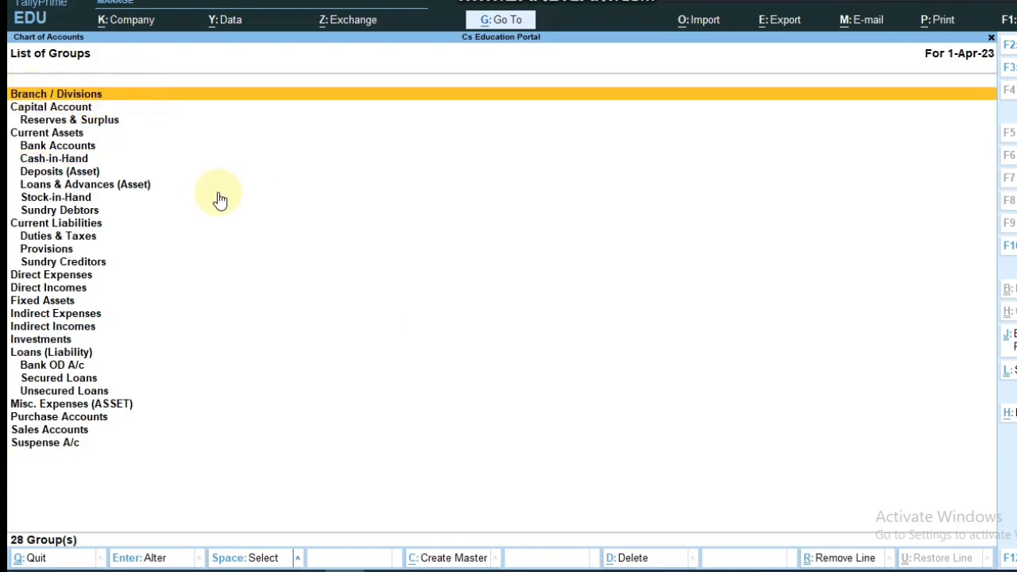
key(Escape)
key(Escape)
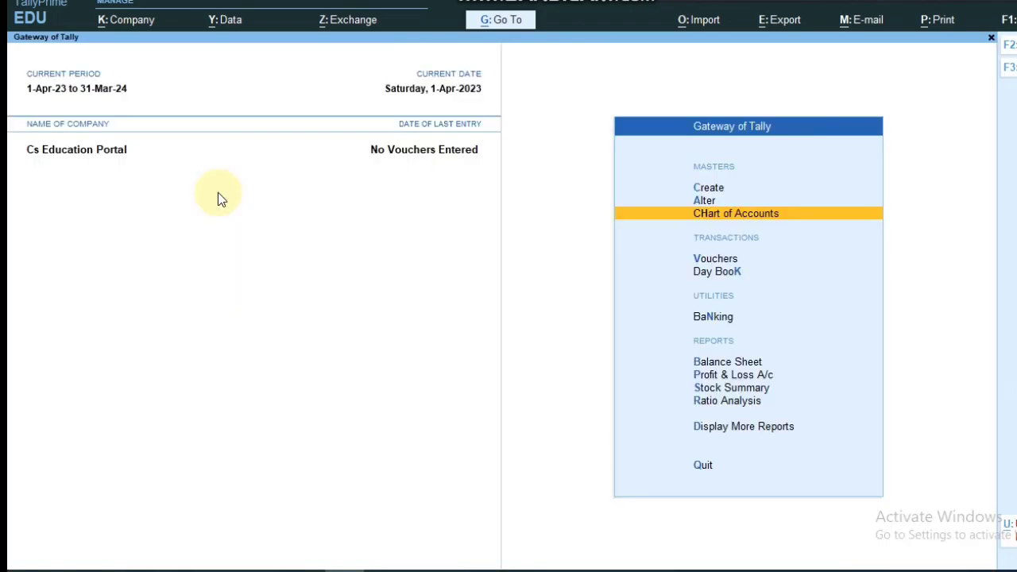
Step: In Master Creation, show more master types, toggle inactive ones, and choose Location
key(Up)
key(Up)
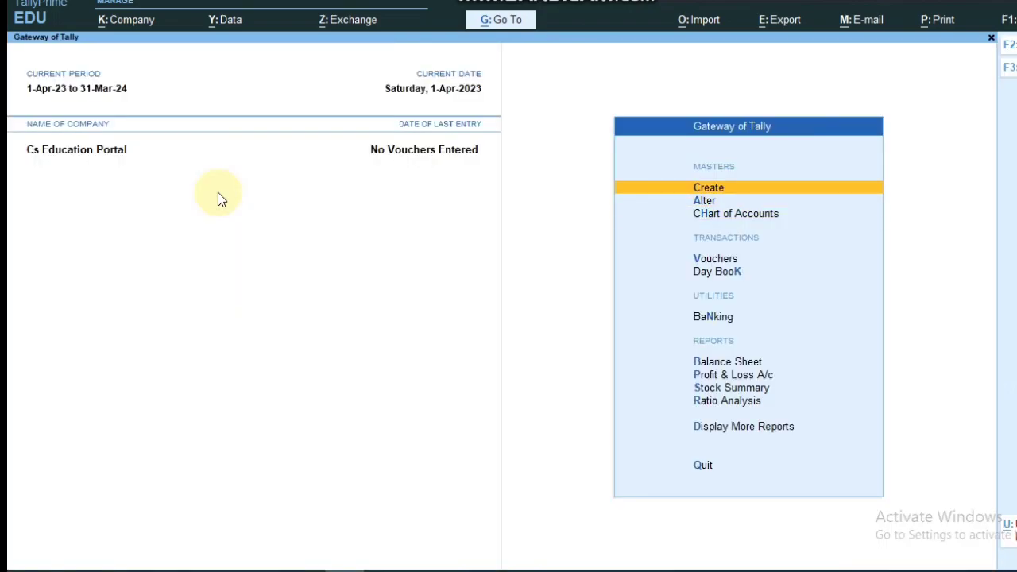
click(718, 189)
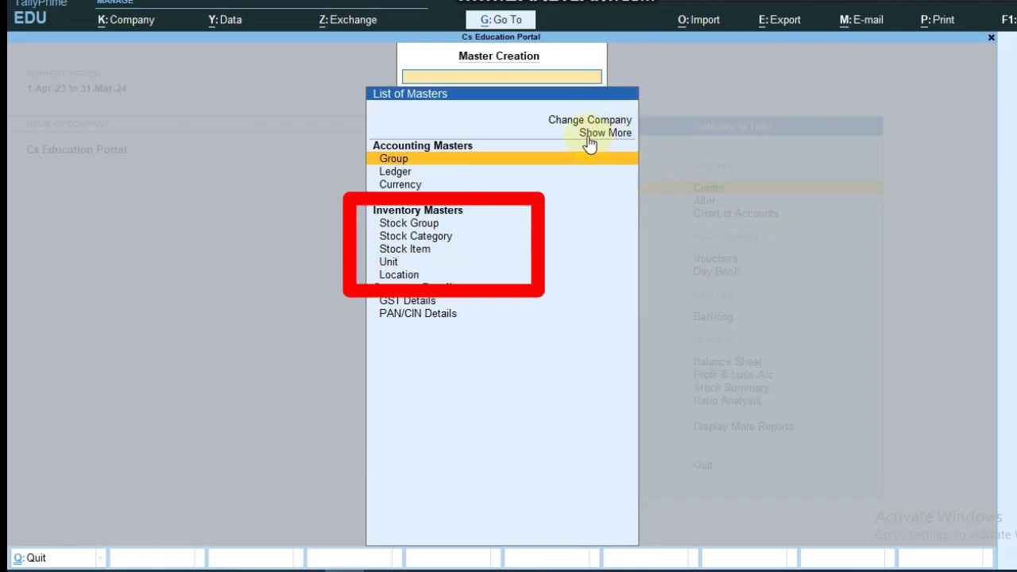
click(619, 137)
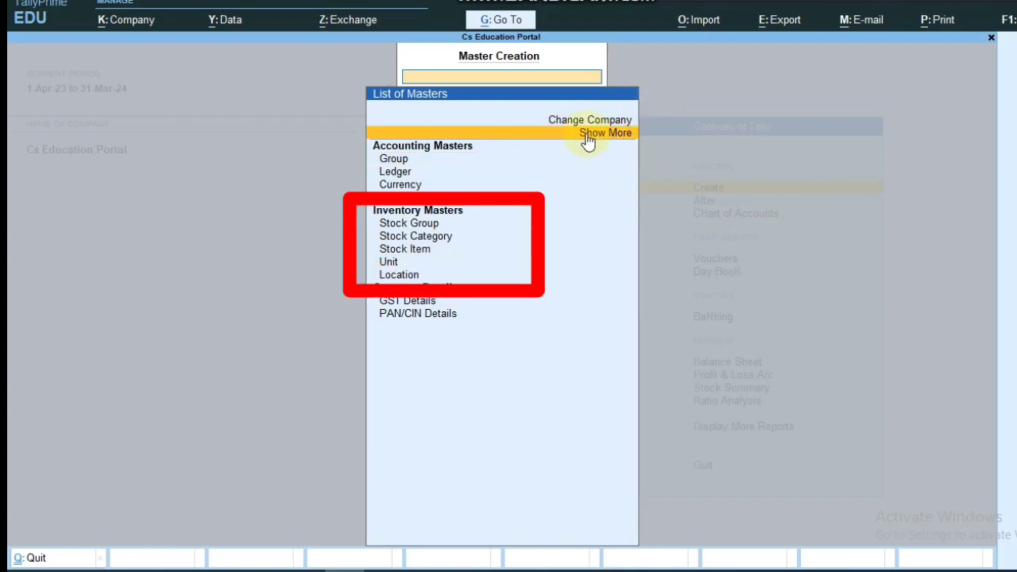
click(588, 136)
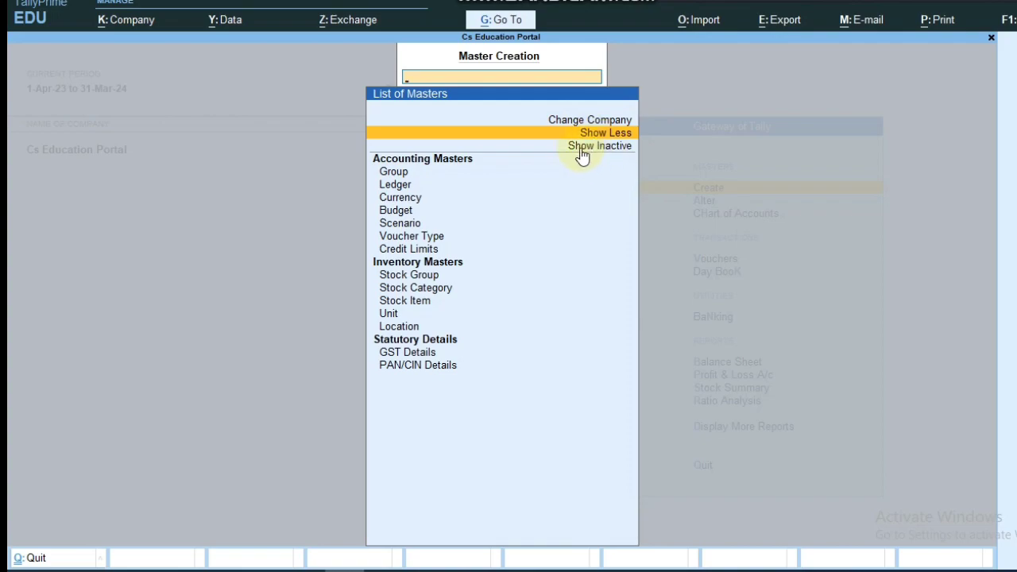
click(583, 155)
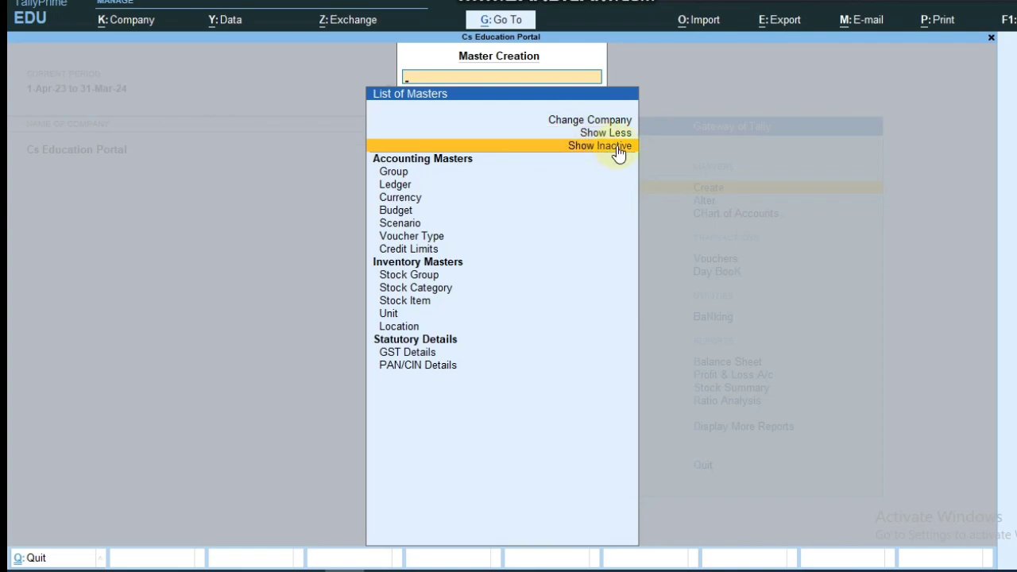
click(618, 149)
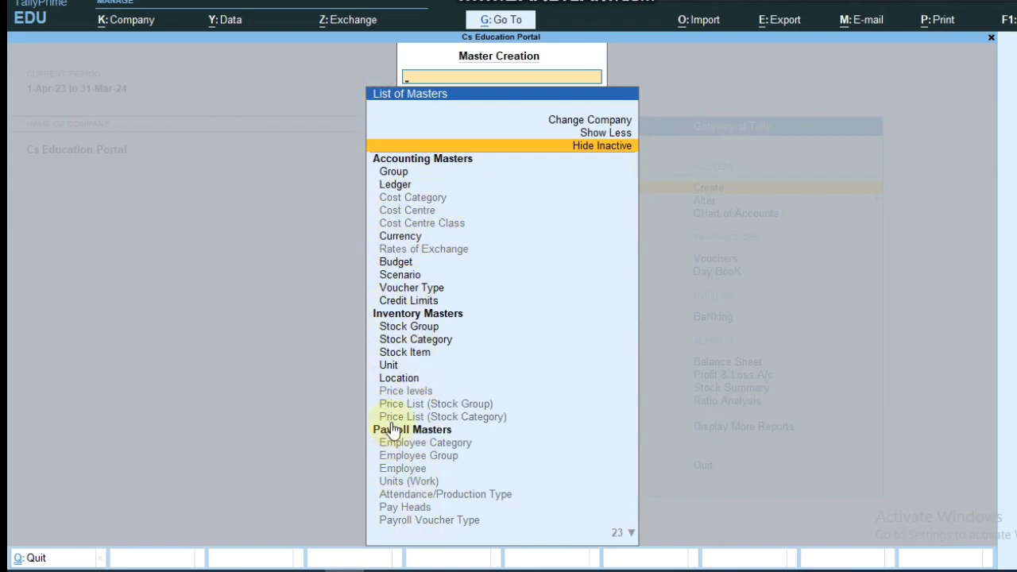
click(595, 148)
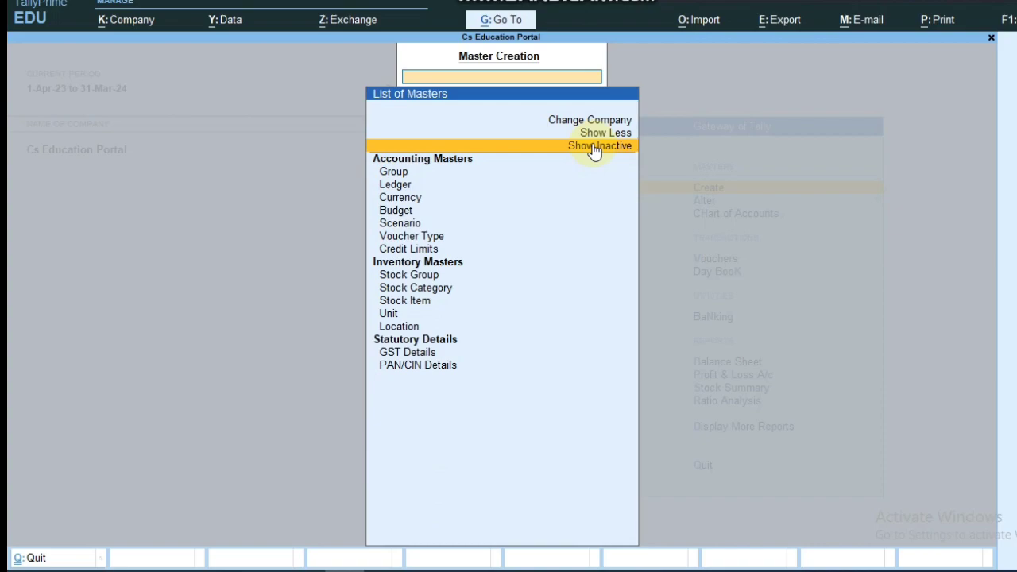
click(398, 332)
Step: Create a new location 'Chhattisgarh Branch' under Main Location and save it
click(398, 333)
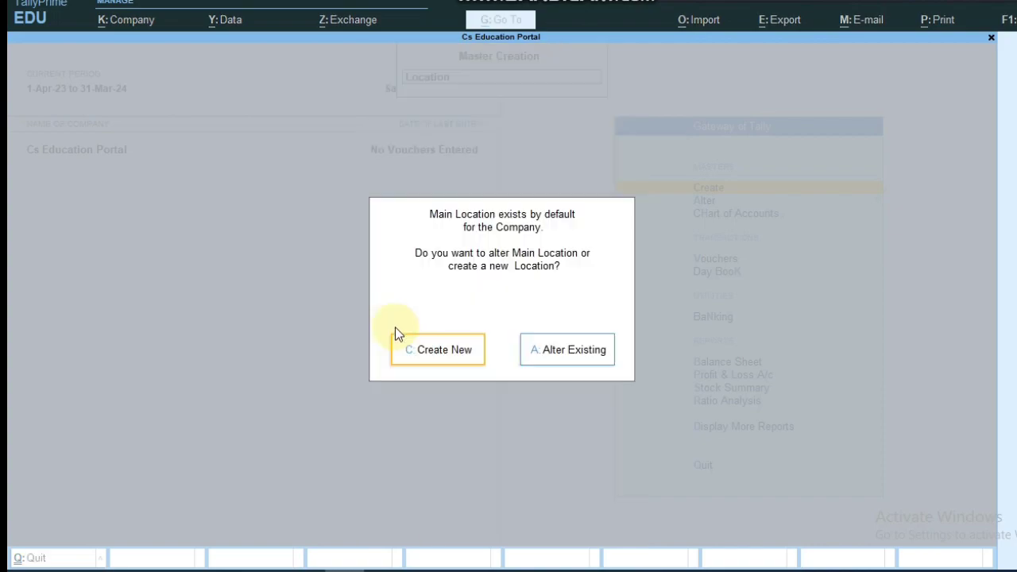
click(445, 357)
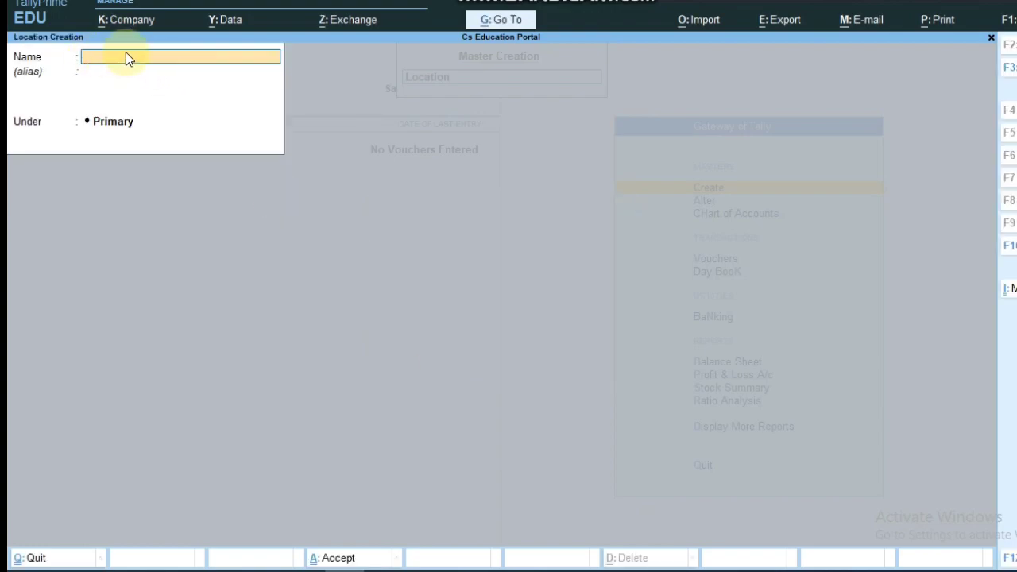
text(Chhattisgarh Branch)
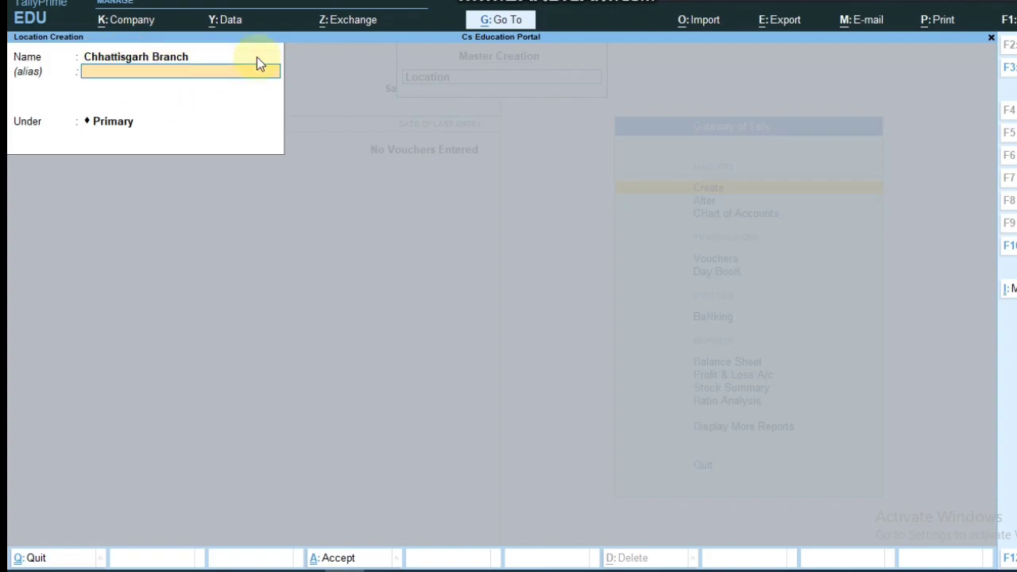
key(Return)
key(Return)
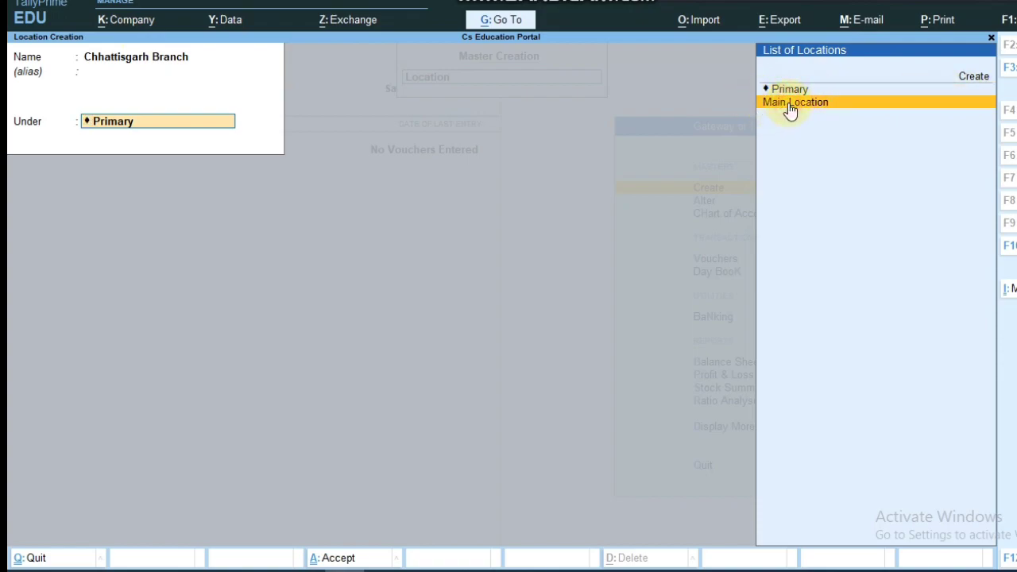
click(790, 107)
key(Return)
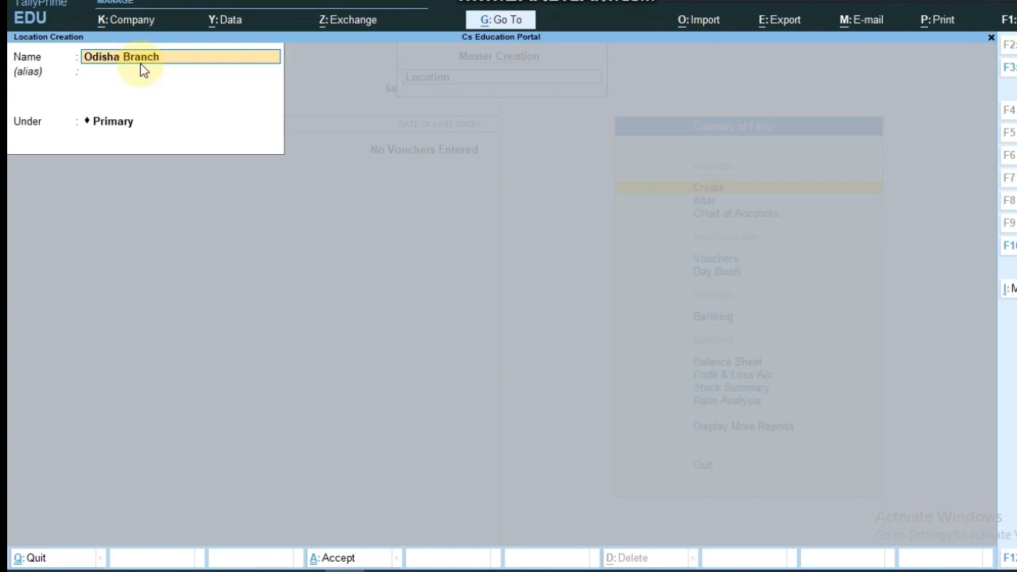
Step: Save the Odisha Branch location under Main Location
key(Return)
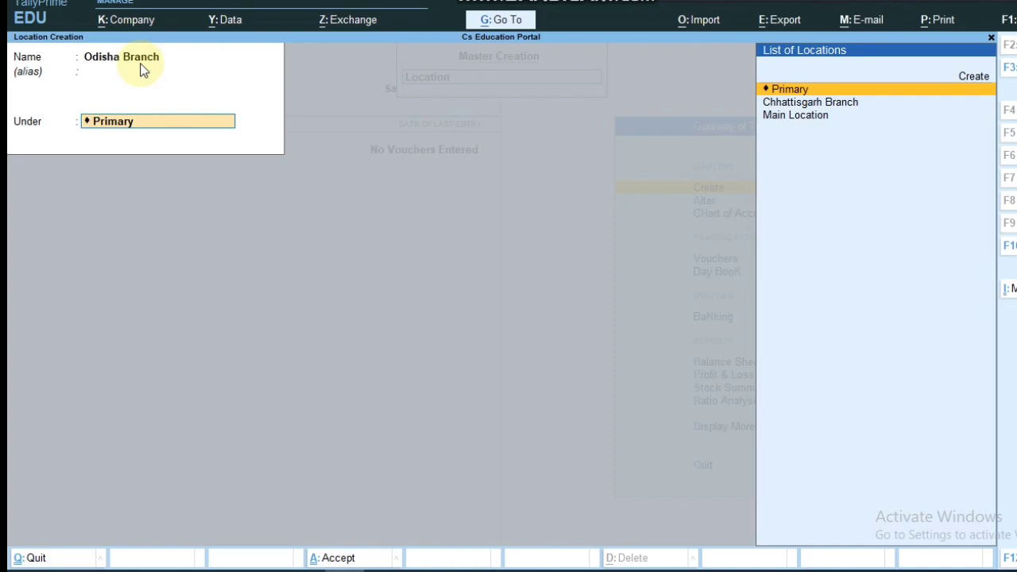
key(Down)
key(Down)
key(Return)
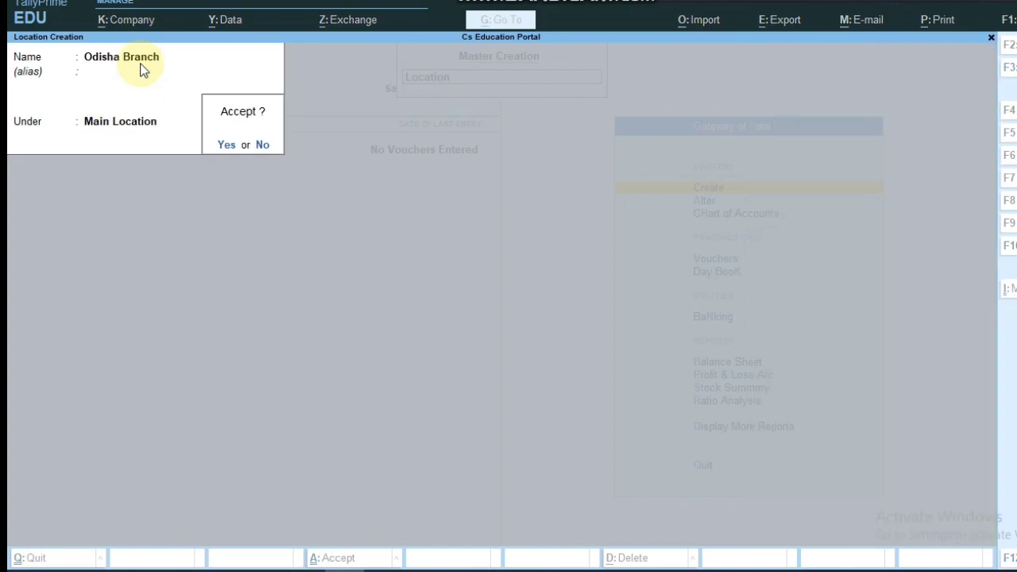
key(Return)
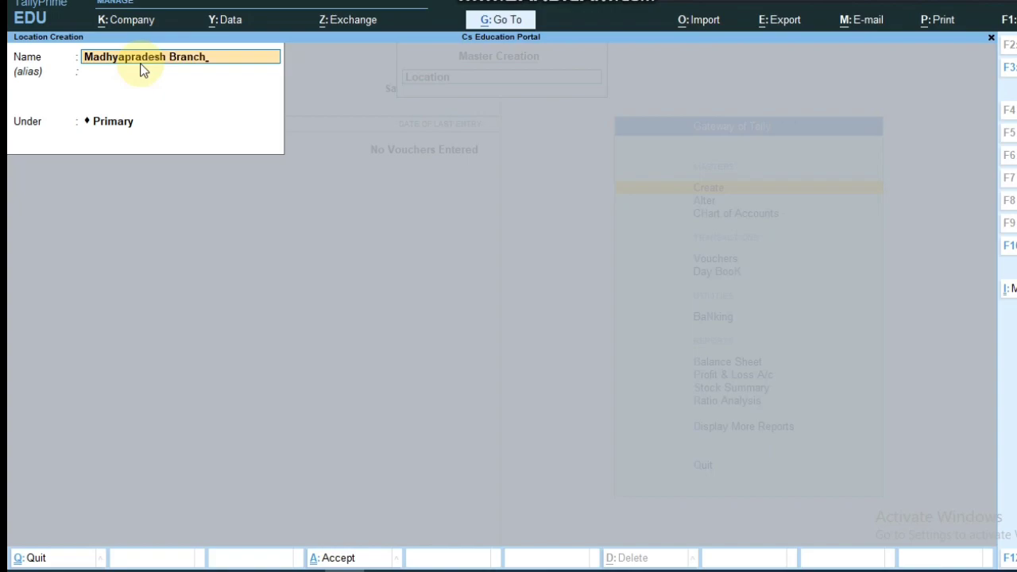
Step: Save Madhyapradesh Branch under Main Location, then quit location creation to the Gateway
key(Return)
key(Return)
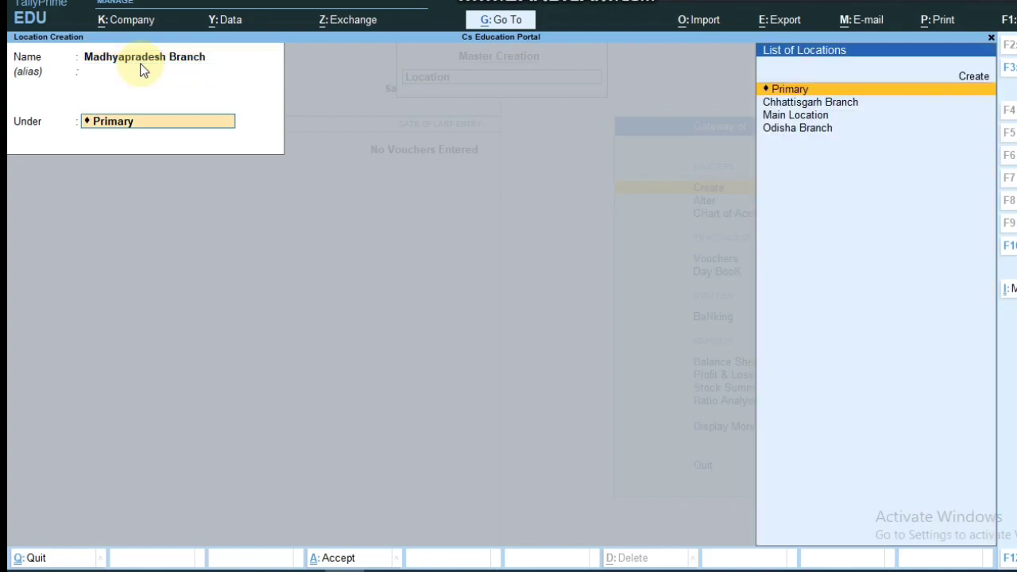
key(Down)
key(Down)
key(Return)
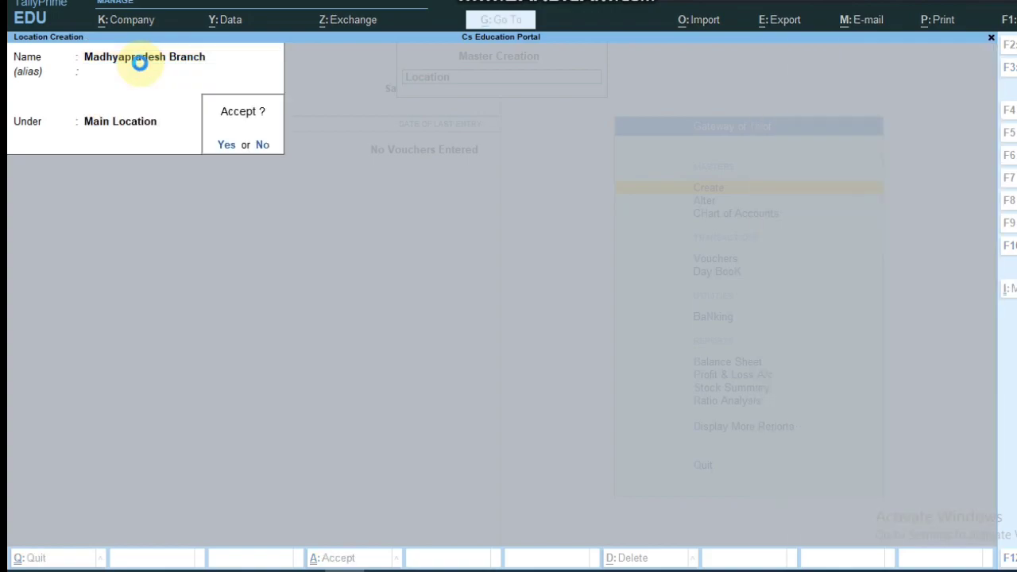
key(Return)
key(Escape)
key(Return)
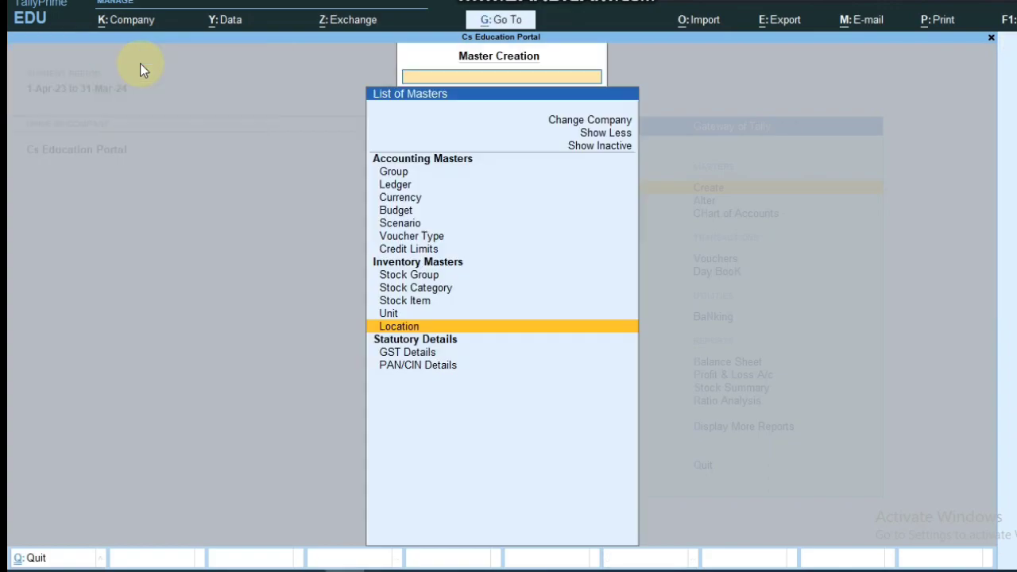
key(Escape)
key(Down)
key(Down)
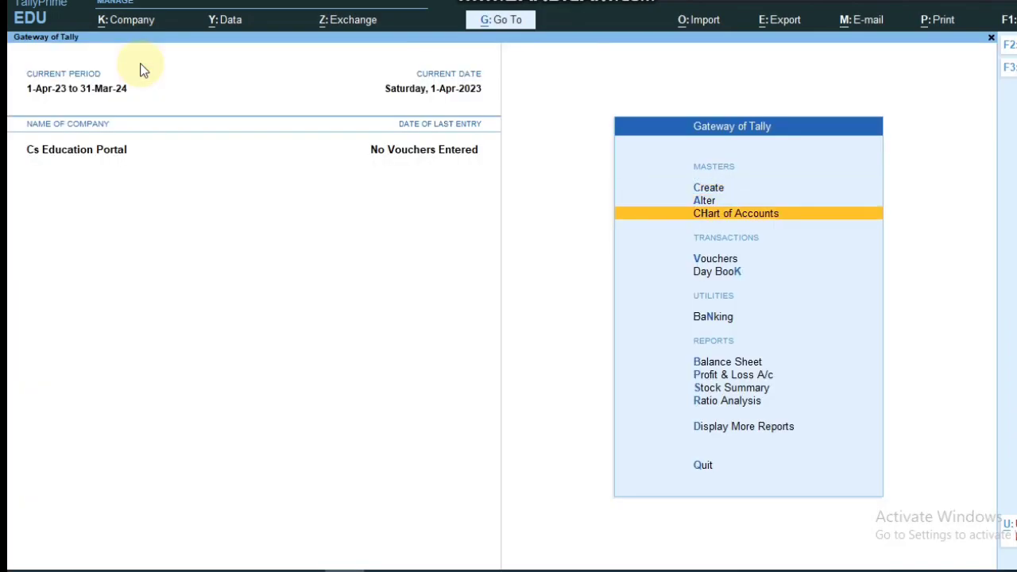
key(Return)
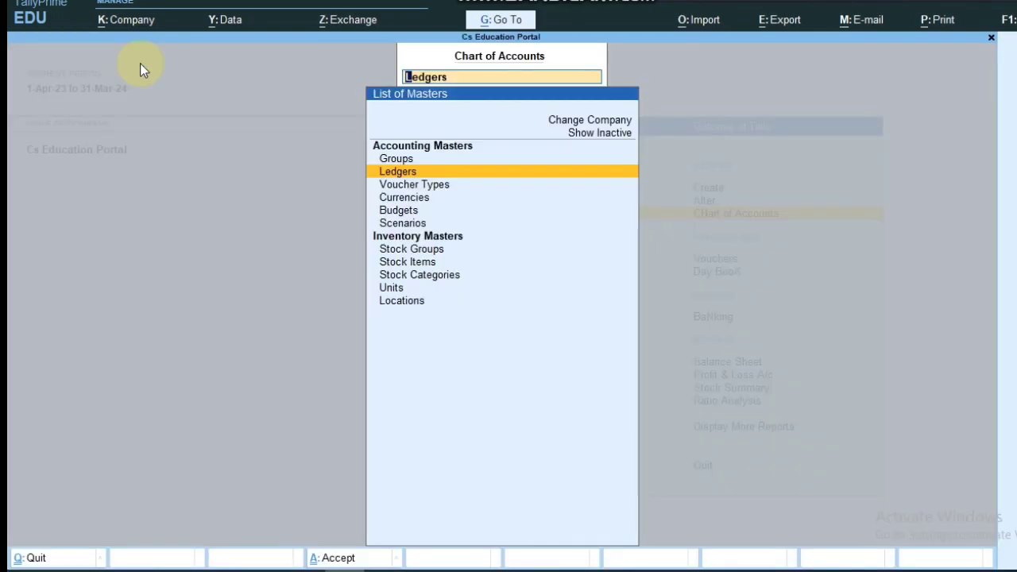
key(Down)
key(Down)
key(Down)
key(Down)
key(Down)
key(Down)
key(Down)
key(Down)
key(Down)
key(Return)
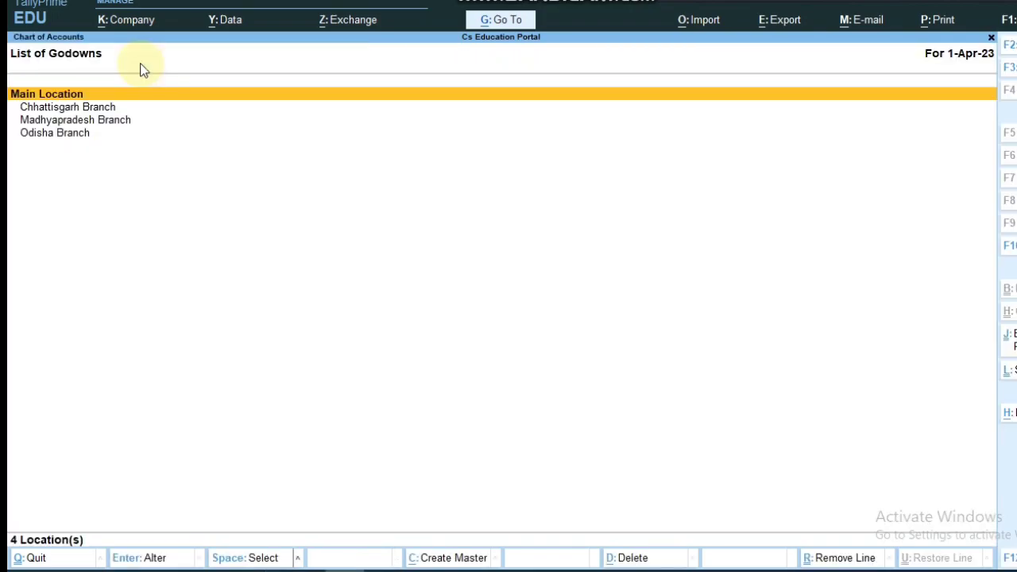
click(27, 111)
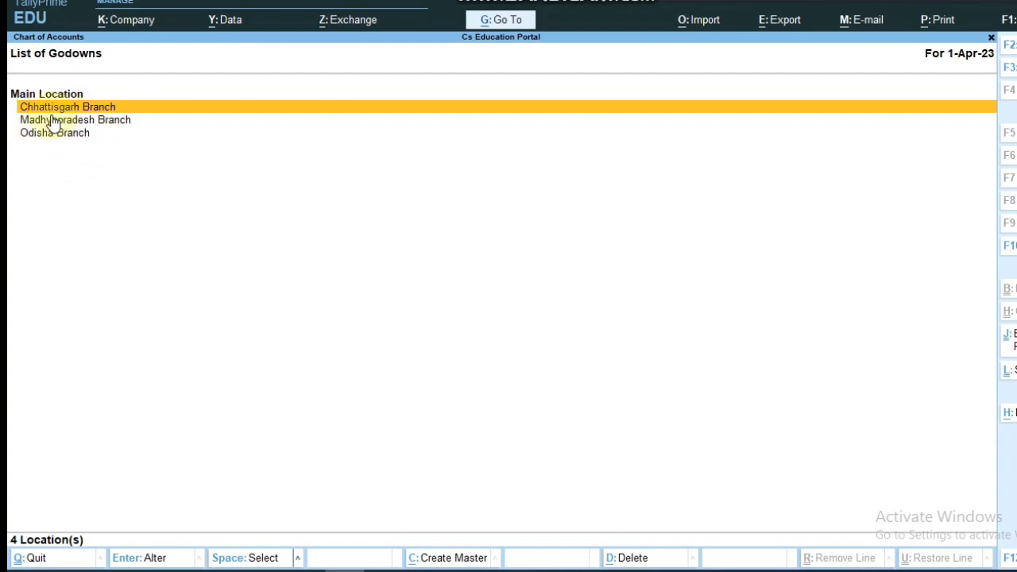
key(Escape)
key(Escape)
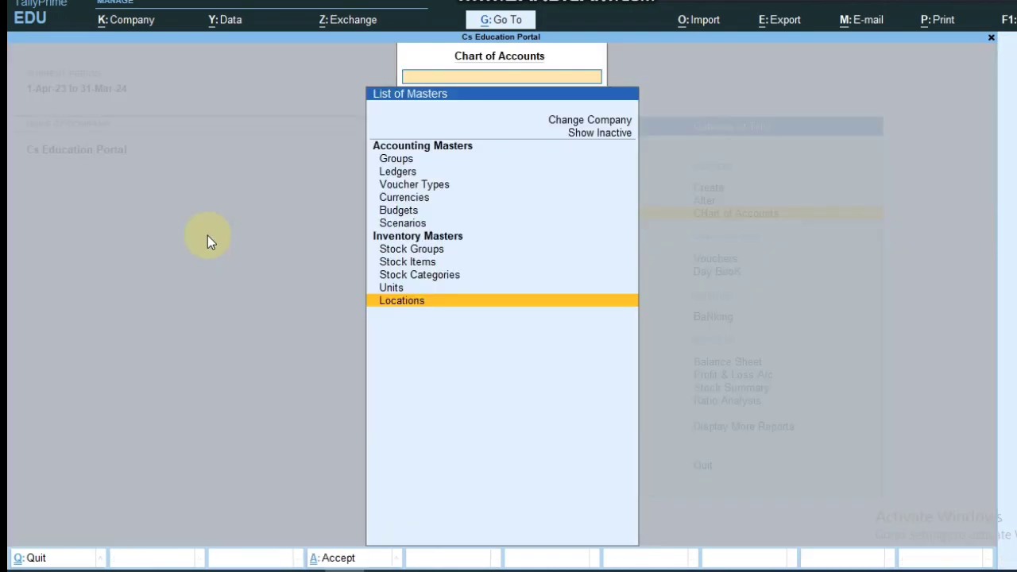
key(Up)
key(Up)
Step: Create the Bemetara Branch location under Chhattisgarh Branch
key(Return)
key(Down)
key(Down)
key(Down)
key(Down)
key(Down)
key(Down)
key(Down)
key(Down)
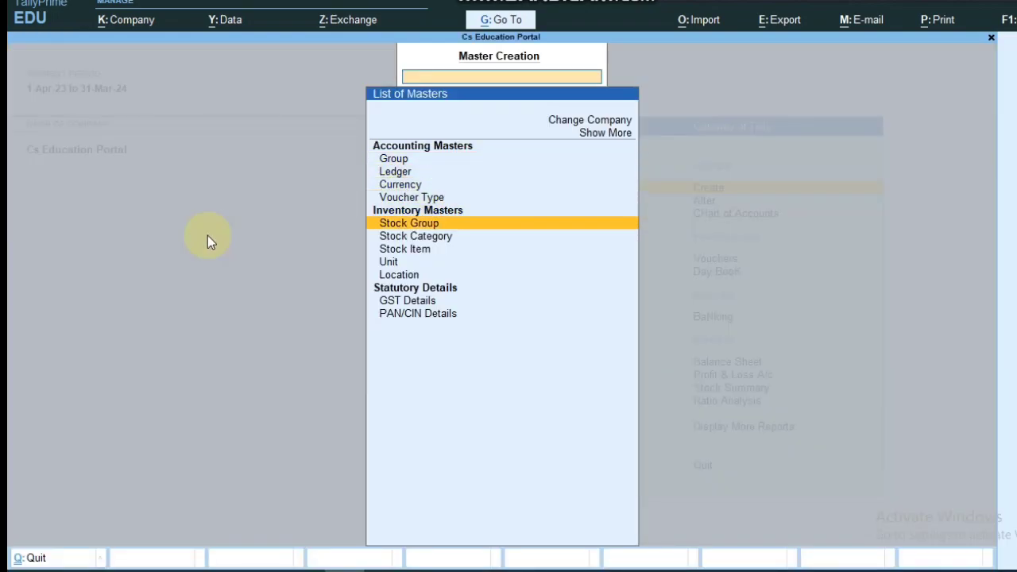
key(Return)
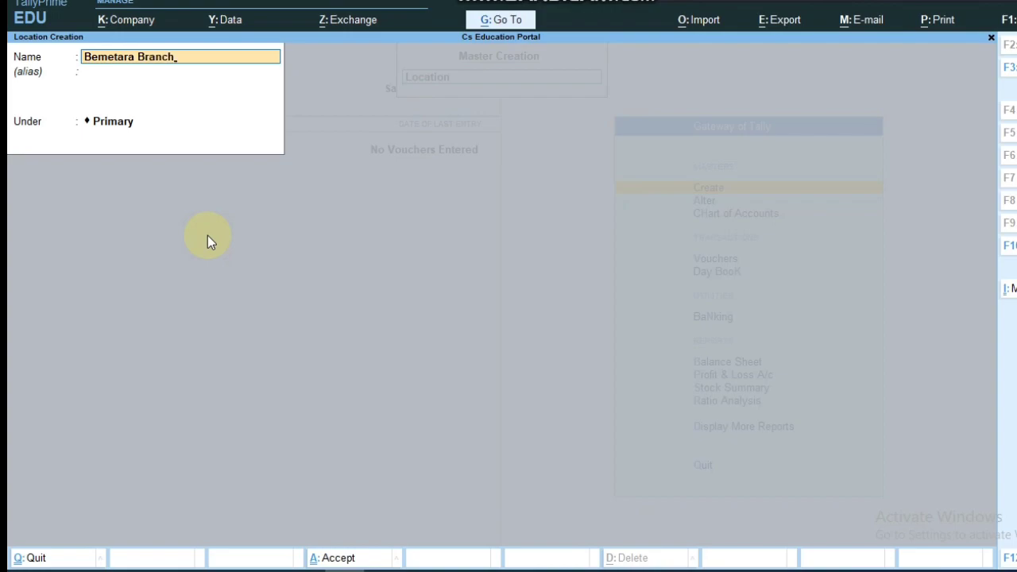
key(Return)
key(Down)
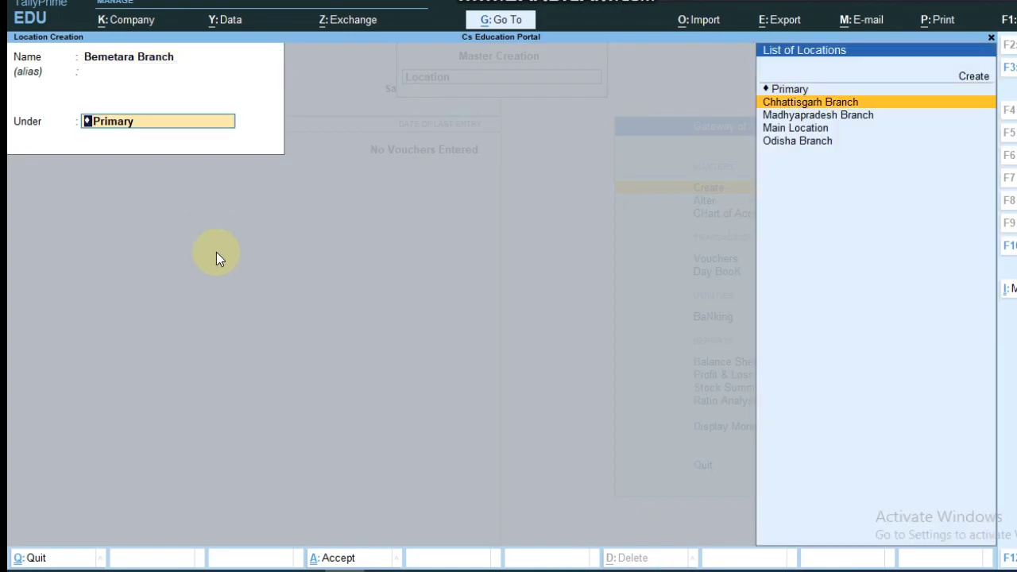
click(869, 111)
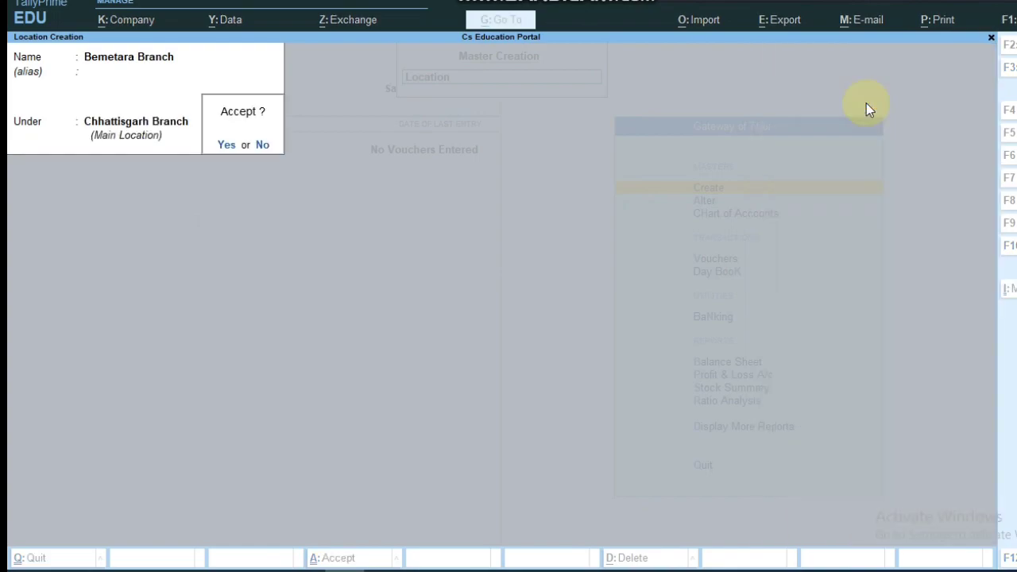
key(Return)
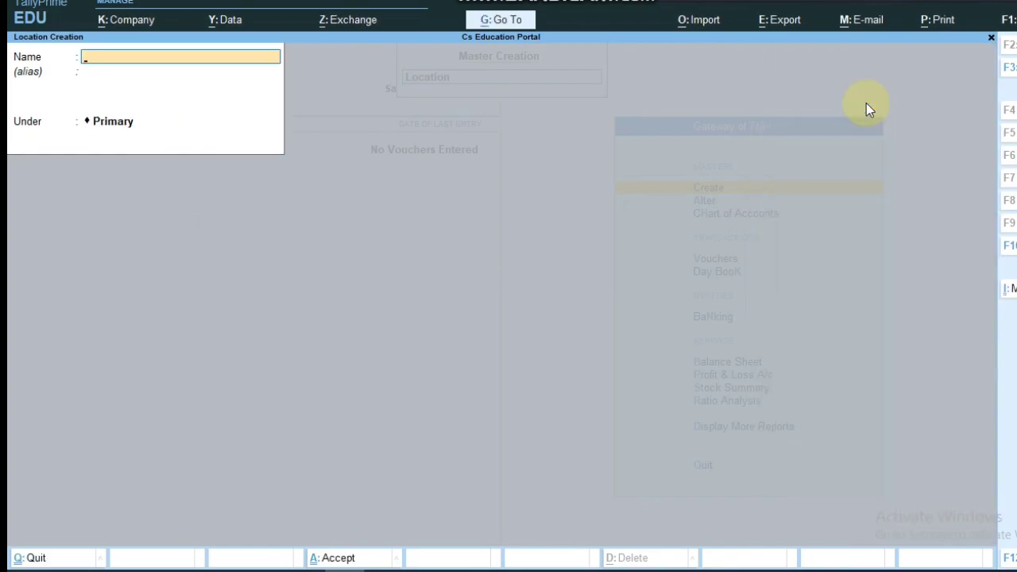
Step: Create the Raipur Branch location under Chhattisgarh Branch
text(Raipur Branch)
key(Return)
key(Return)
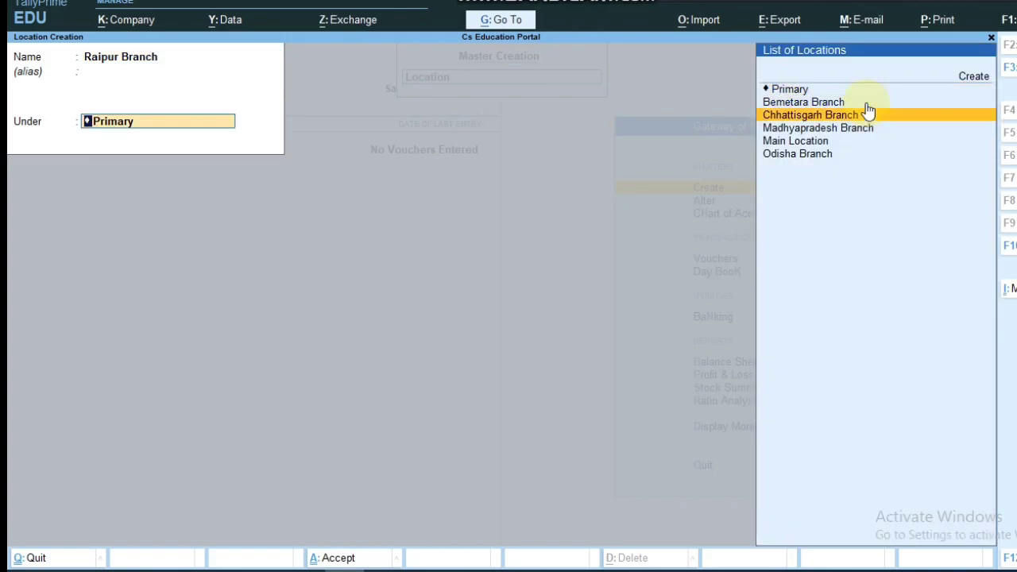
key(Return)
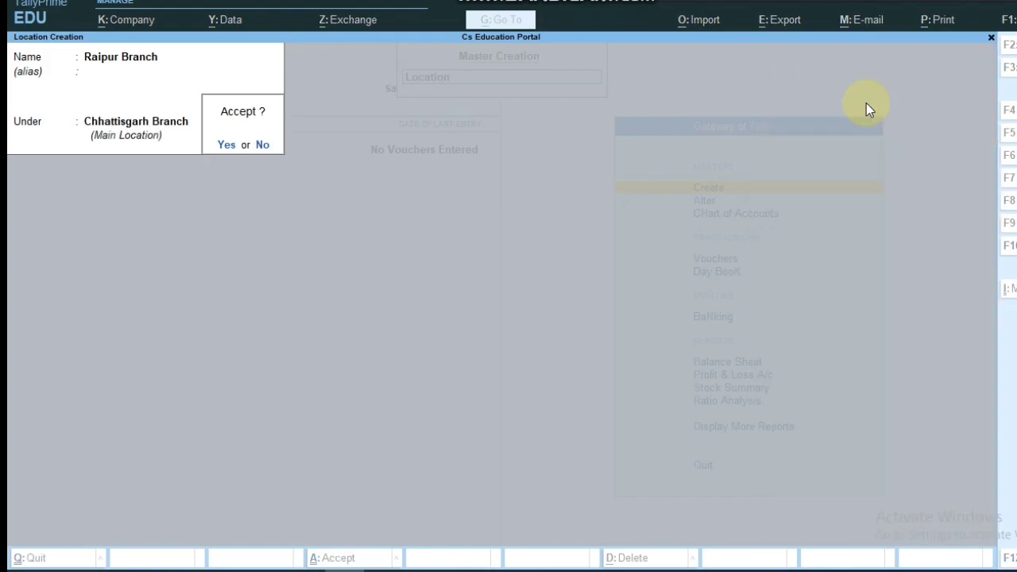
key(Return)
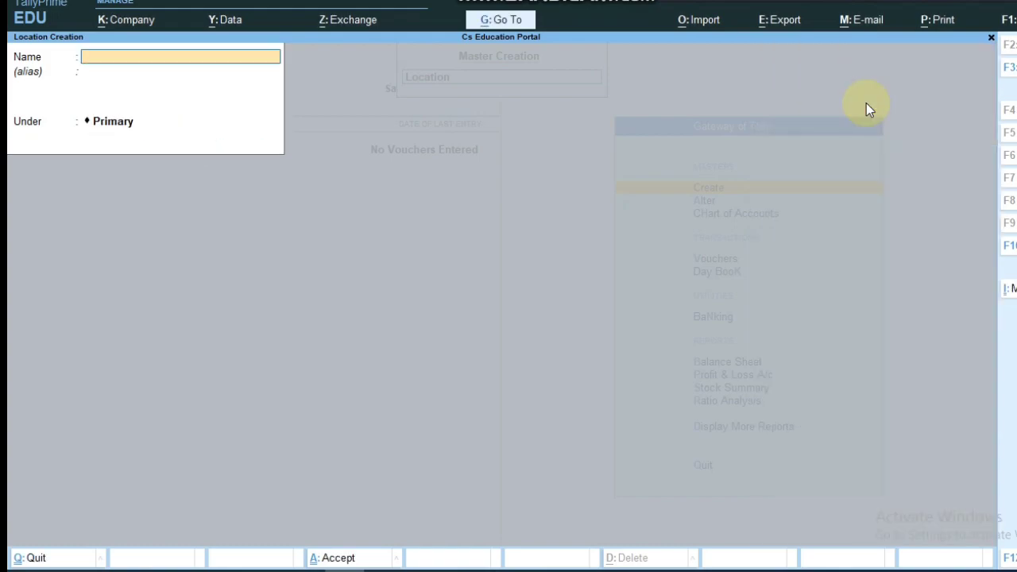
Step: Create Bilaspur Branch under Chhattisgarh Branch and begin naming the next location Bhuneshwar
text(Bilaspur Branch)
key(Return)
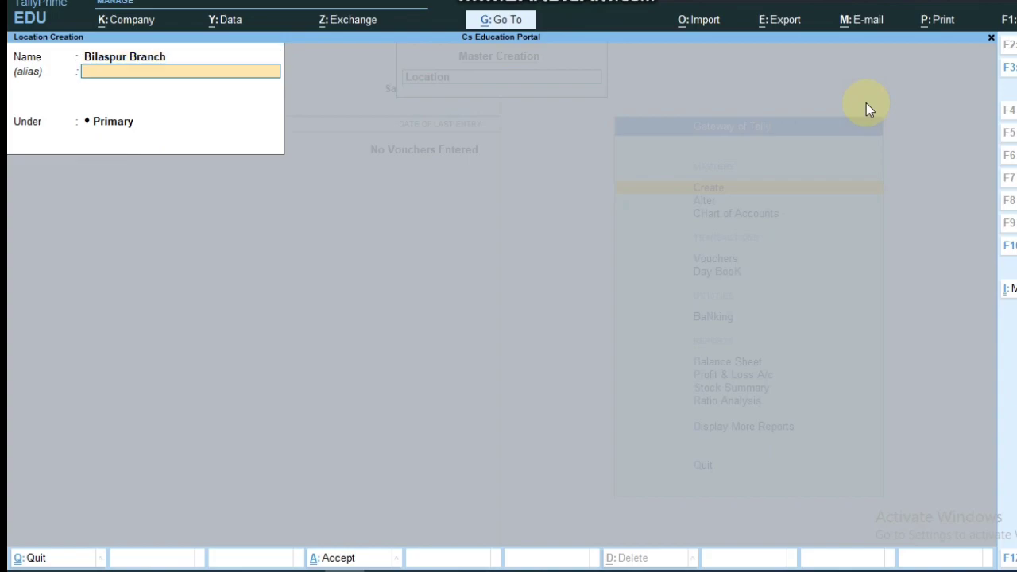
key(Return)
key(Down)
key(Down)
key(Return)
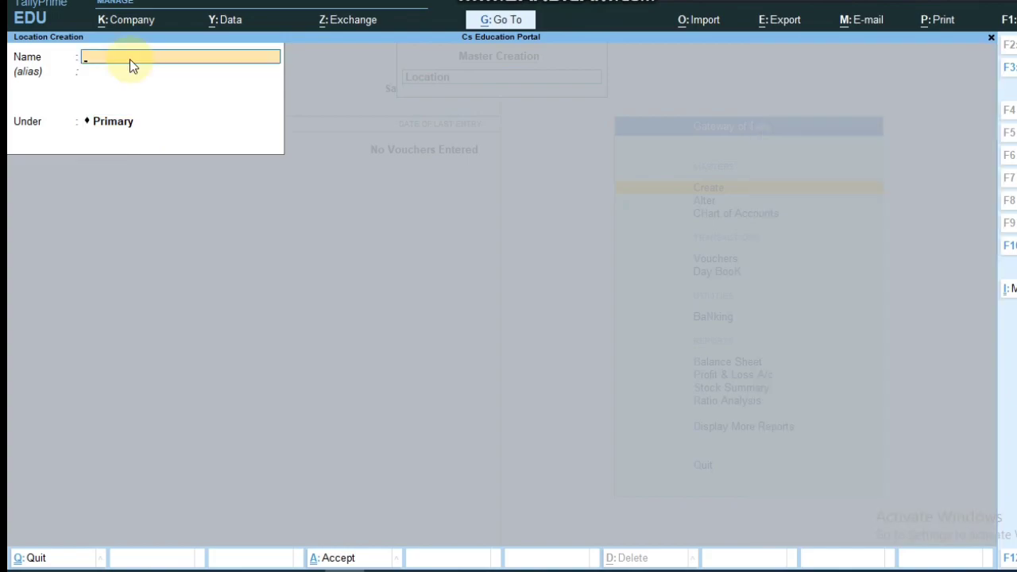
text(Bhu)
Step: Save the location 'Bhuneshwar Branch' under Odisha Branch
key(Return)
key(Return)
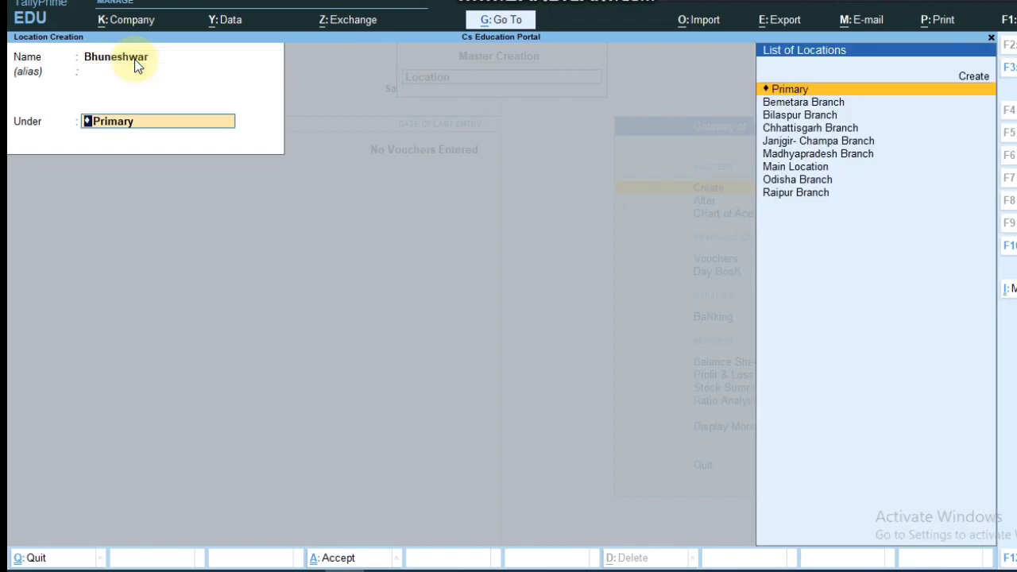
click(782, 185)
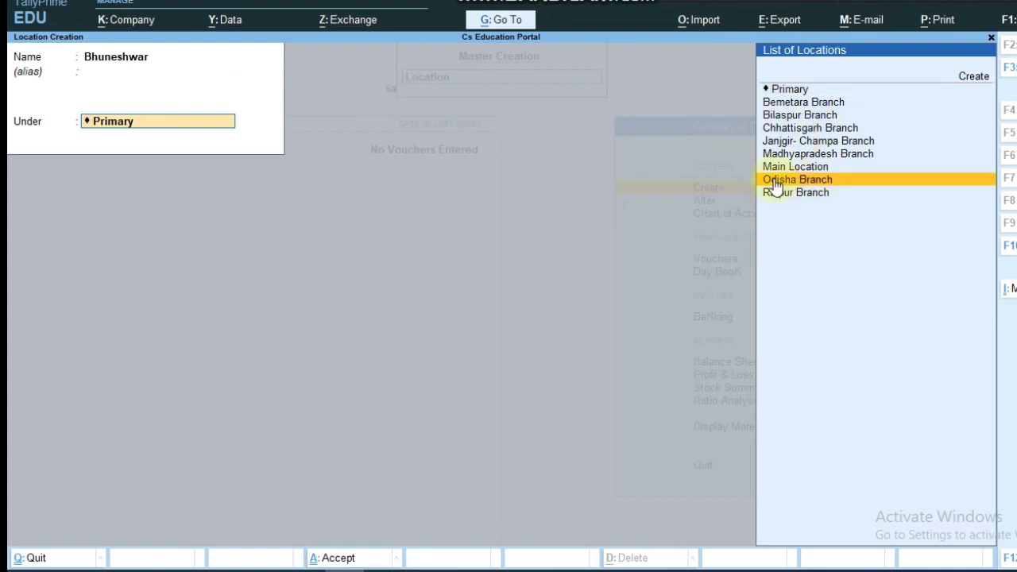
click(828, 183)
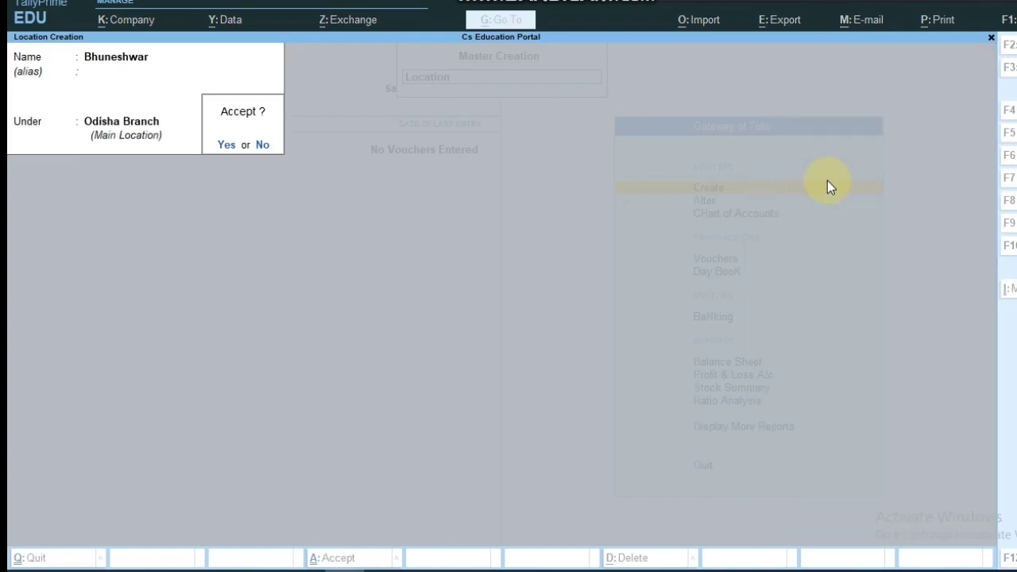
key(n)
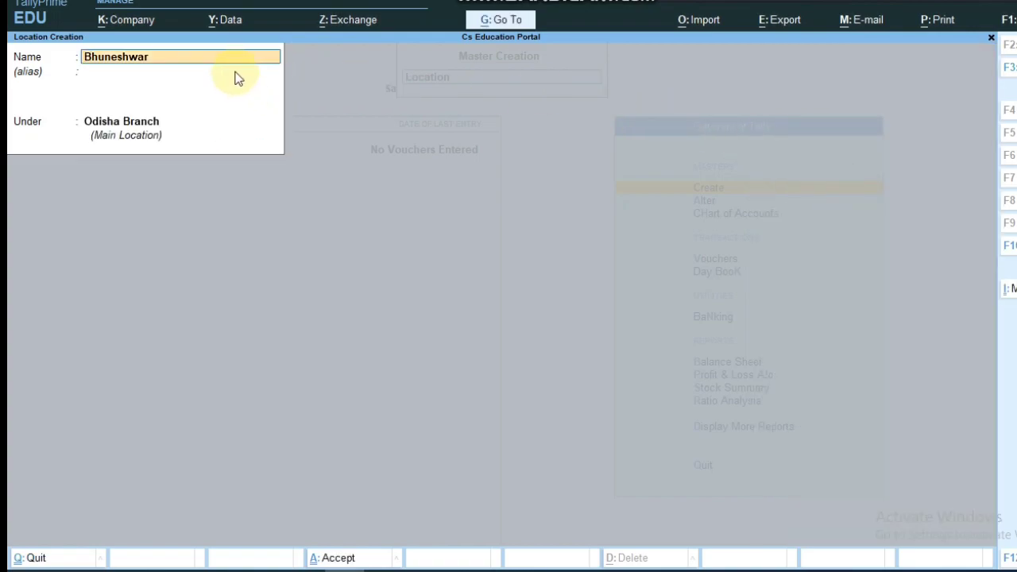
text(Branch)
key(Return)
key(Return)
key(ctrl+a)
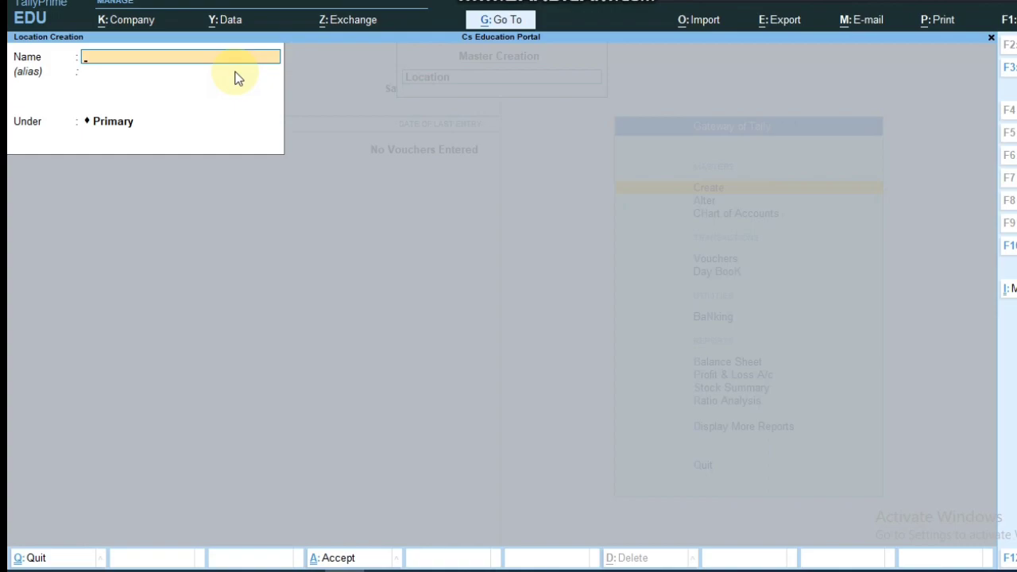
Step: Create the Cuttuck Branch location under Odisha Branch
text(Cuttuck Branch)
key(Return)
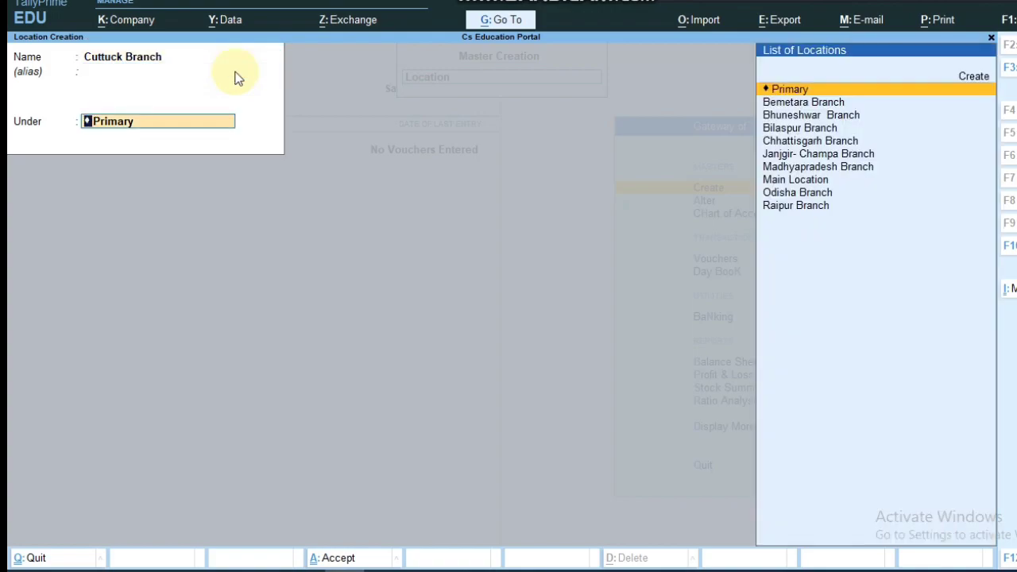
key(Up)
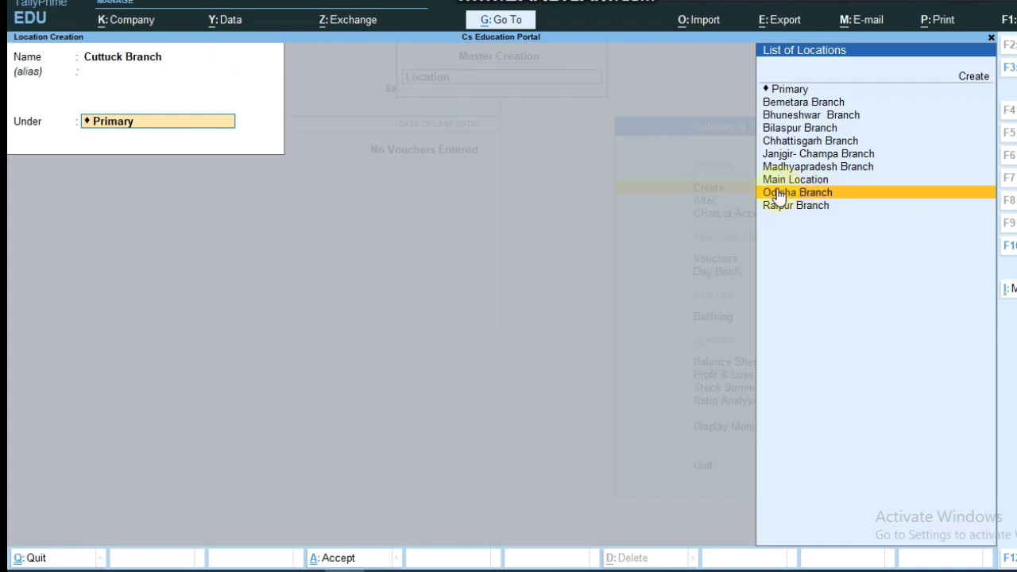
click(840, 197)
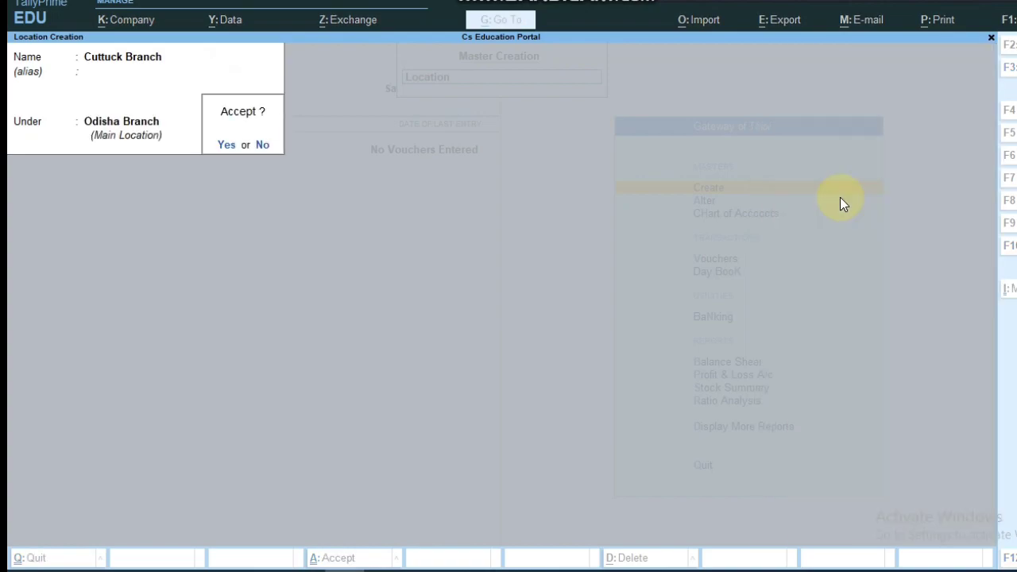
key(Return)
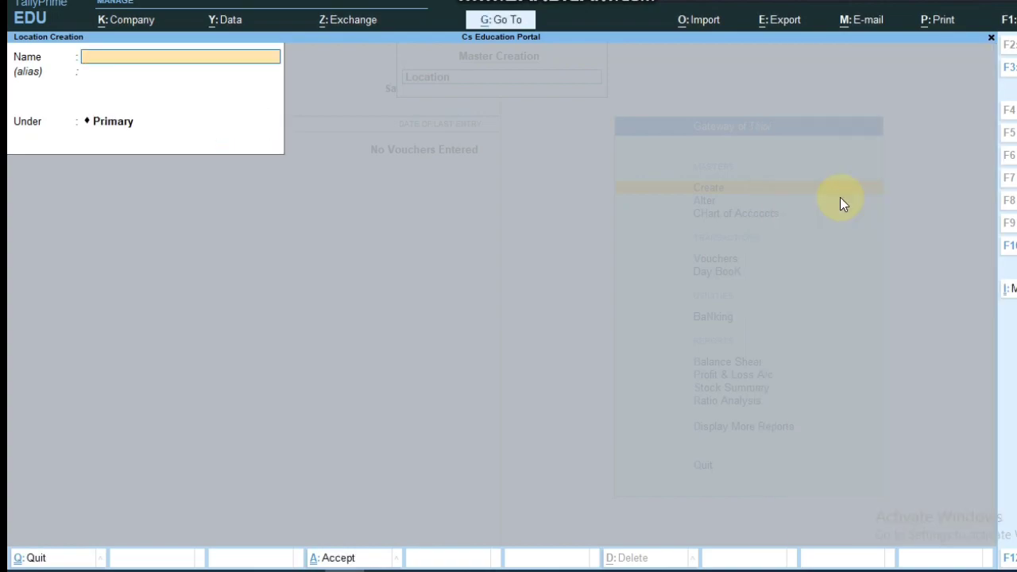
Step: Create the Sambalpur Branch location under Odisha Branch
text(Sambalpur Branch)
key(Return)
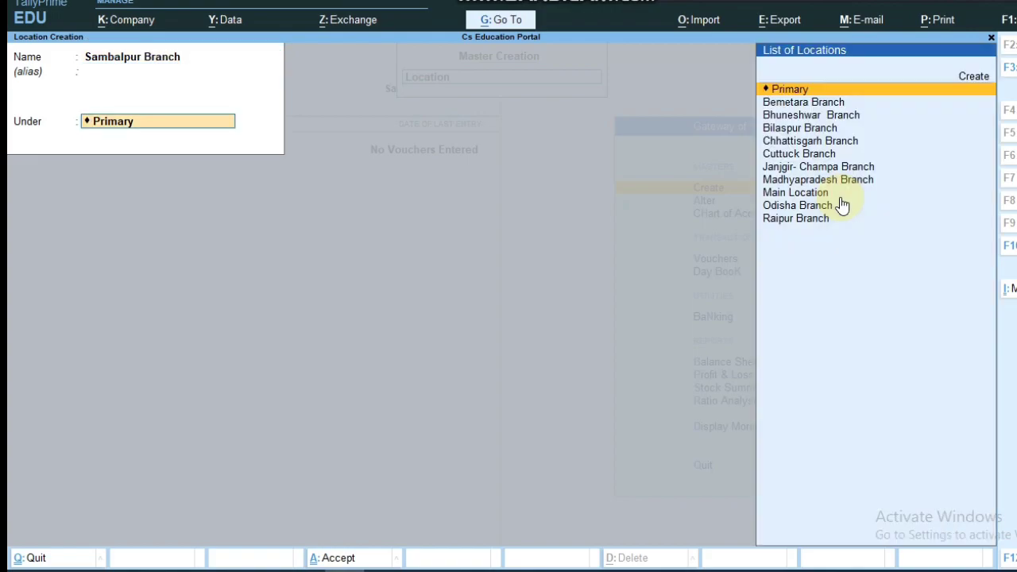
key(Down)
key(Down)
key(Down)
key(Down)
key(Down)
key(Down)
key(Down)
key(Down)
key(Down)
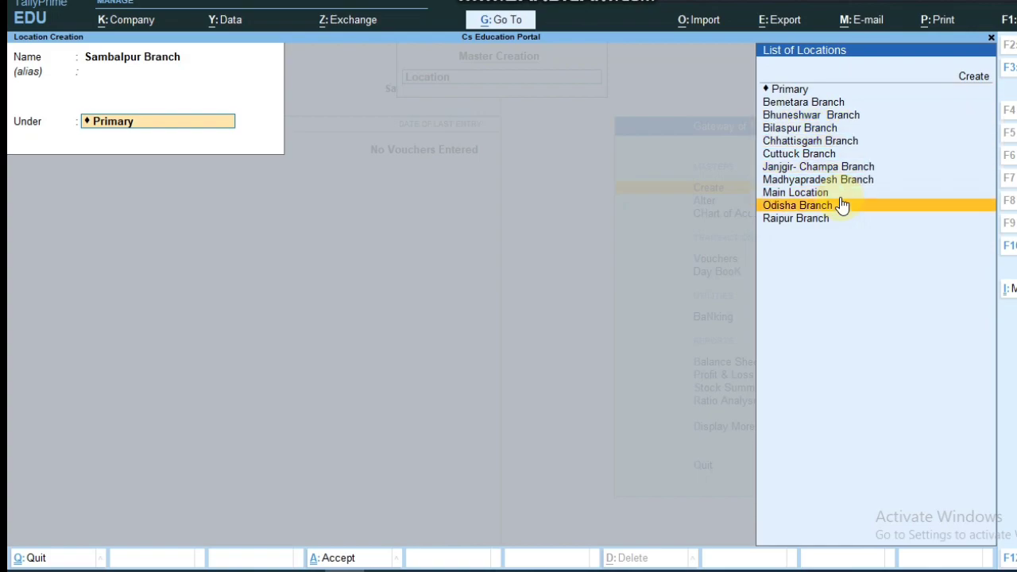
click(841, 202)
key(Return)
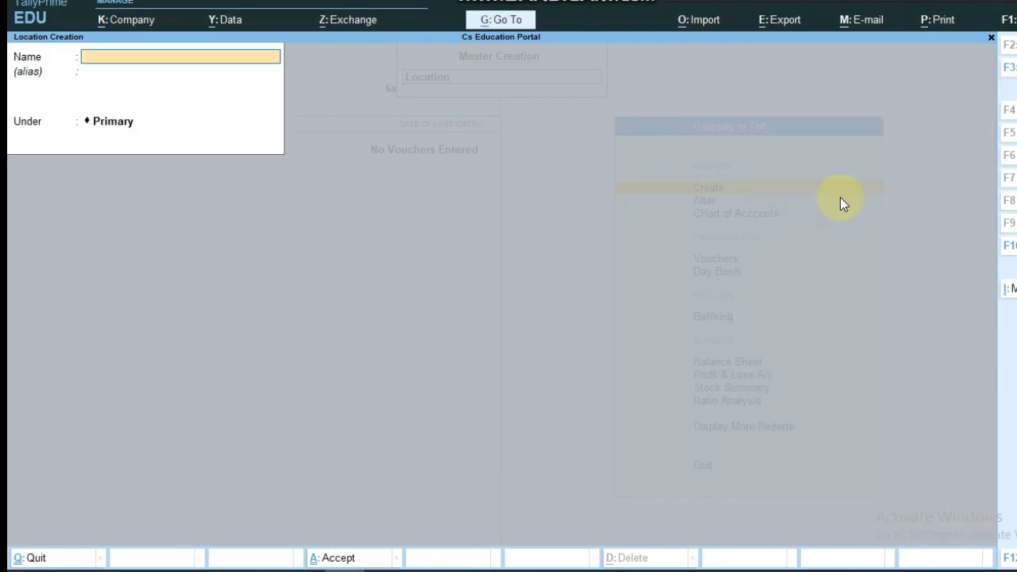
click(920, 3)
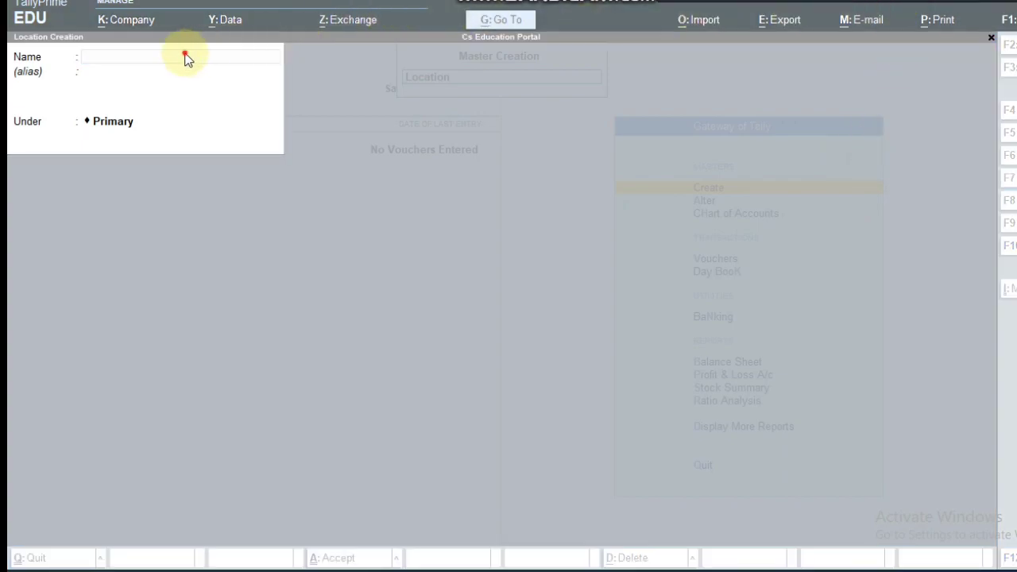
Step: Create the Bhopal location under Madhyapradesh Branch
click(188, 60)
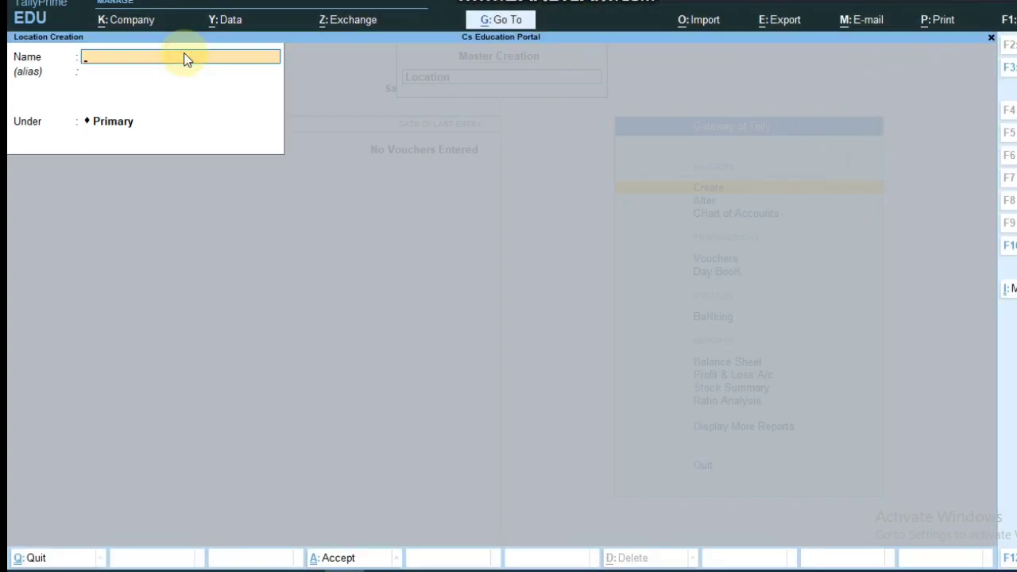
text(Bhopsl)
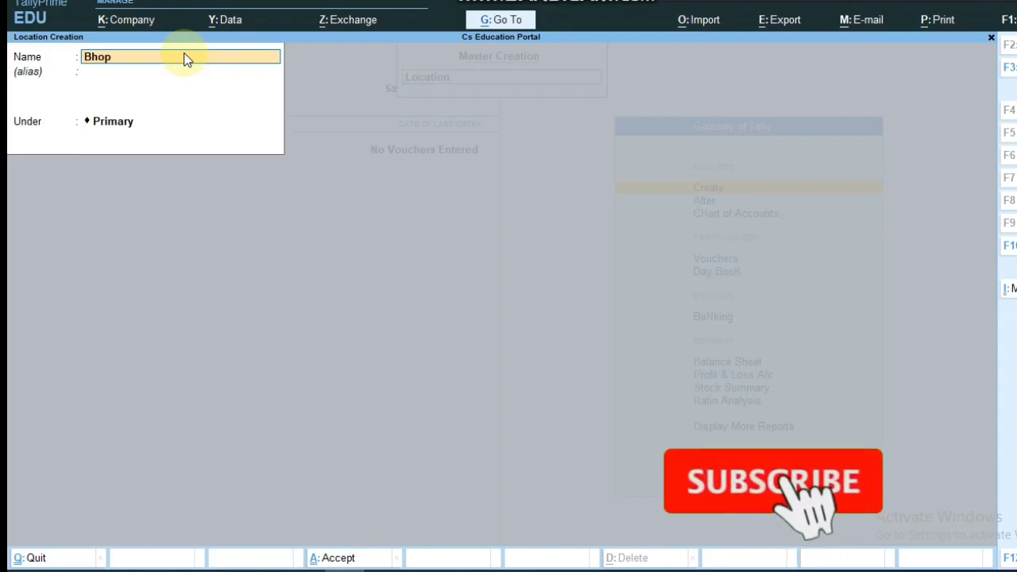
key(BackSpace)
key(BackSpace)
text(al)
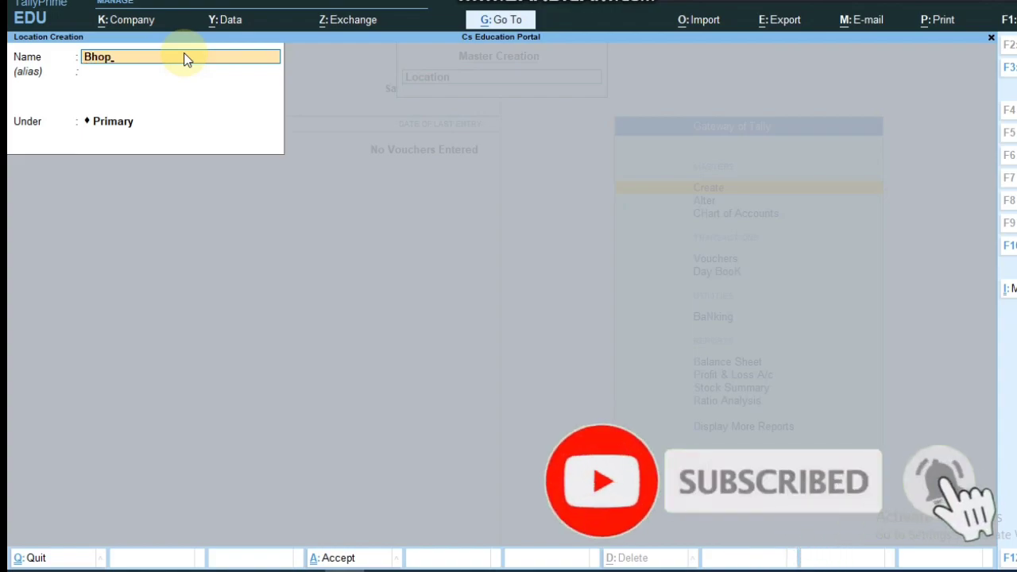
key(Return)
key(Return)
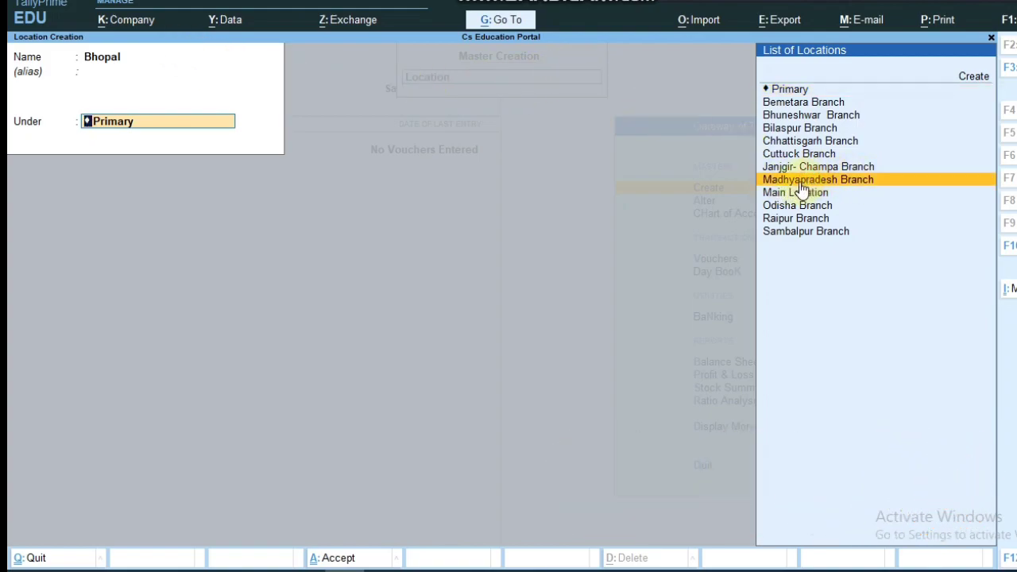
click(874, 181)
key(Return)
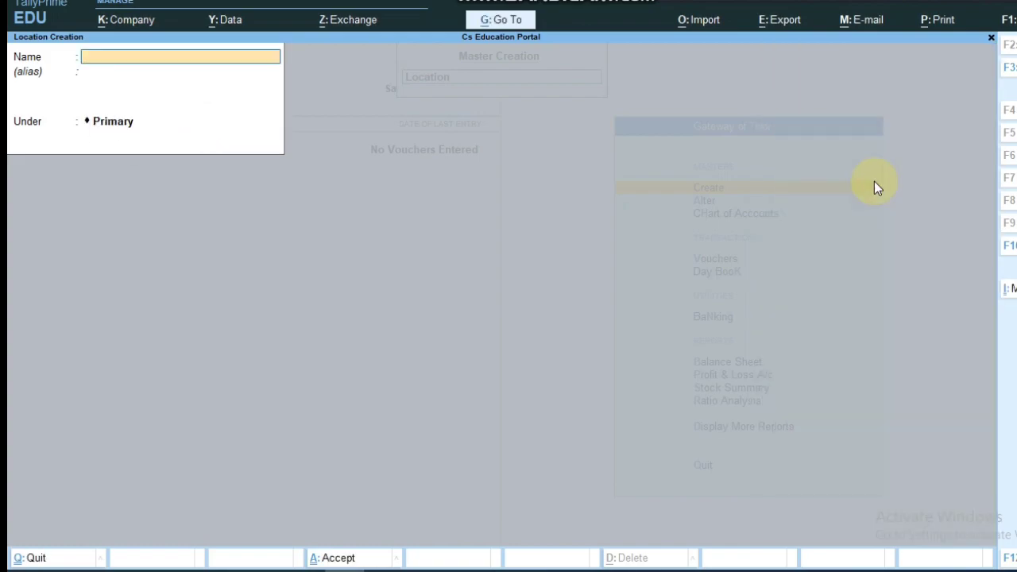
Step: Create the Jabalpur Branch location under Madhyapradesh Branch
text(Jabalpur Branch)
click(468, 23)
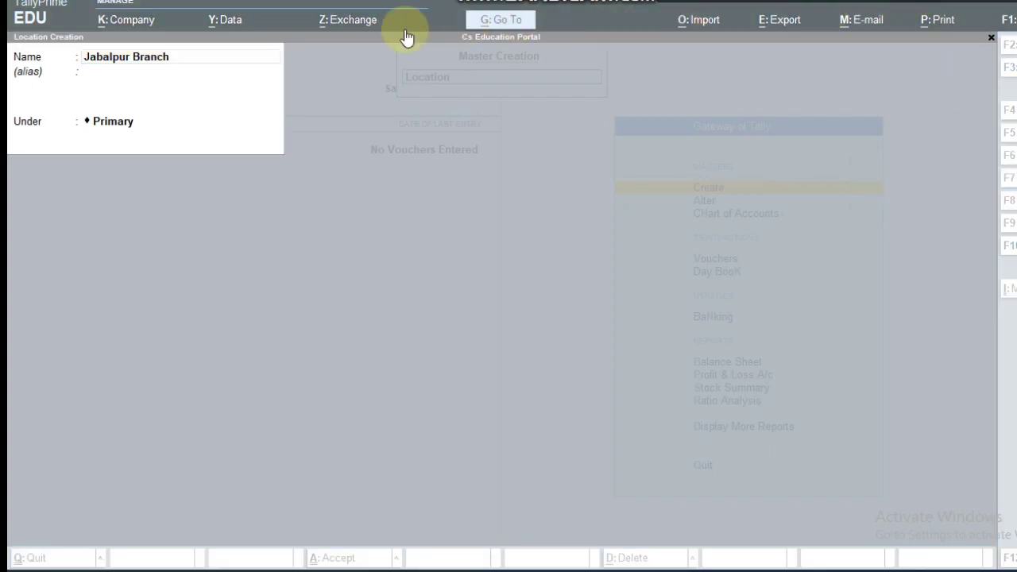
click(167, 61)
click(104, 126)
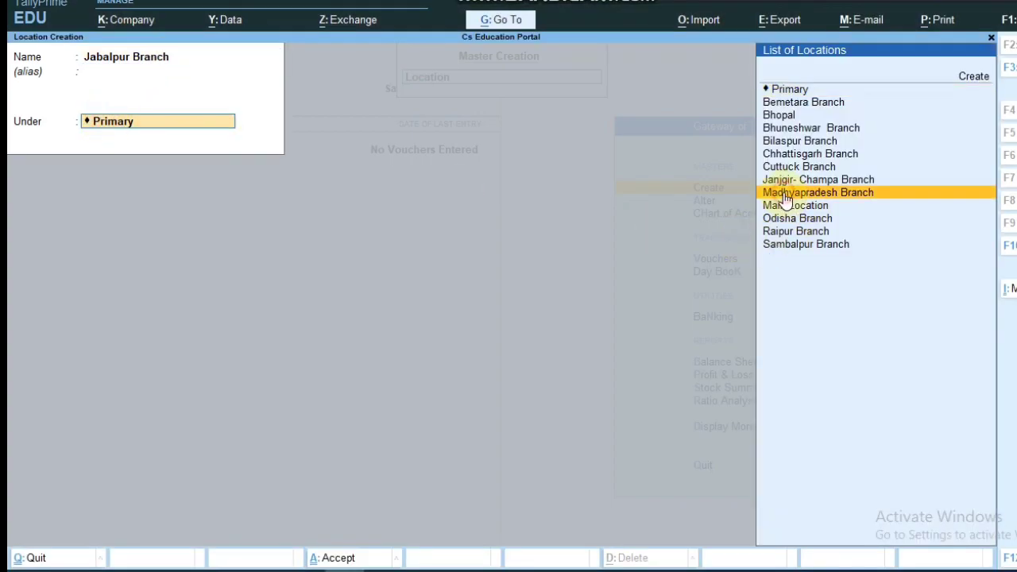
click(937, 193)
key(Return)
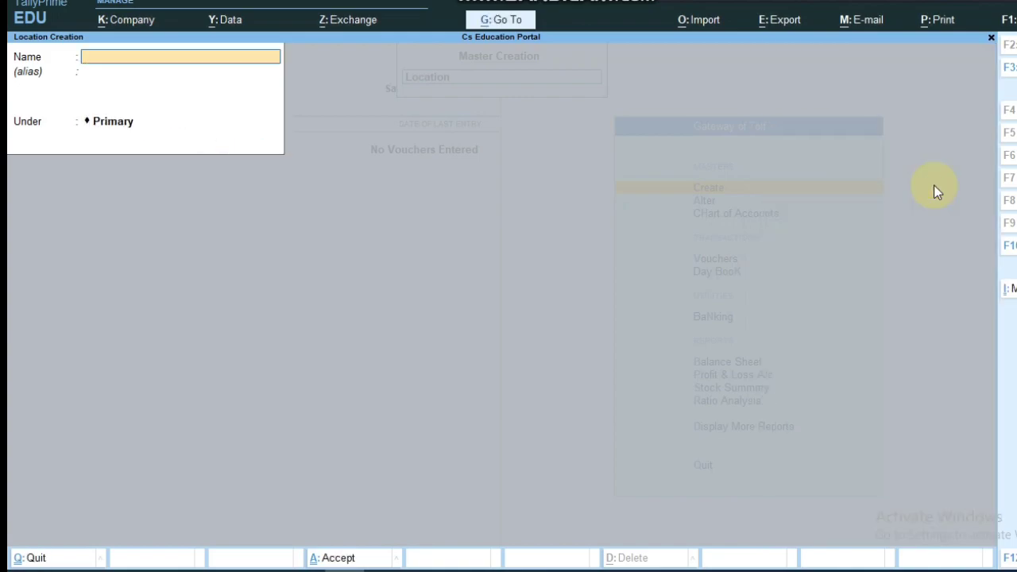
Step: Create Gwalior Branch under Madhyapradesh Branch and close location creation
text(G)
text(o)
key(BackSpace)
text(walio)
key(BackSpace)
key(BackSpace)
text(ior Branch)
key(Return)
key(Return)
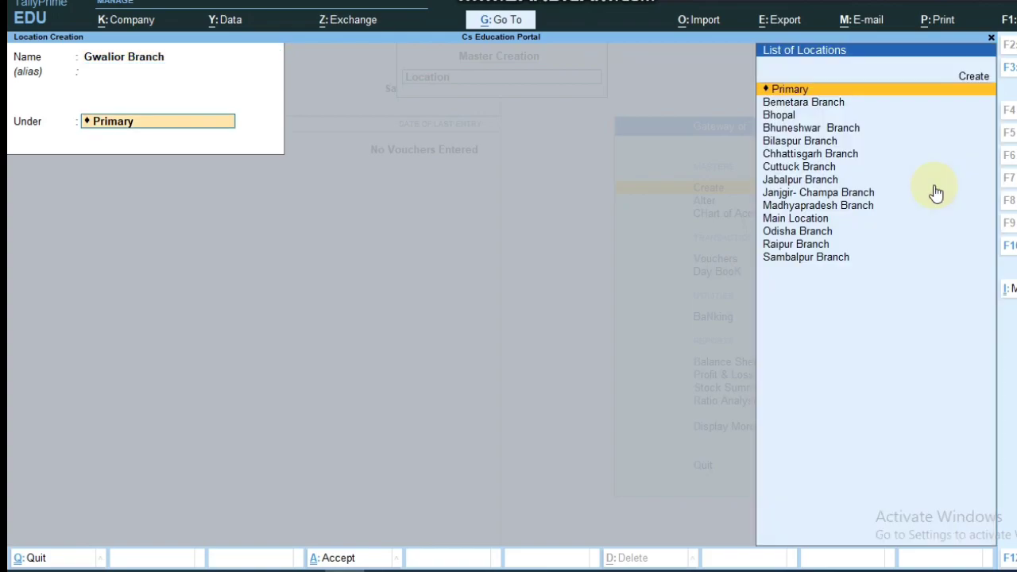
key(Down)
key(Down)
key(Down)
key(Down)
key(Down)
key(Down)
key(Down)
key(Down)
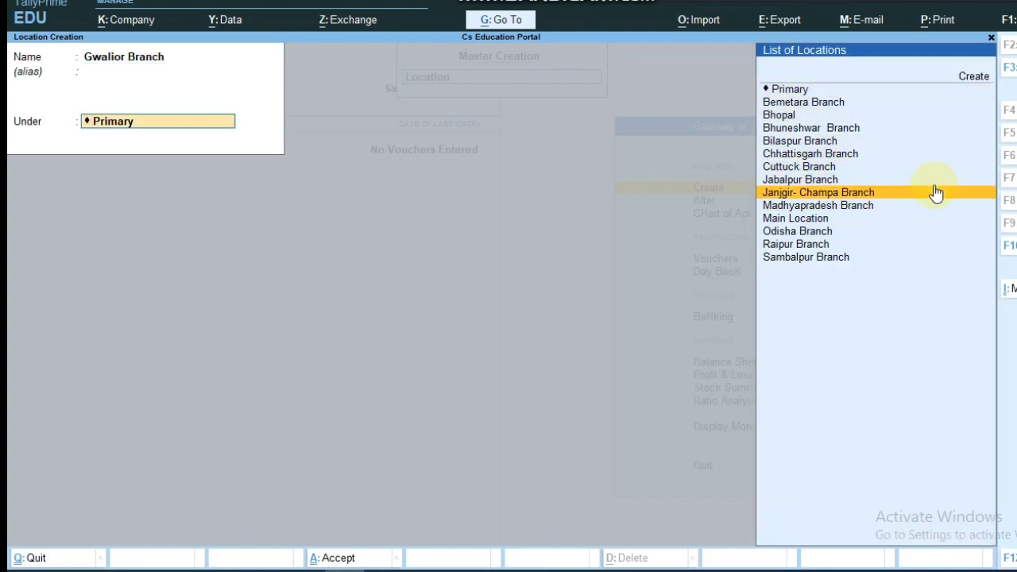
key(Down)
key(Return)
key(Return)
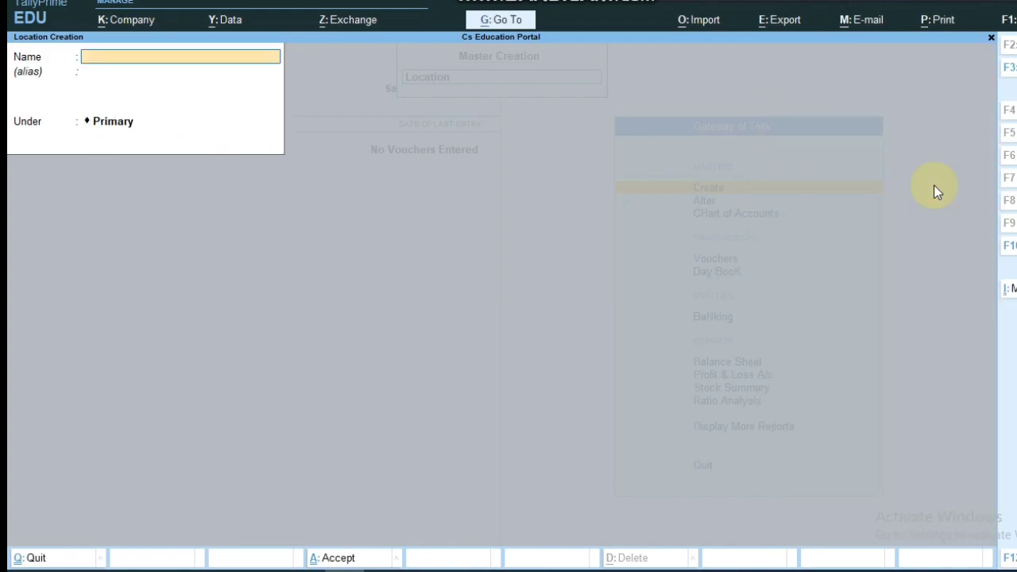
key(Escape)
key(Escape)
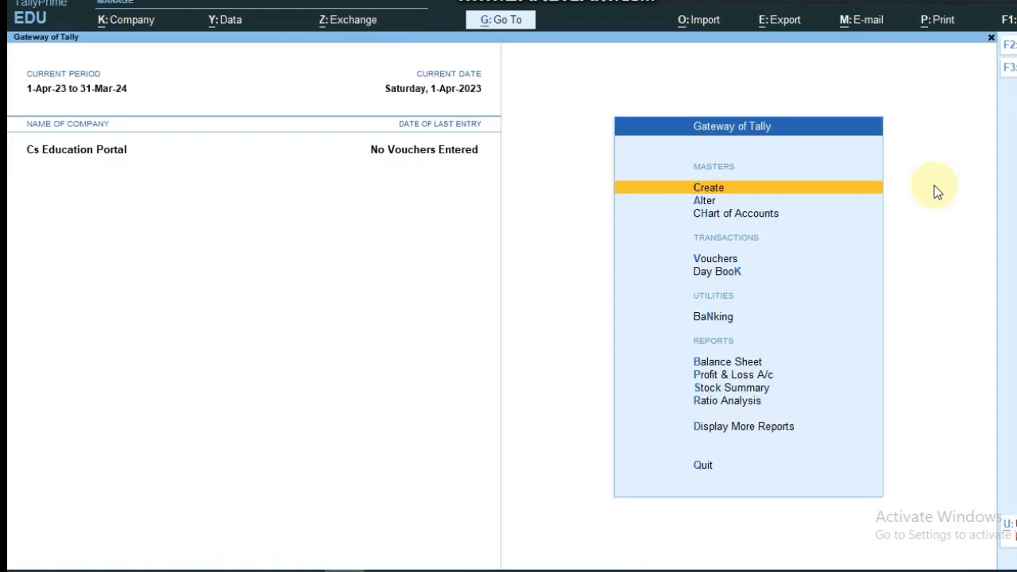
key(Escape)
key(Escape)
key(Down)
key(Down)
key(Return)
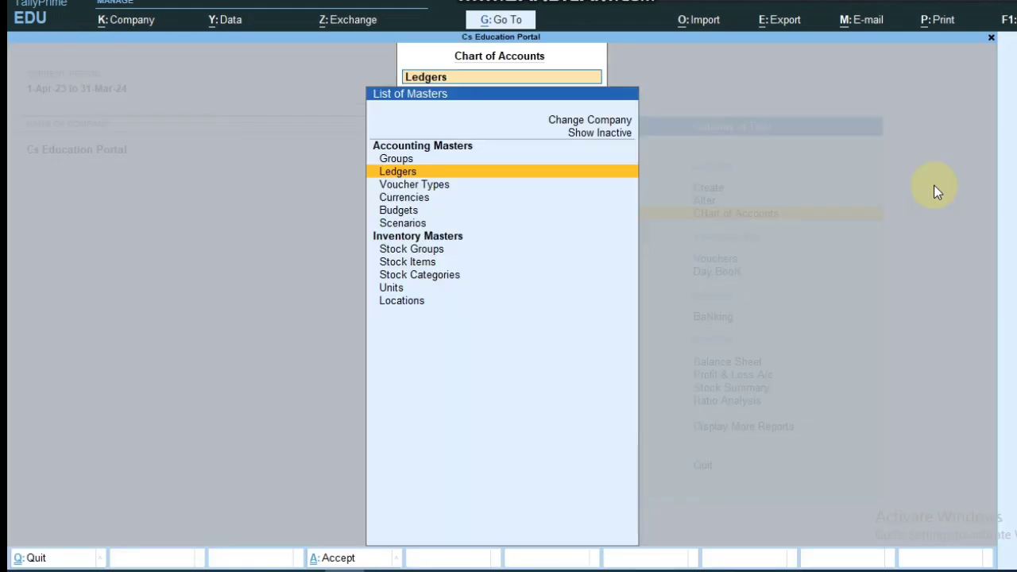
key(Up)
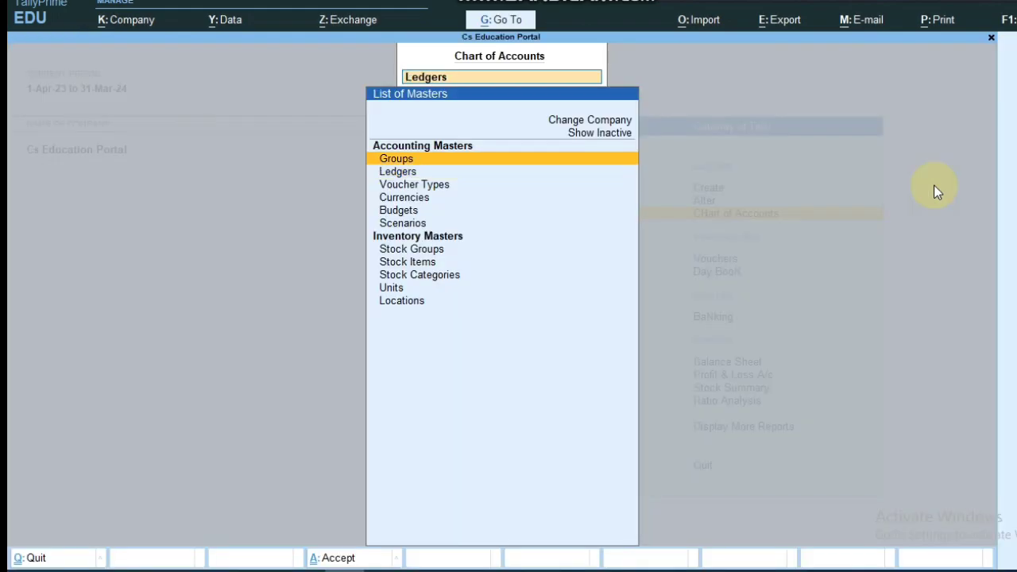
key(Down)
key(Down)
key(Down)
key(Down)
key(Down)
key(Down)
key(Down)
key(Down)
key(Down)
key(Down)
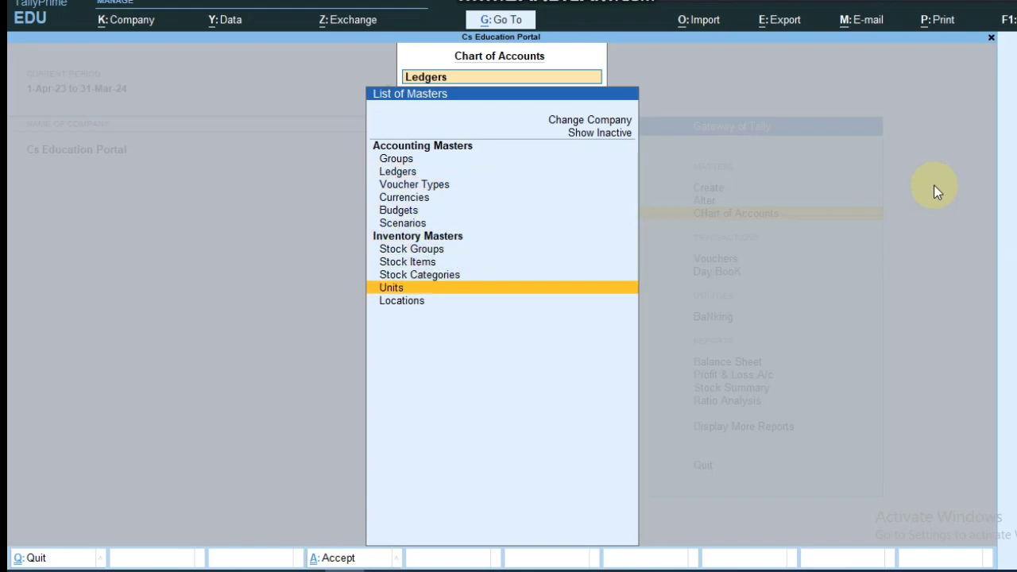
key(Return)
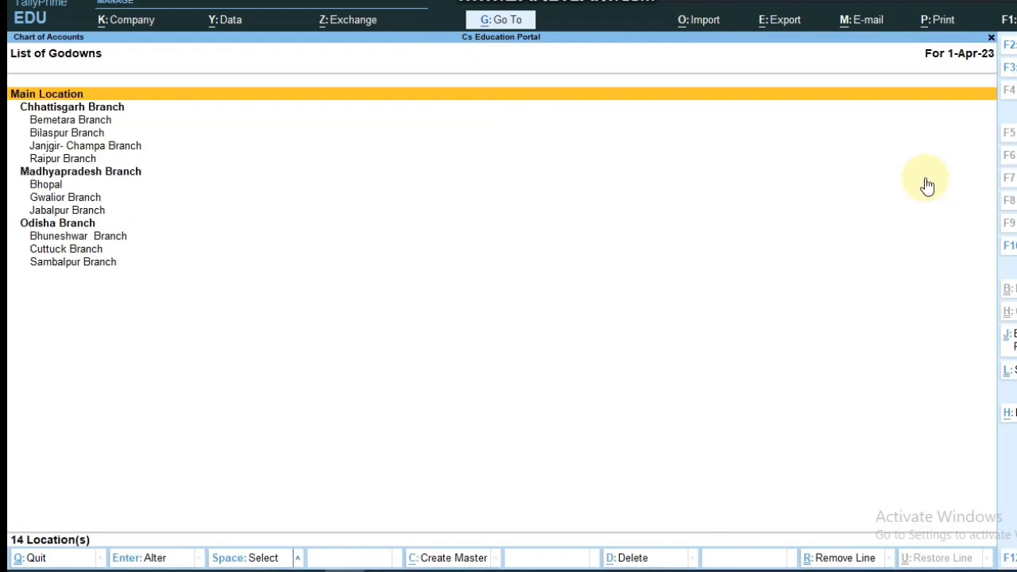
key(Down)
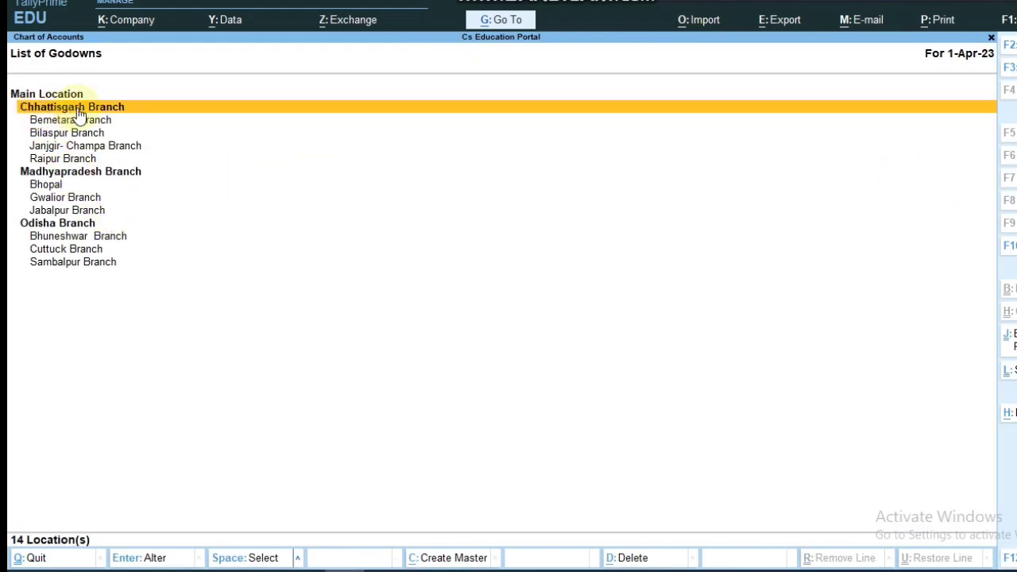
key(Down)
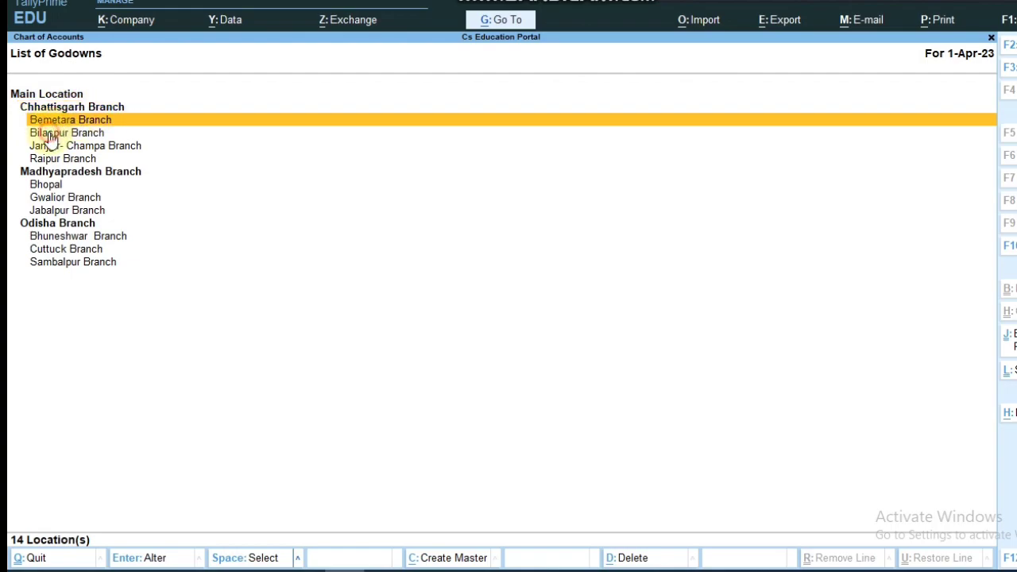
key(Down)
key(Down)
key(Down)
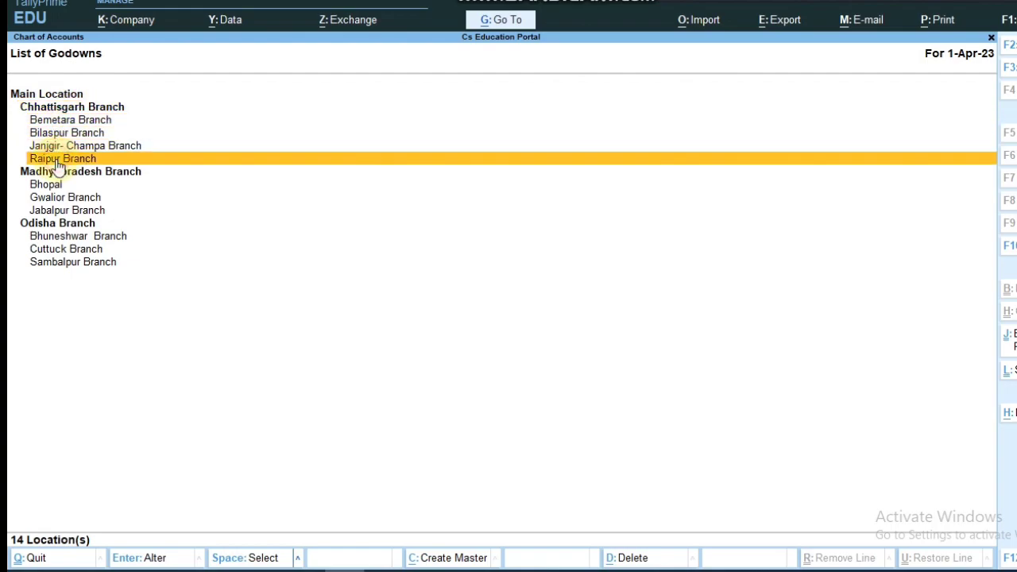
key(Down)
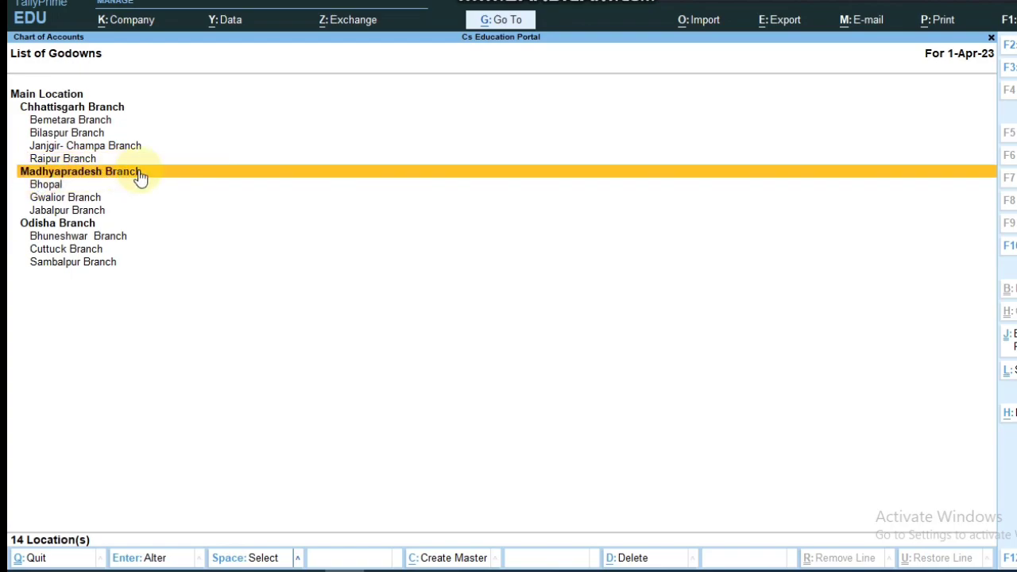
key(Down)
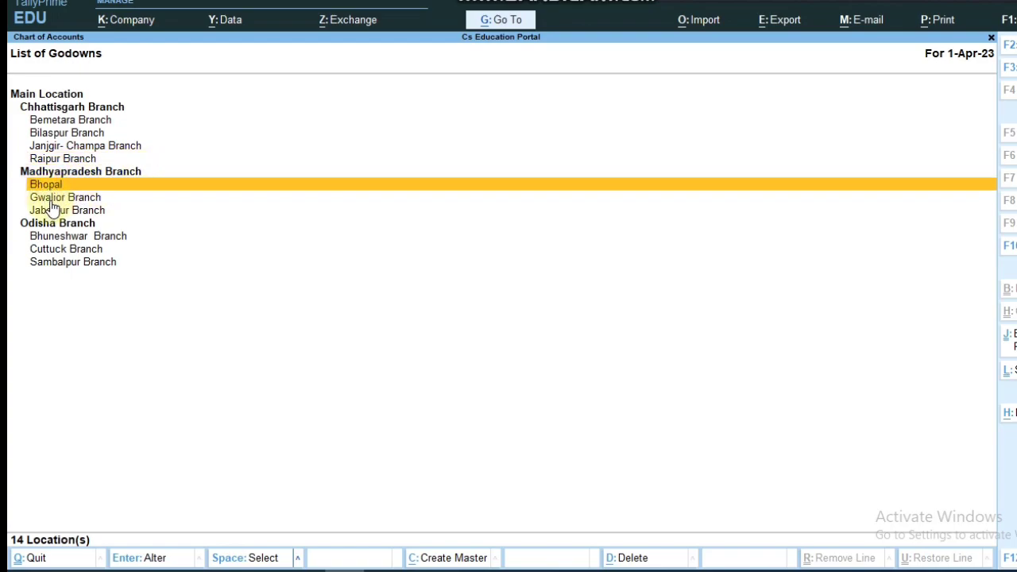
key(Down)
click(54, 213)
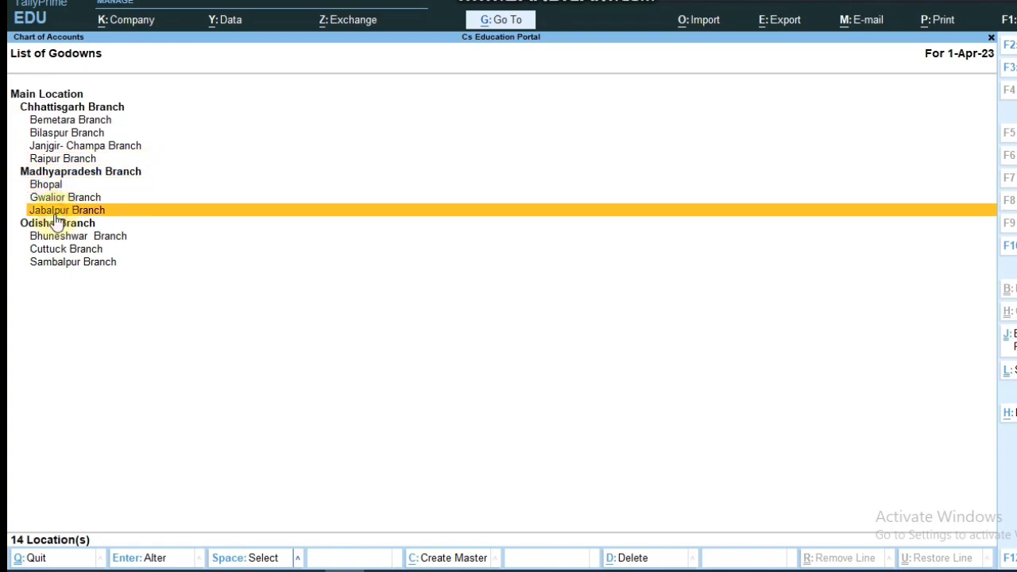
click(68, 238)
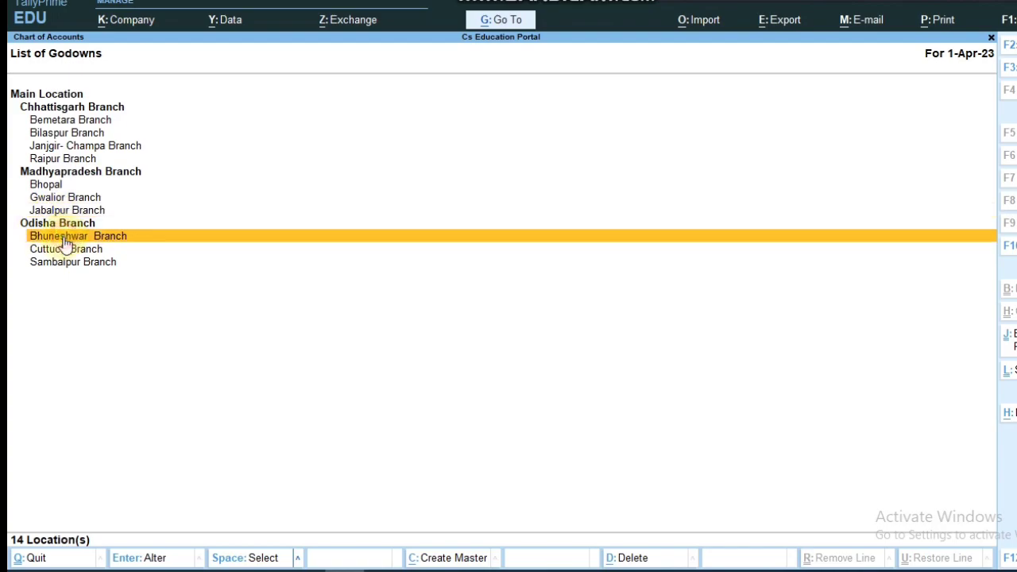
click(62, 250)
click(72, 265)
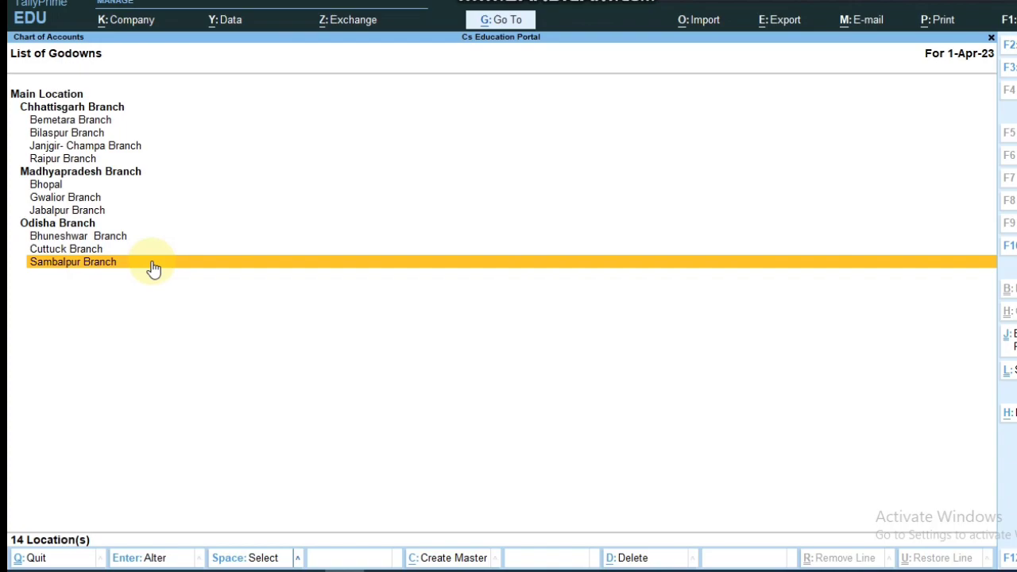
key(Up)
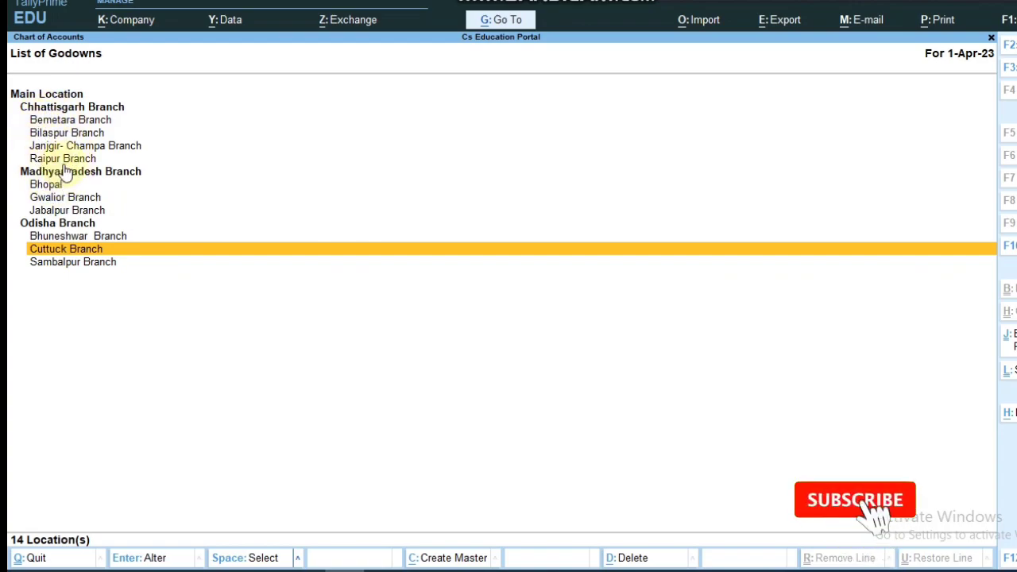
click(50, 123)
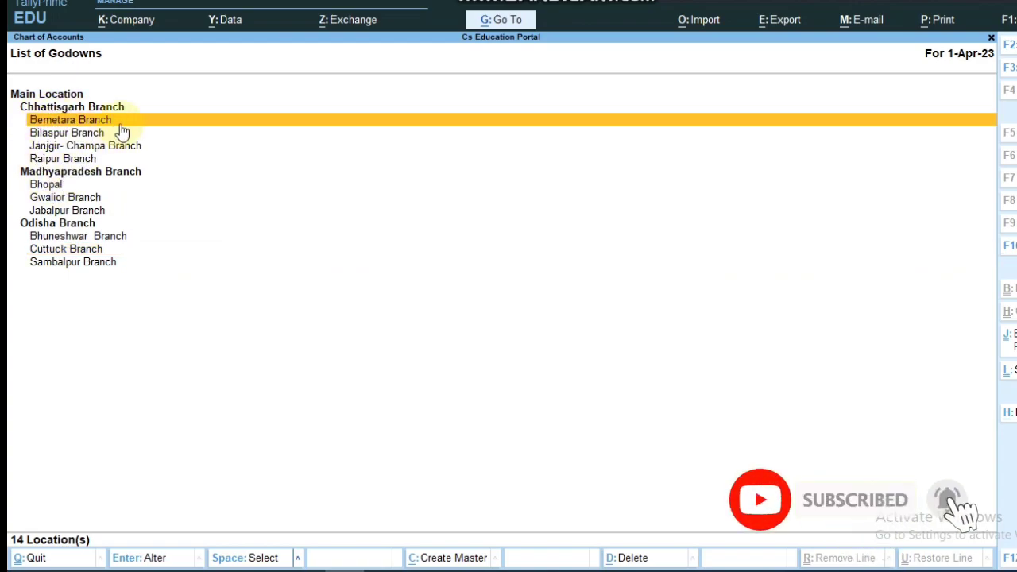
key(Escape)
key(Escape)
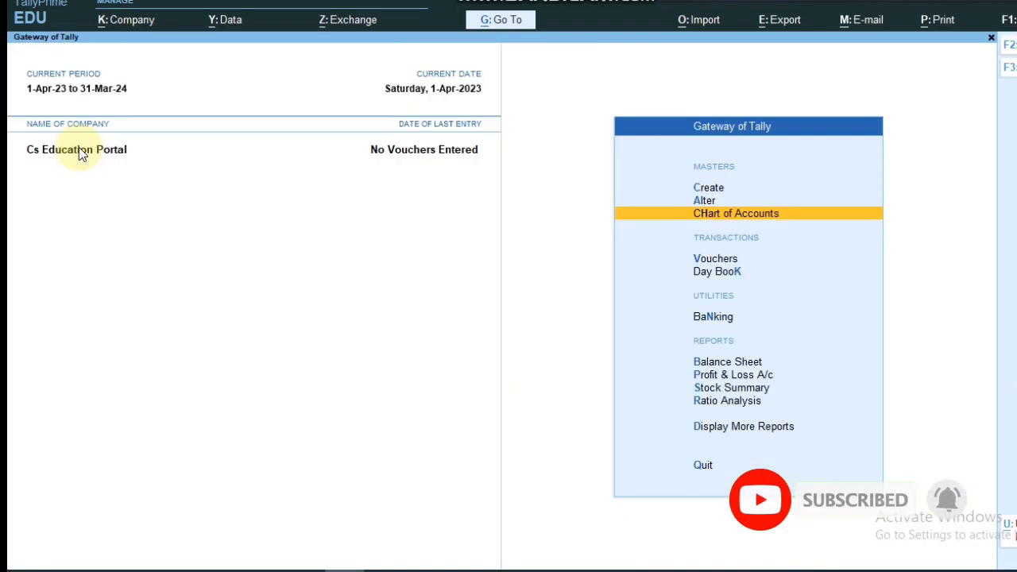
Step: Start a new Location master from the Create list of masters
key(Up)
key(Return)
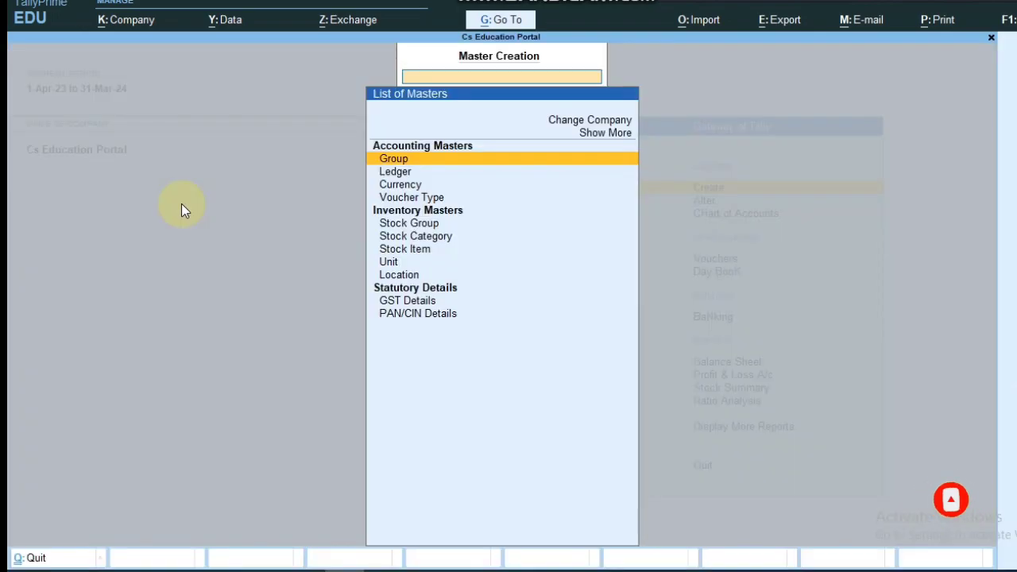
key(Down)
key(Down)
key(Down)
key(Down)
key(Down)
key(Down)
key(Down)
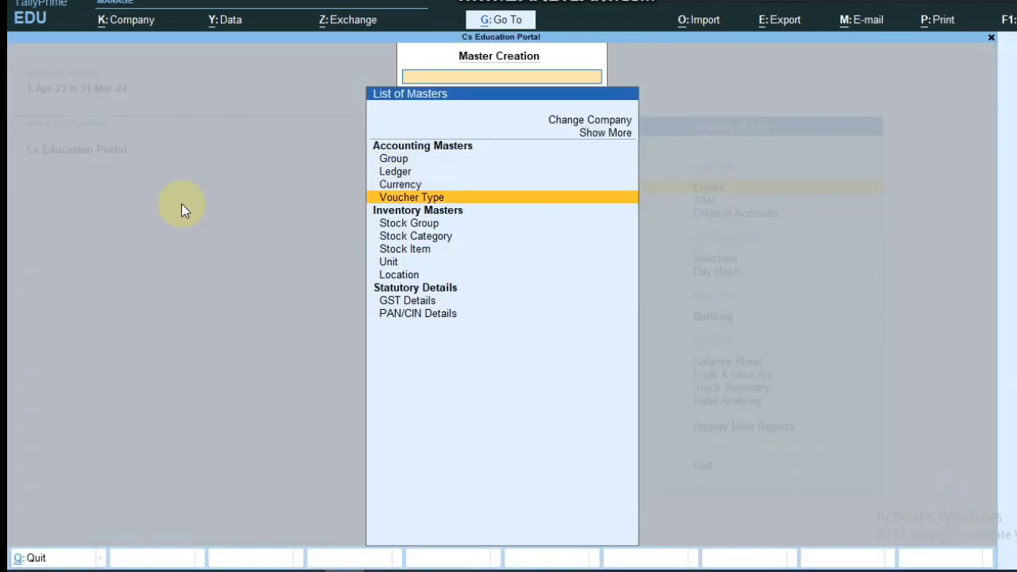
key(Down)
key(Return)
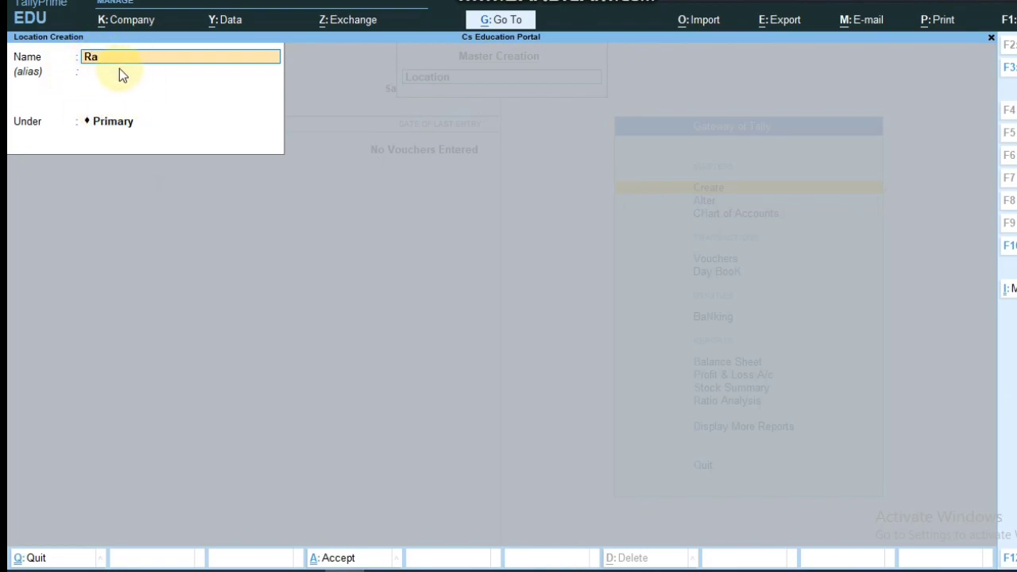
Step: Save location 'Raipur 1' under Raipur Branch and exit to the Gateway of Tally
text(1)
key(Return)
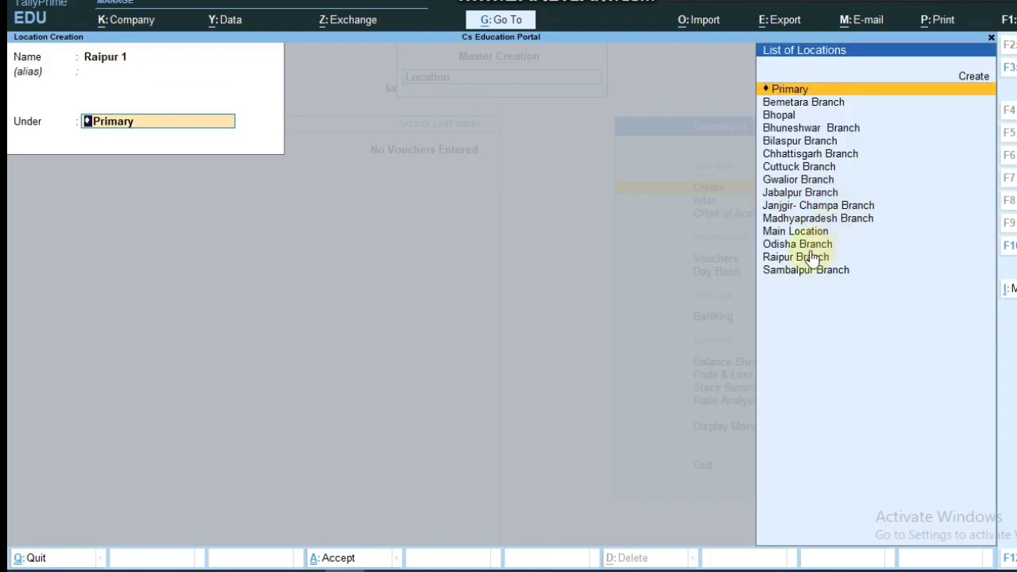
click(799, 257)
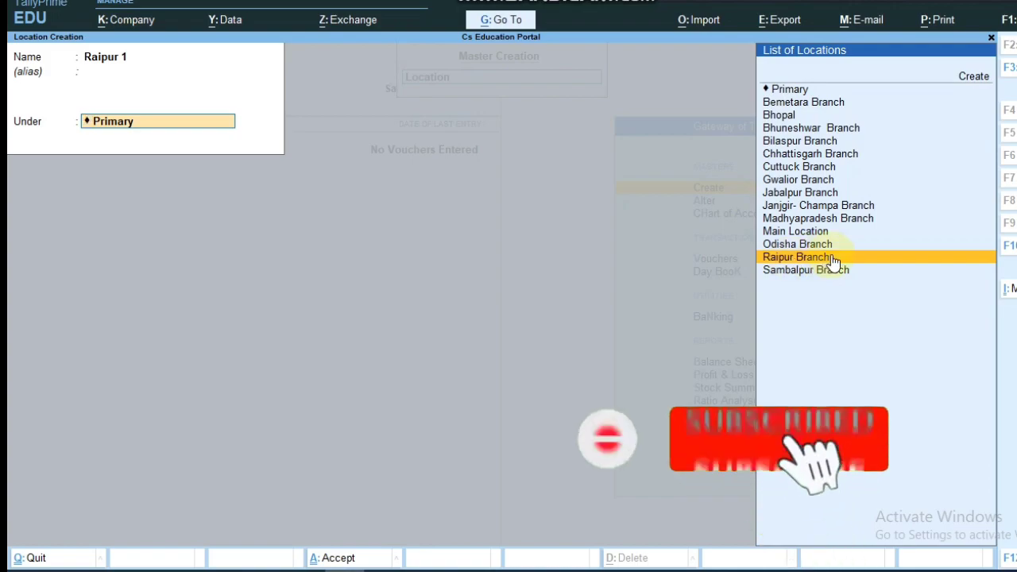
click(832, 258)
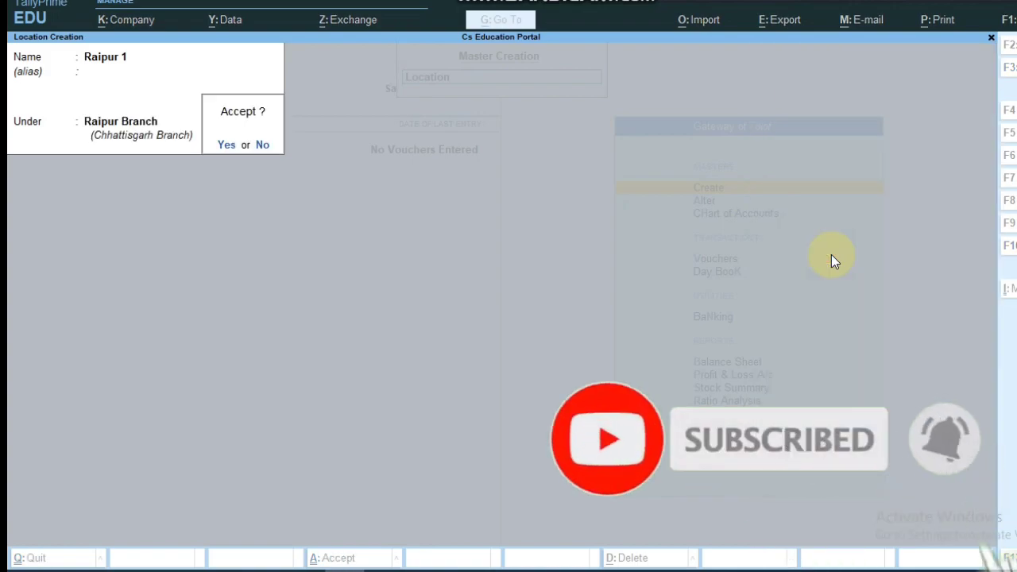
key(Return)
key(Escape)
key(Return)
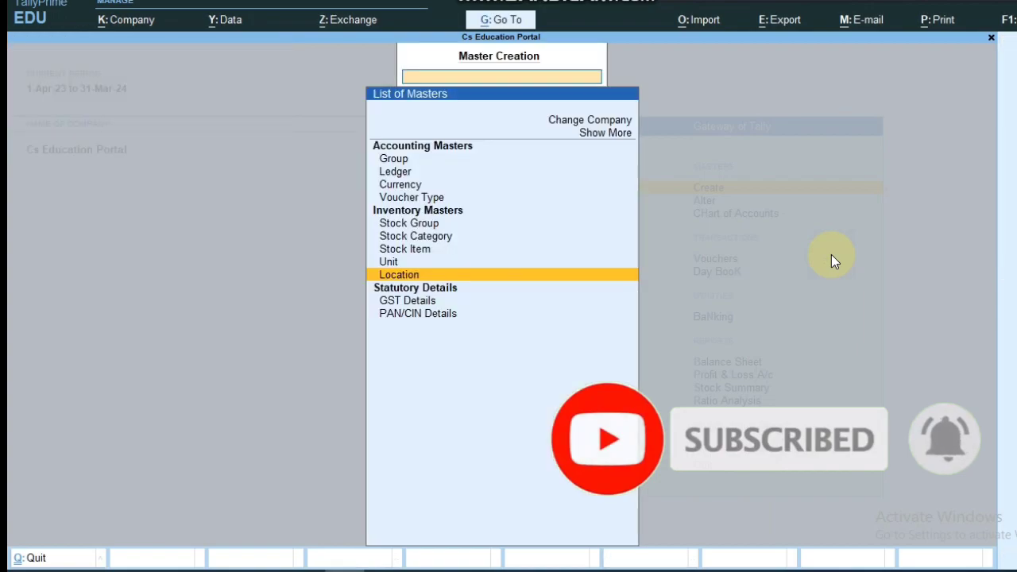
key(Escape)
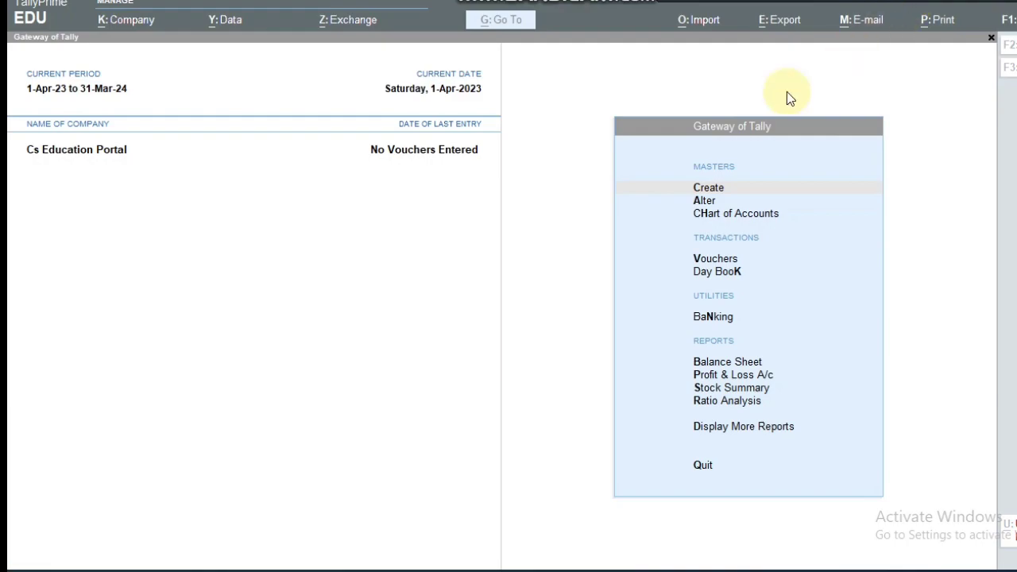
click(422, 263)
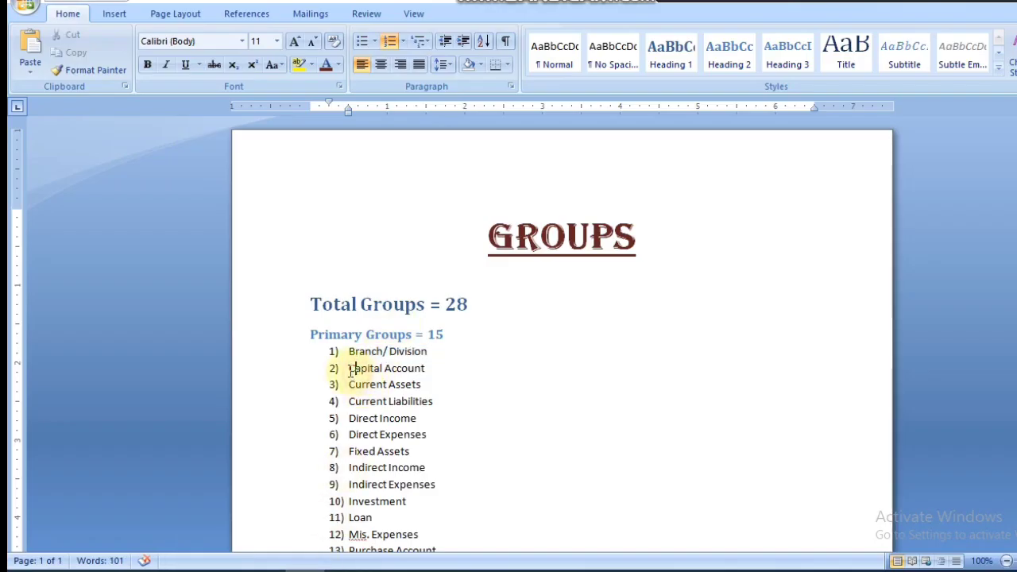
drag(348, 368, 435, 365)
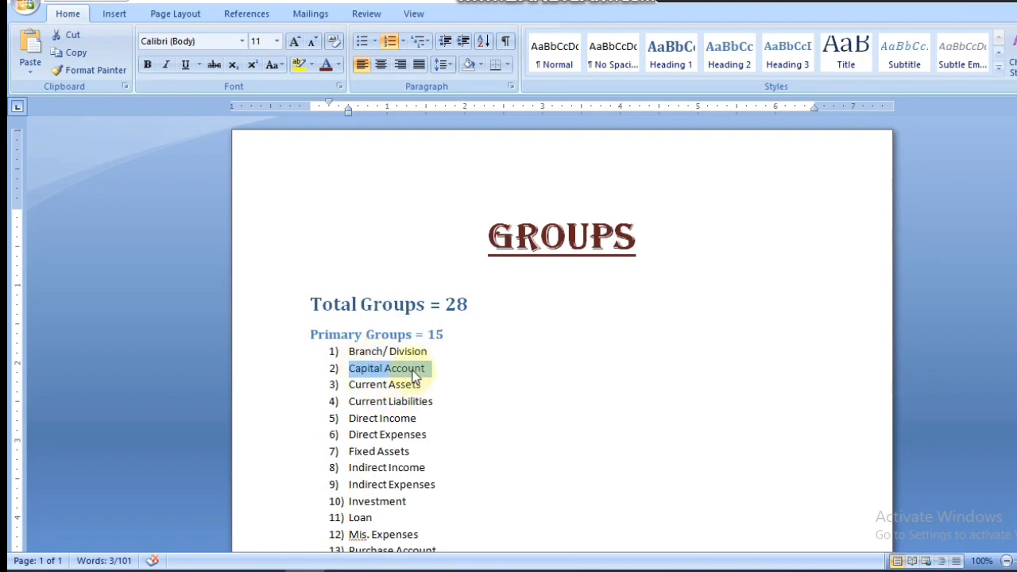
key(alt+Tab)
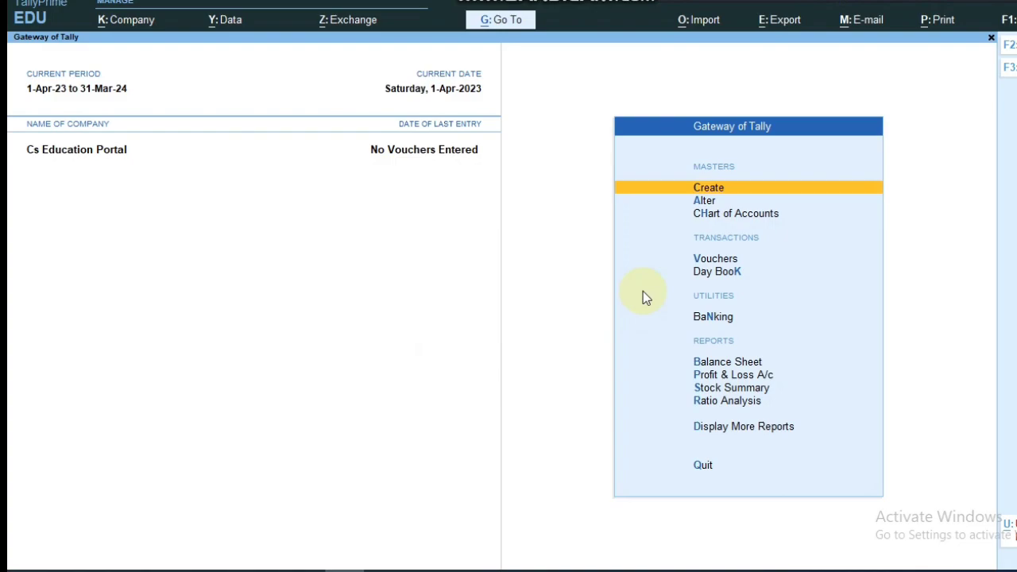
Step: Create the first owner's ledger under Capital Account with an address line and save it
key(Return)
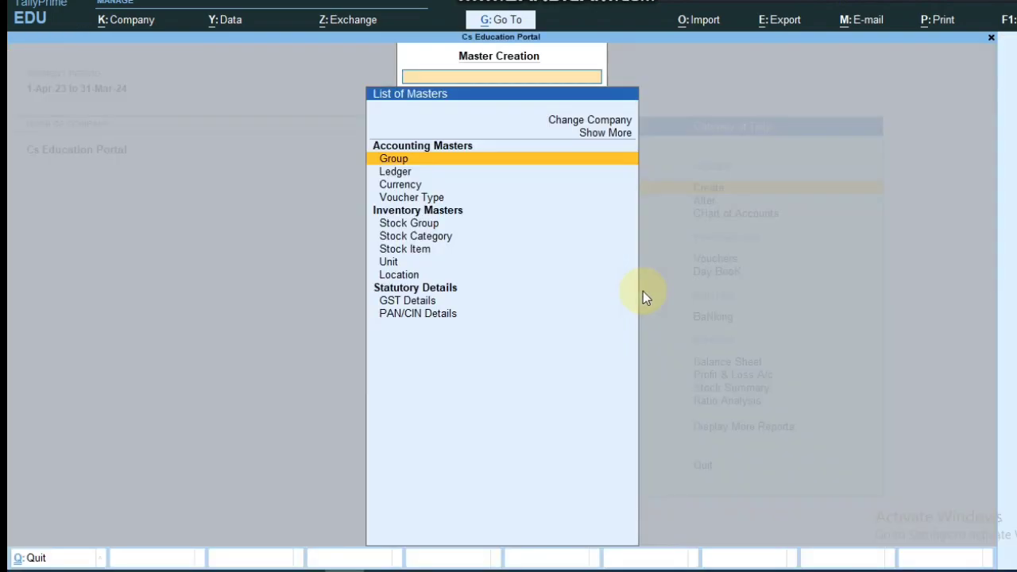
key(Down)
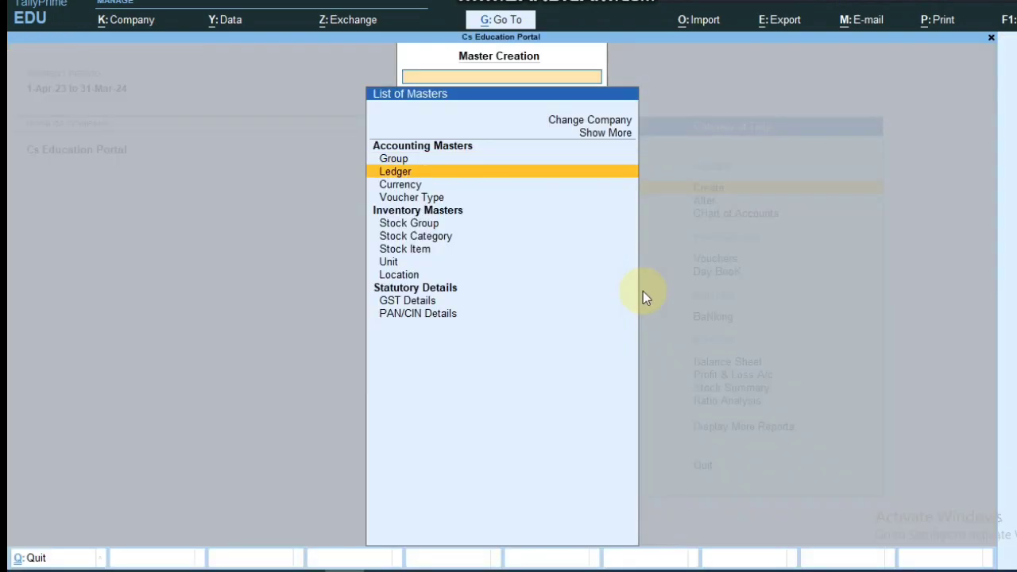
key(Return)
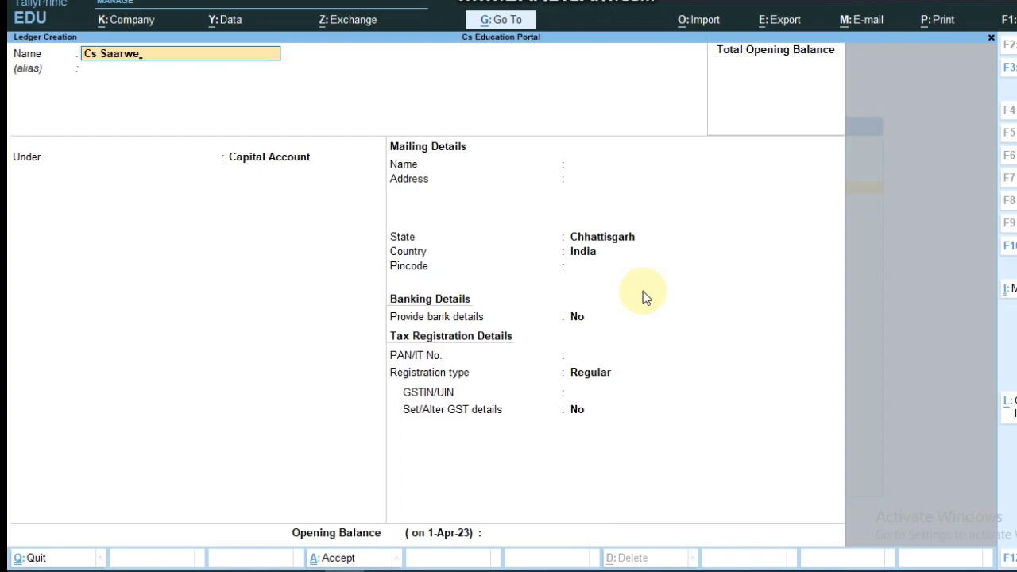
key(Return)
key(Return)
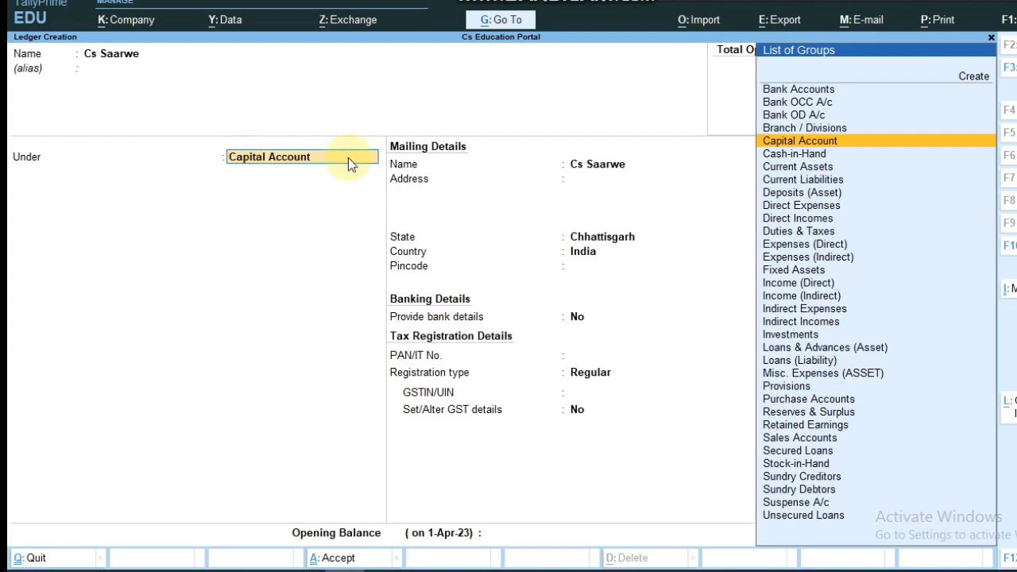
key(Return)
key(Return)
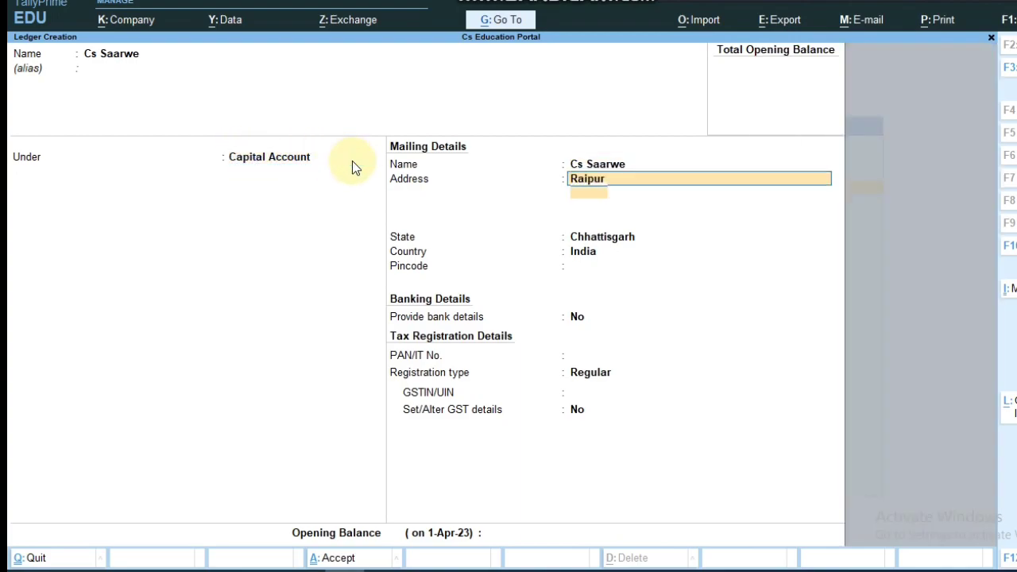
key(Return)
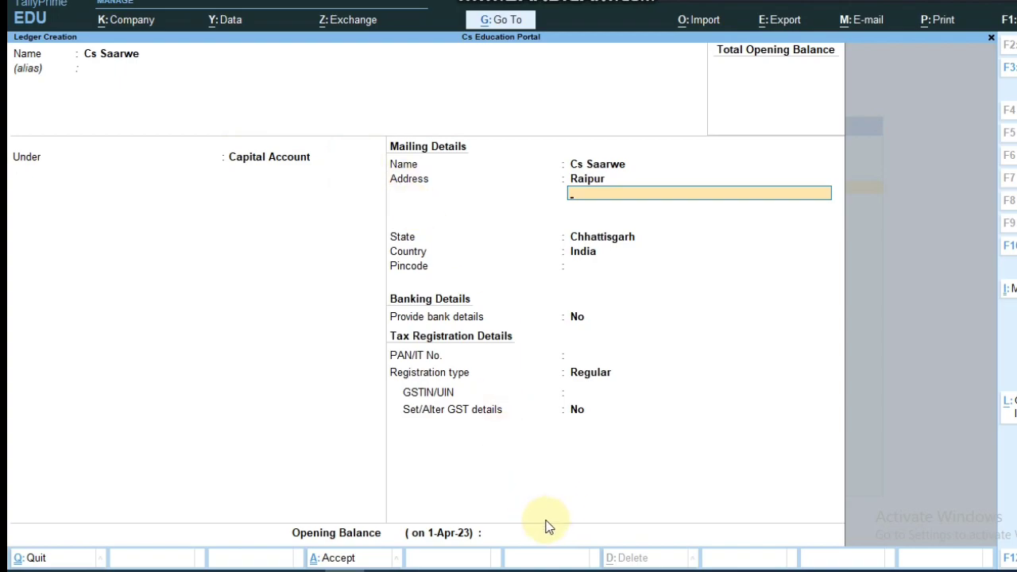
click(347, 536)
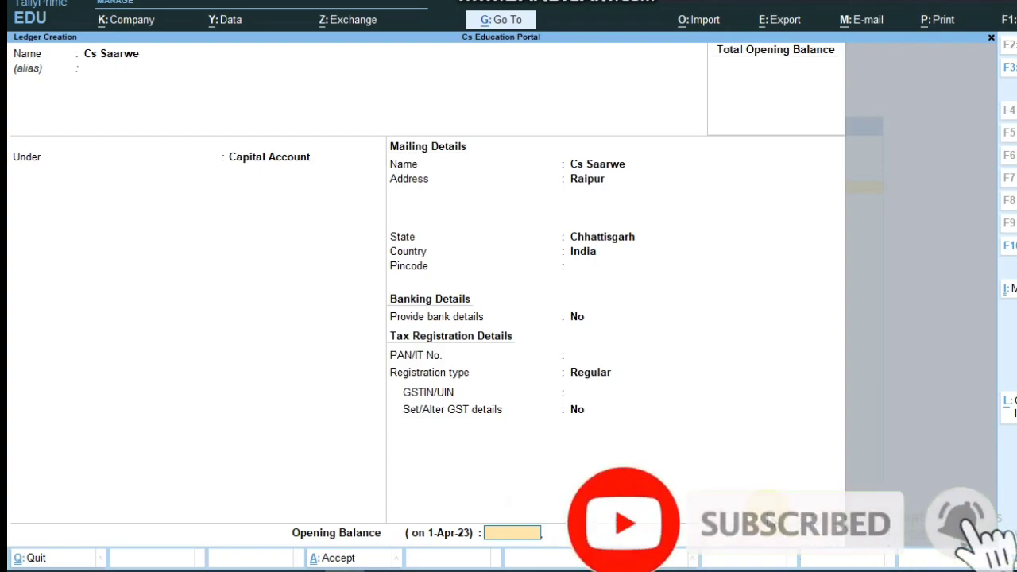
key(Return)
key(Return)
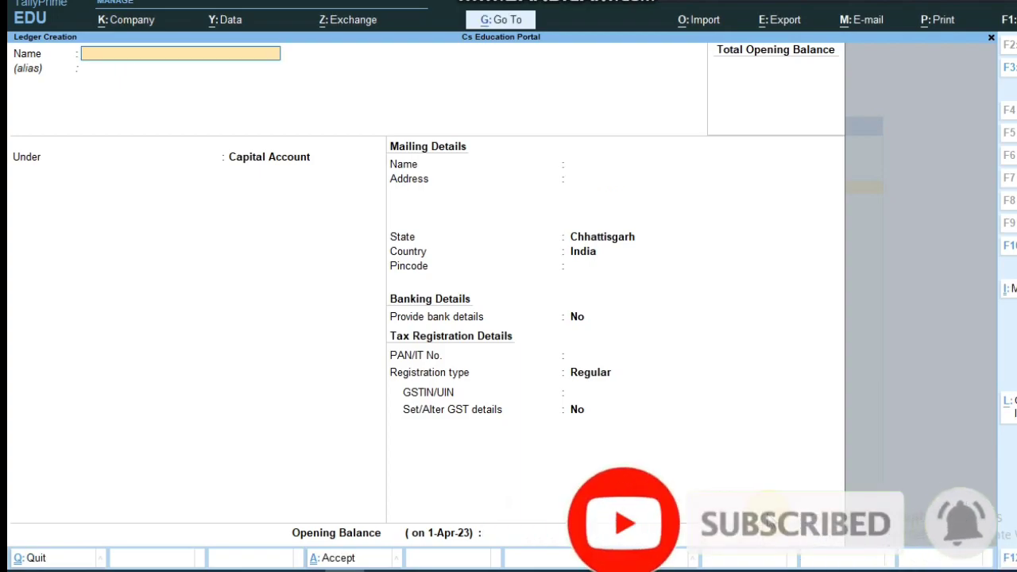
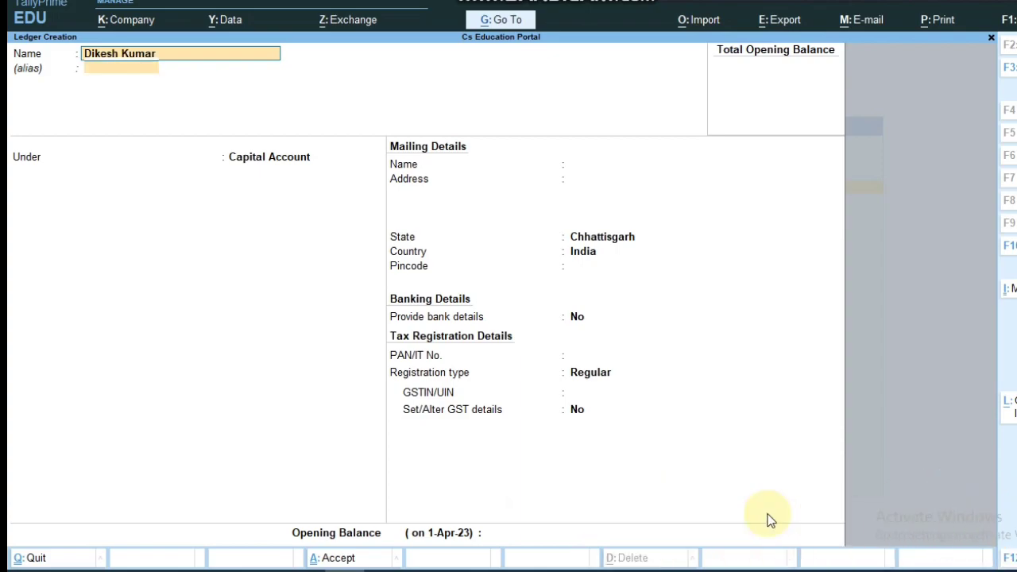
Step: Create the second owner's ledger under Capital Account with its address, then return to the Gateway
key(Return)
key(Return)
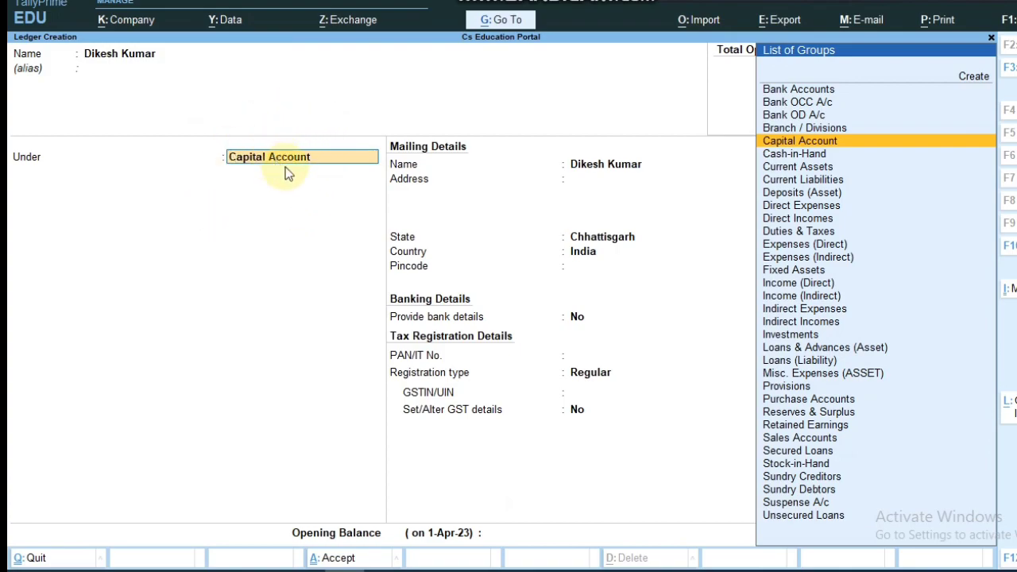
click(576, 176)
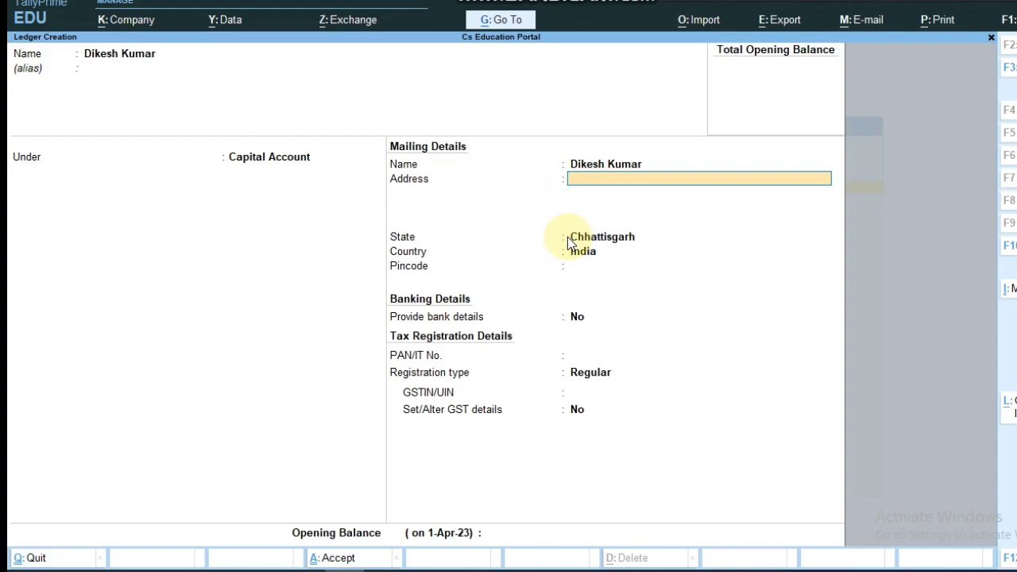
text(Tilda)
key(Return)
ctrl+click(583, 411)
key(ctrl+a)
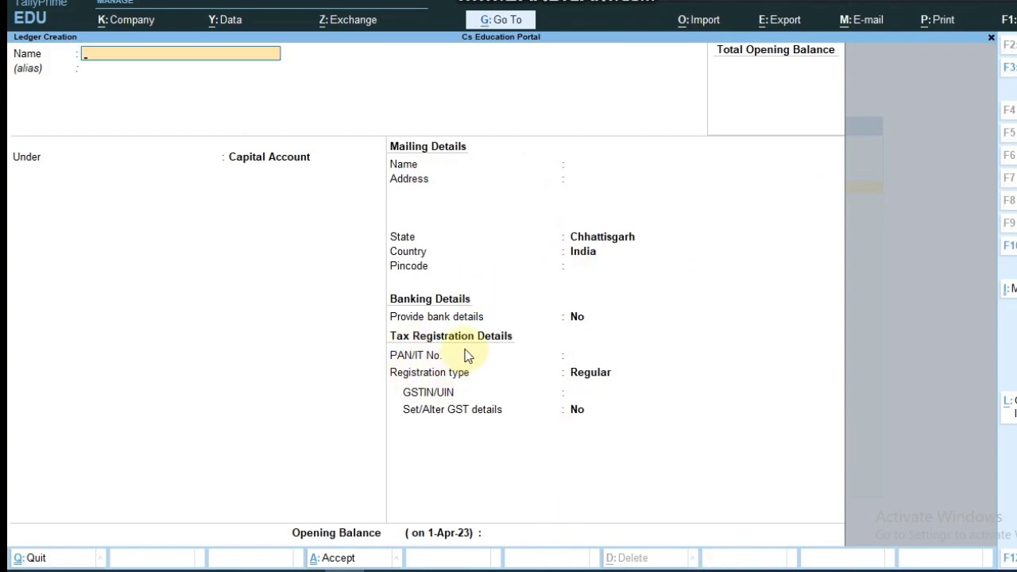
key(Escape)
key(Escape)
key(Down)
key(Down)
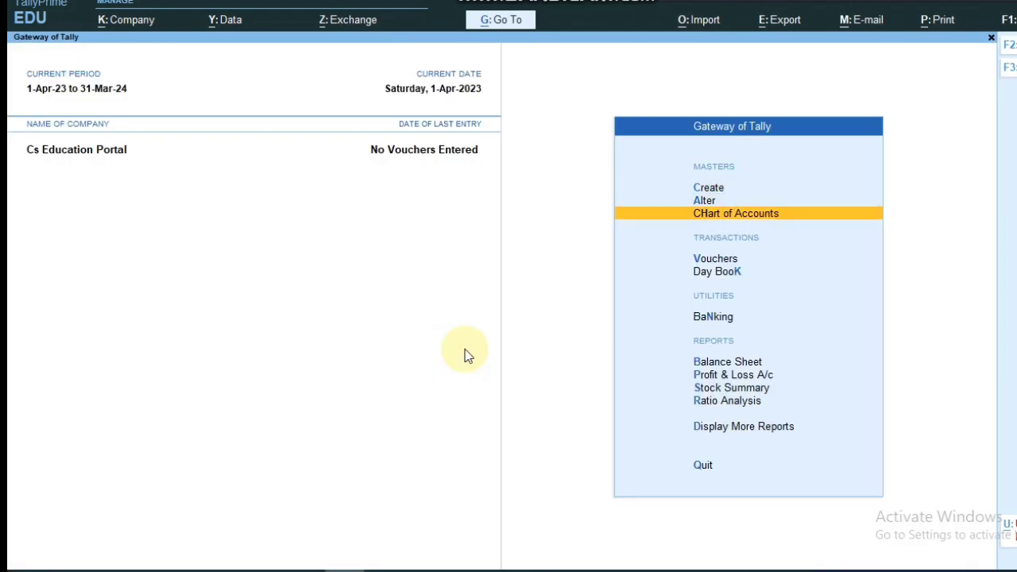
key(Return)
key(Up)
key(Down)
key(Return)
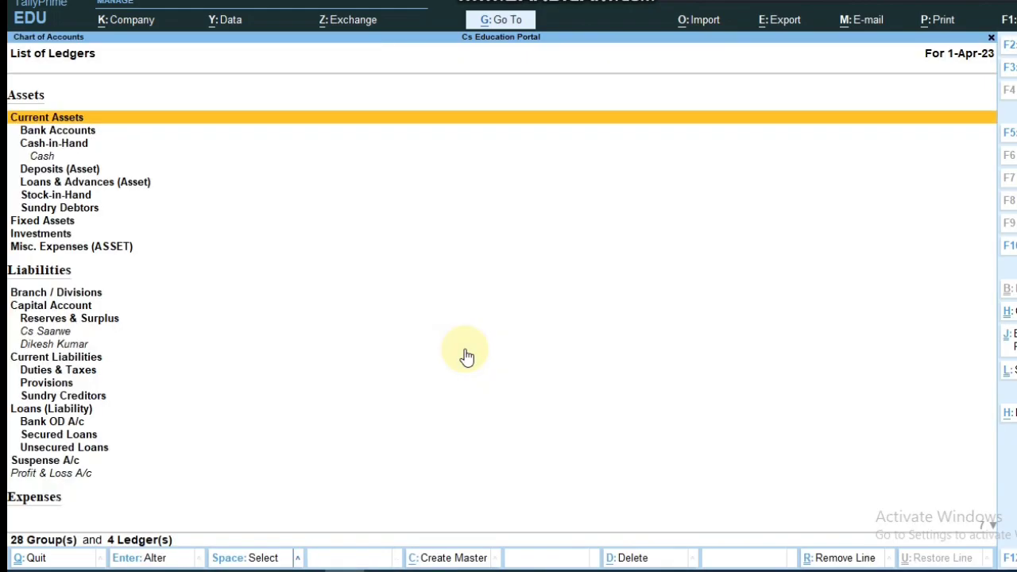
key(Down)
key(Down)
key(Down)
key(Down)
key(Down)
key(Down)
key(Down)
key(Down)
key(Down)
key(Down)
key(Down)
key(Down)
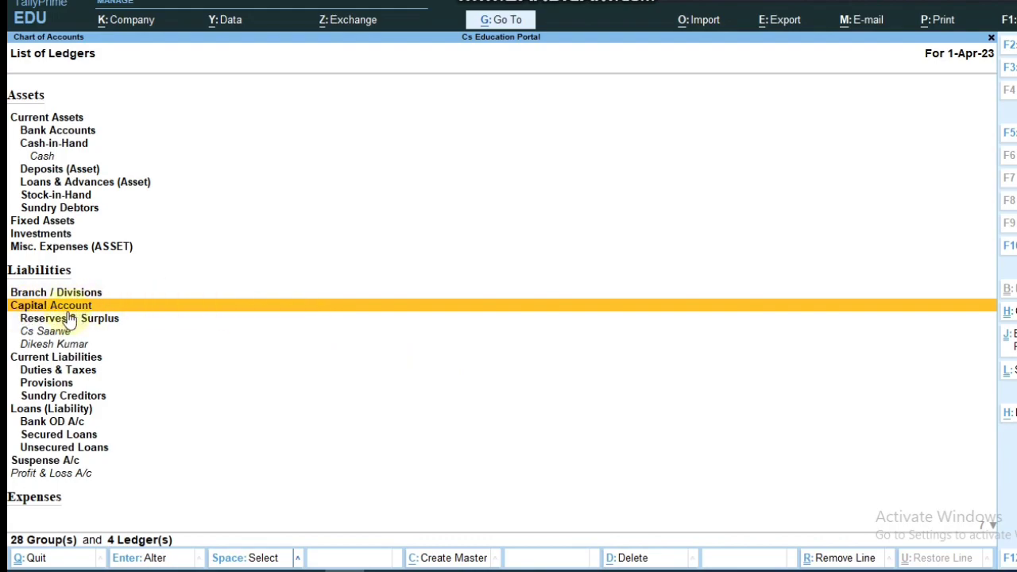
click(44, 333)
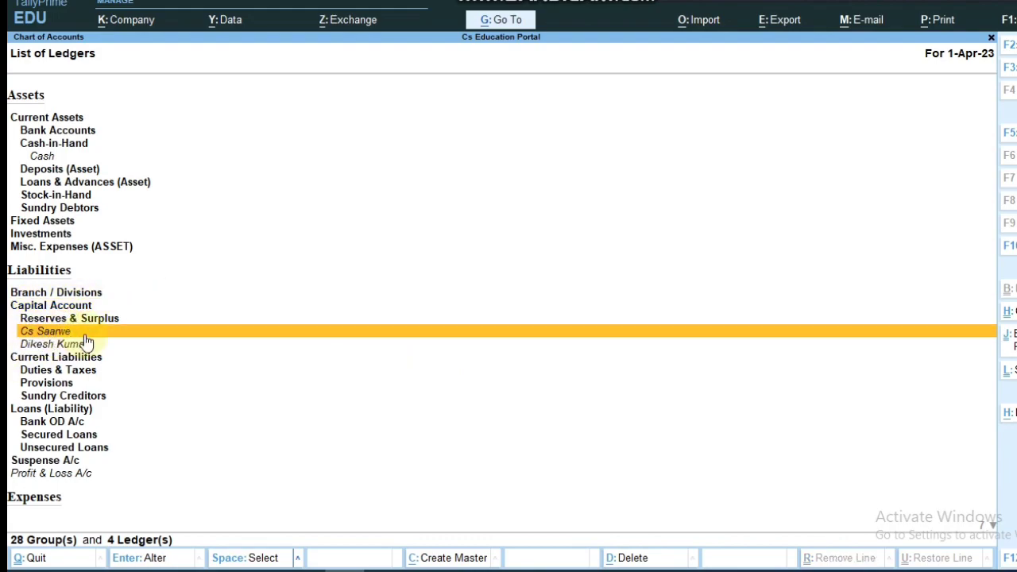
click(52, 347)
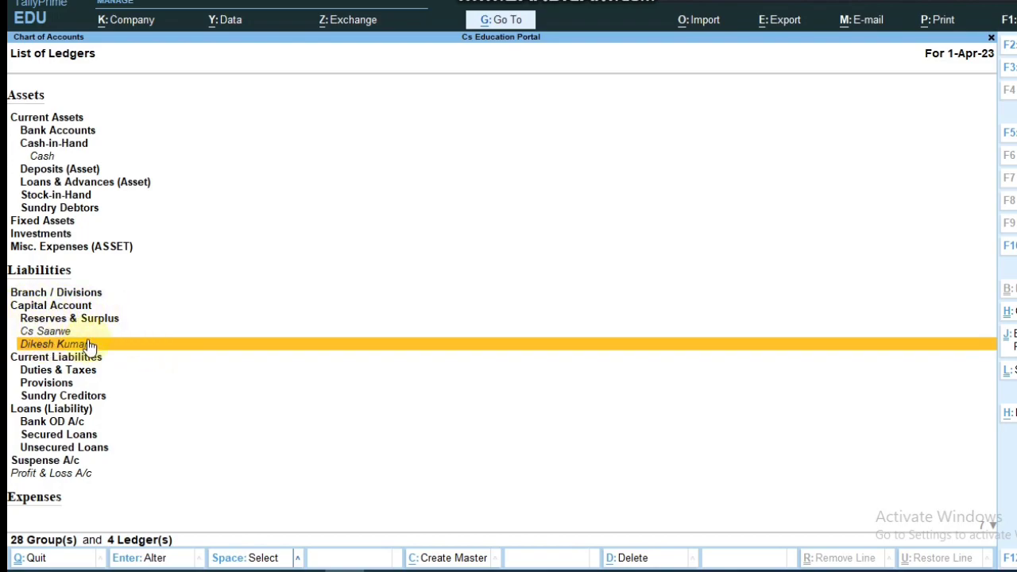
key(Escape)
key(Escape)
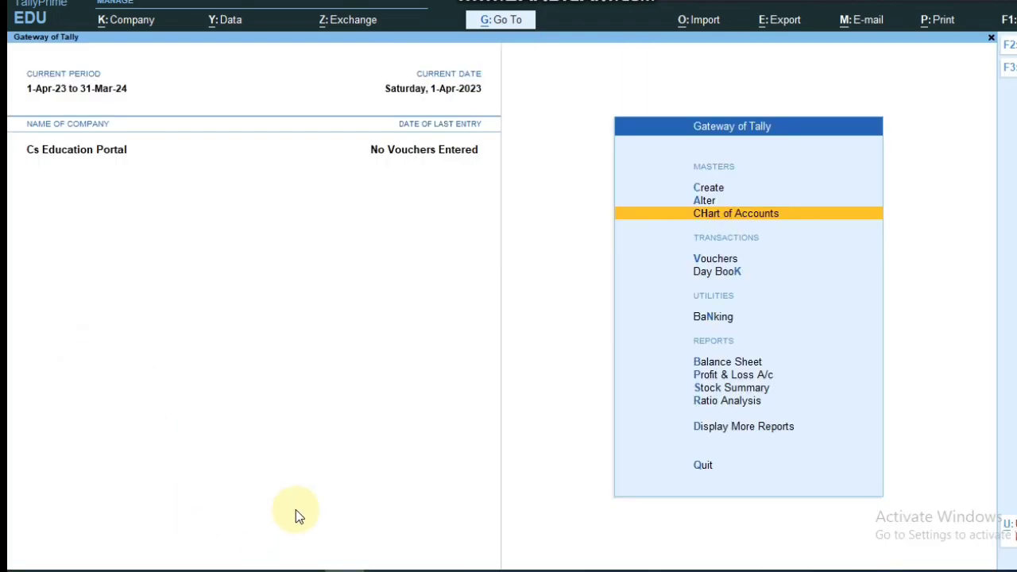
Step: Review the groups notes in Word, marking Current Assets
key(alt+Tab)
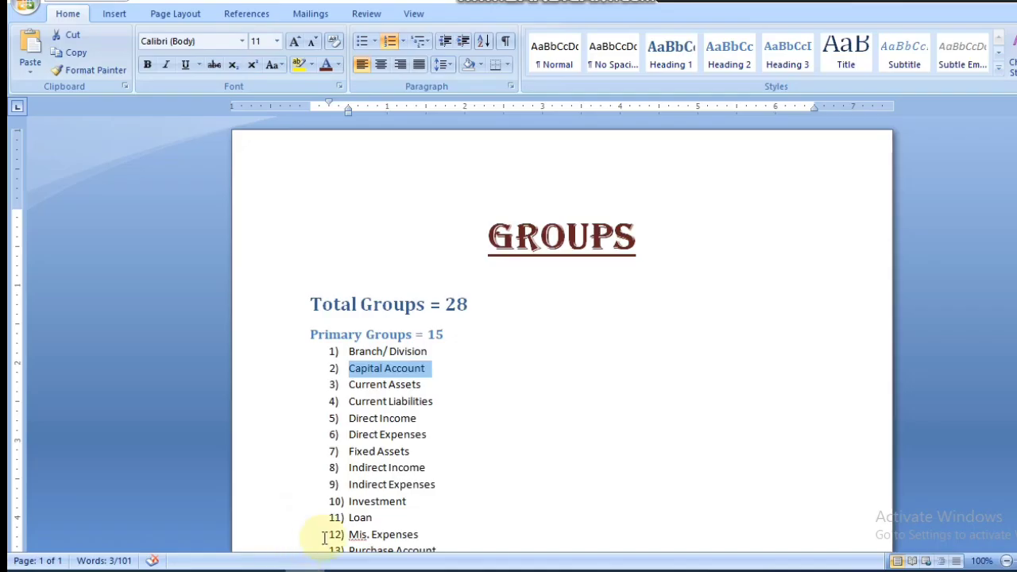
click(330, 387)
click(442, 385)
drag(350, 385, 413, 387)
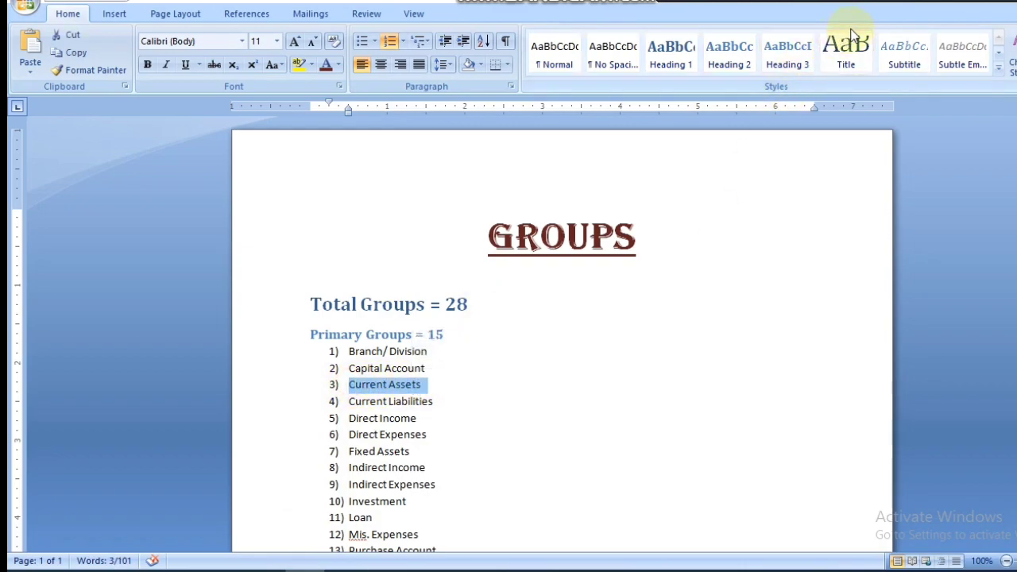
click(697, 270)
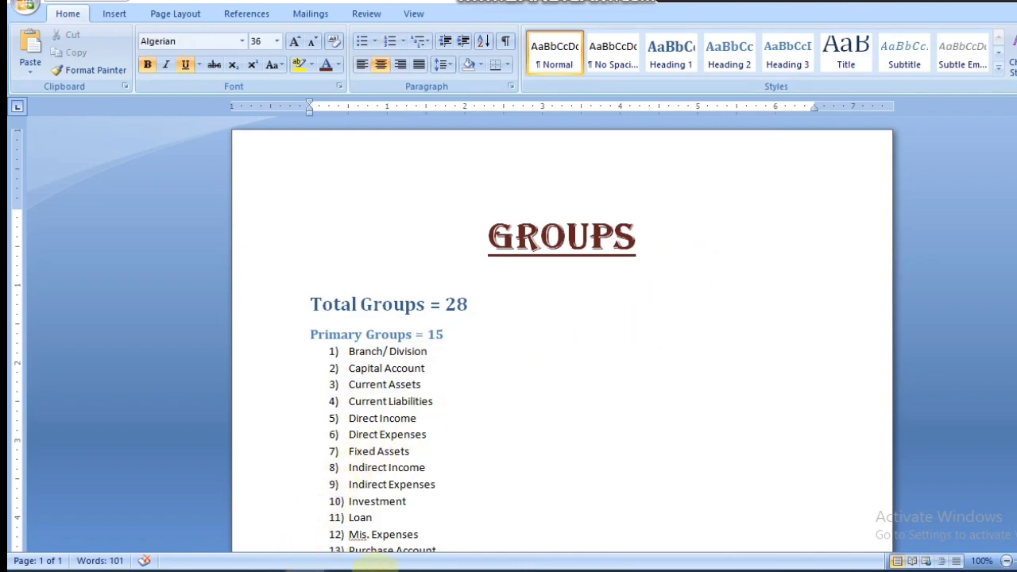
Step: Back in TallyPrime, close the List of Masters and refocus the Gateway of Tally
click(358, 569)
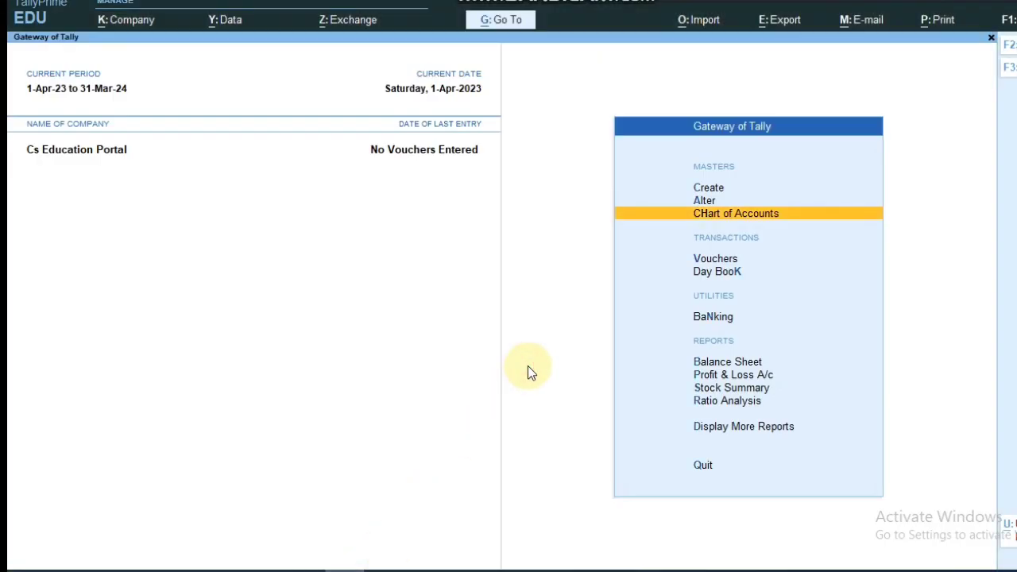
key(Up)
key(Up)
key(Return)
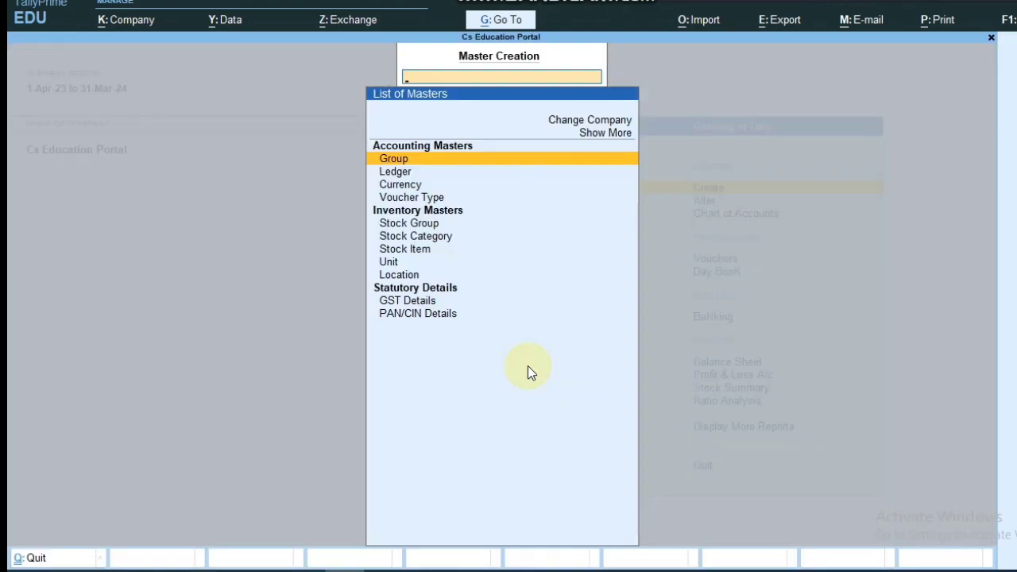
click(912, 1)
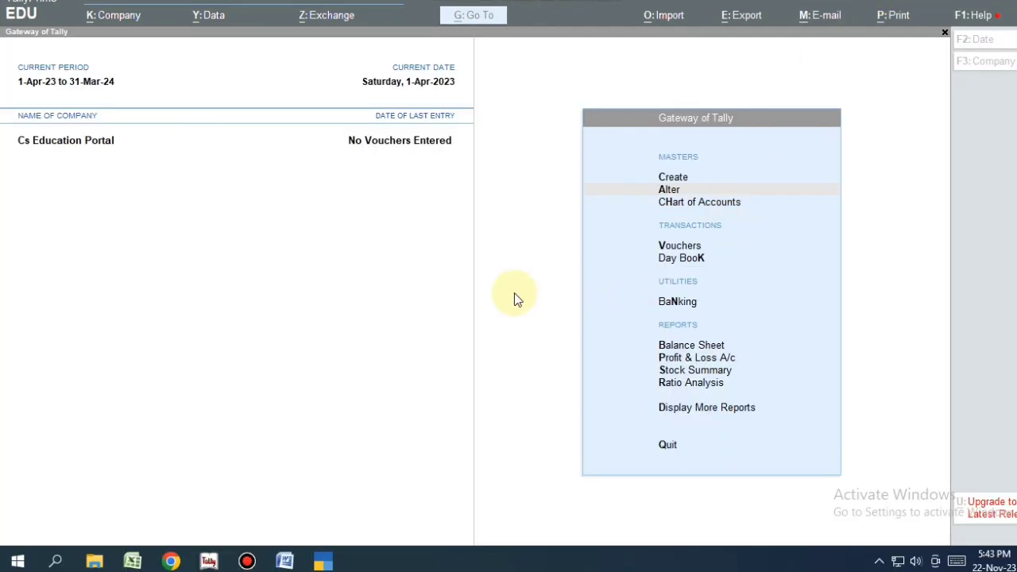
click(484, 297)
click(286, 561)
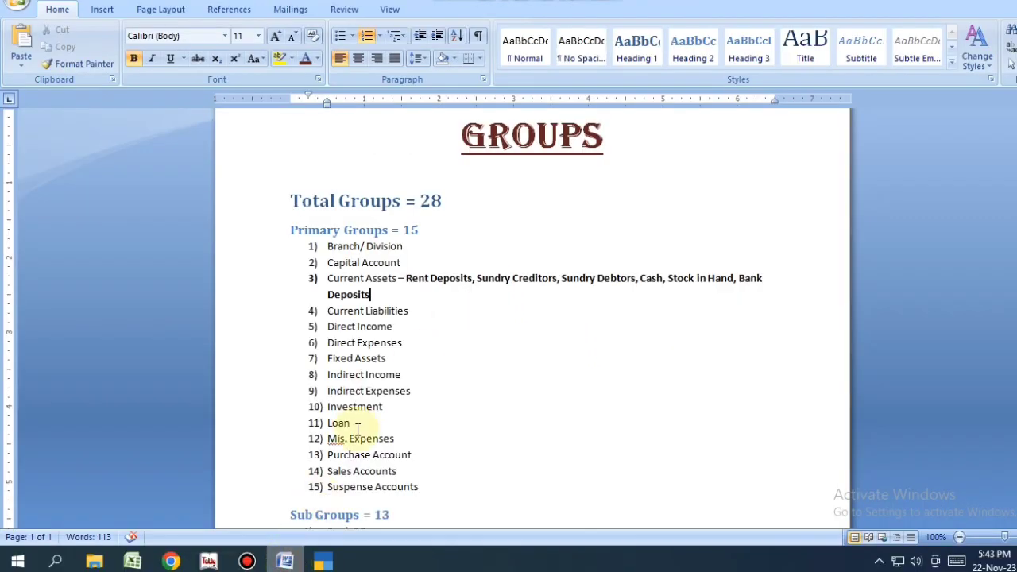
drag(328, 275, 363, 295)
click(361, 295)
click(399, 278)
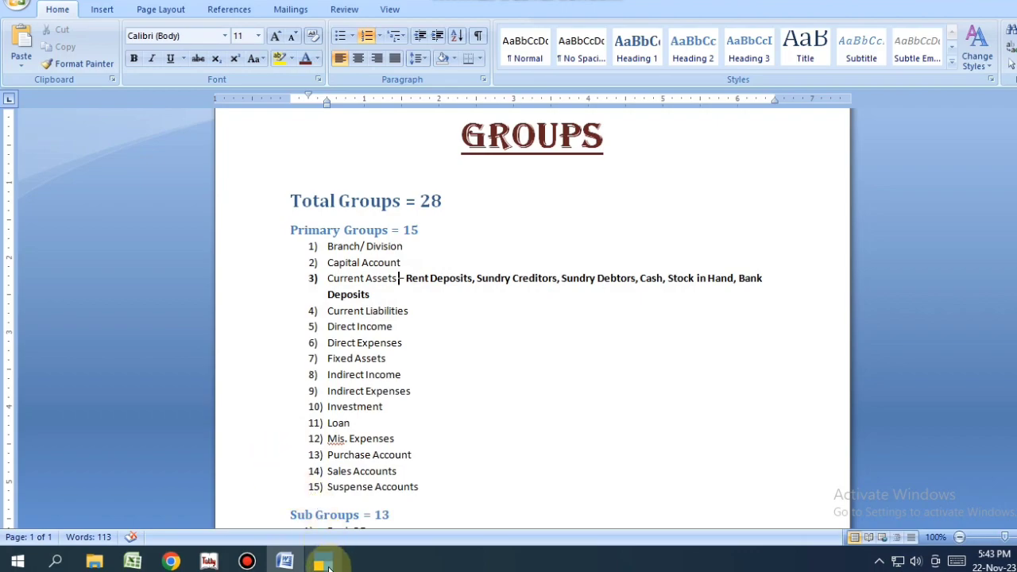
click(323, 561)
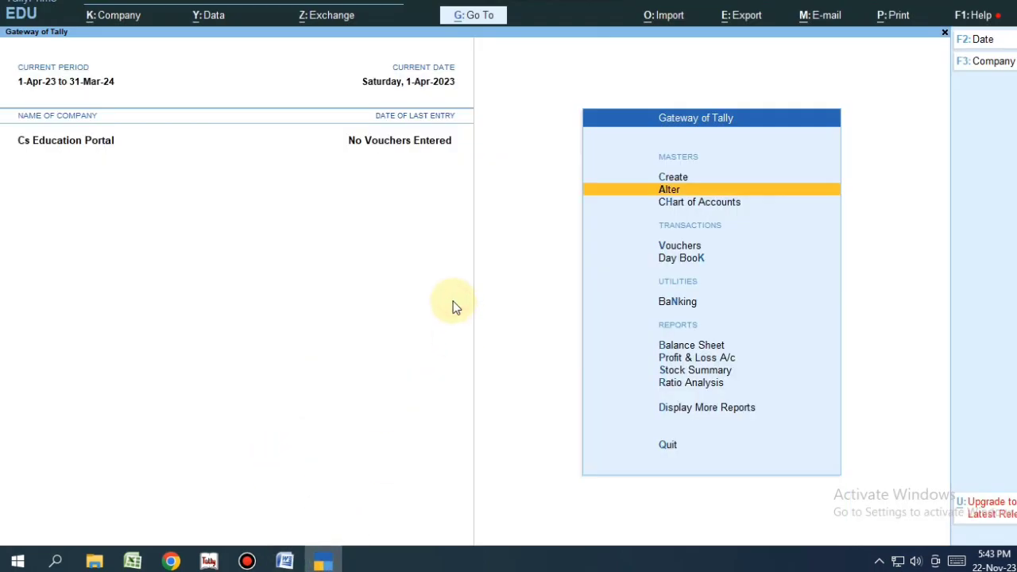
Step: Create a Rent Deposits ledger under Current Assets, keeping Not Applicable, and save it
key(Up)
key(Return)
key(Down)
key(Return)
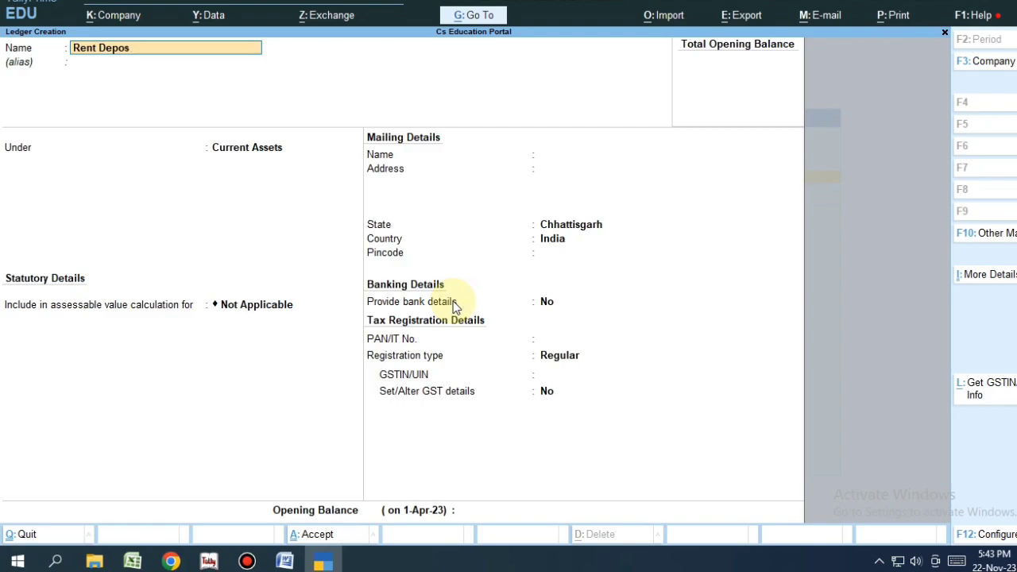
key(Return)
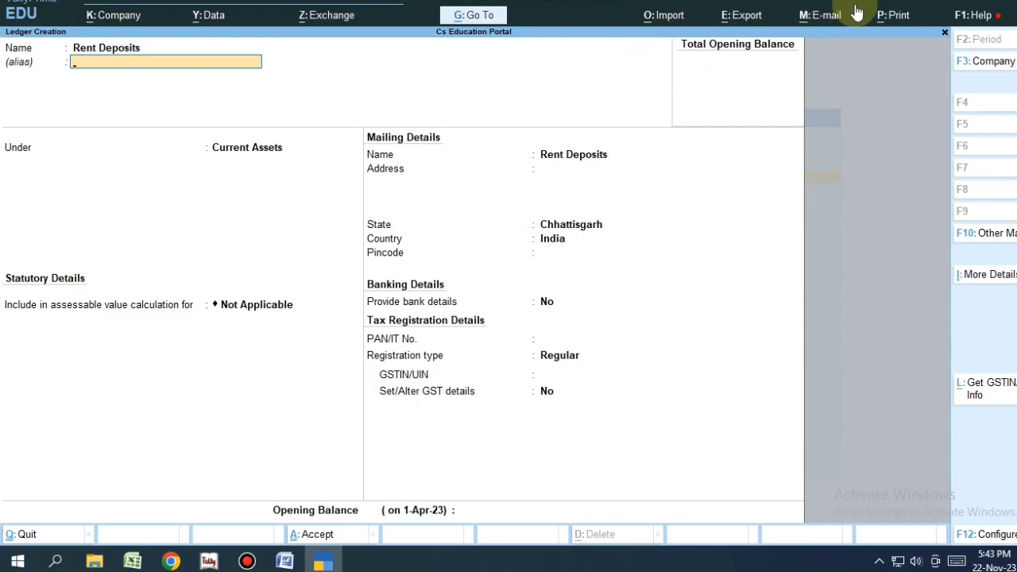
key(Return)
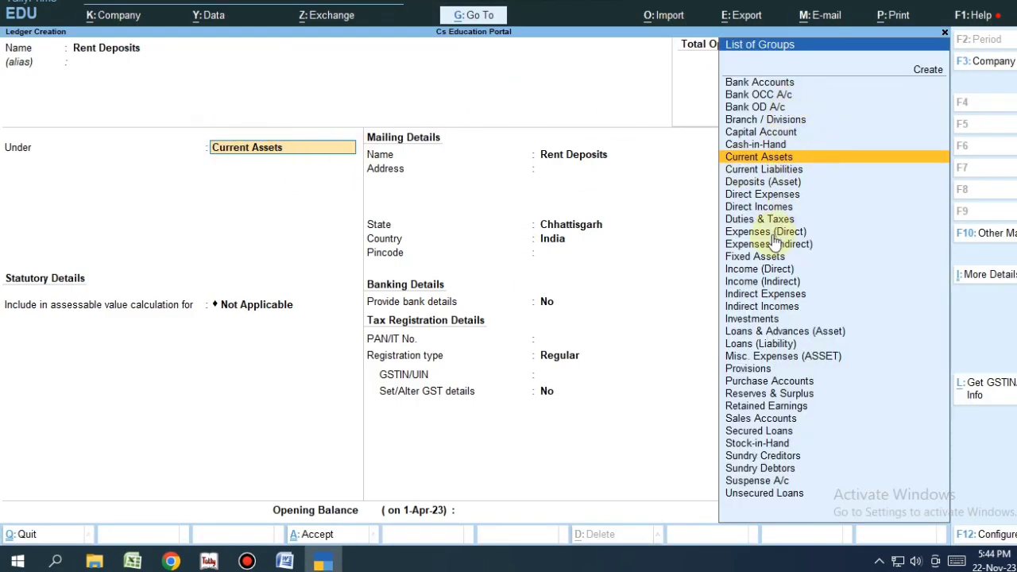
click(739, 156)
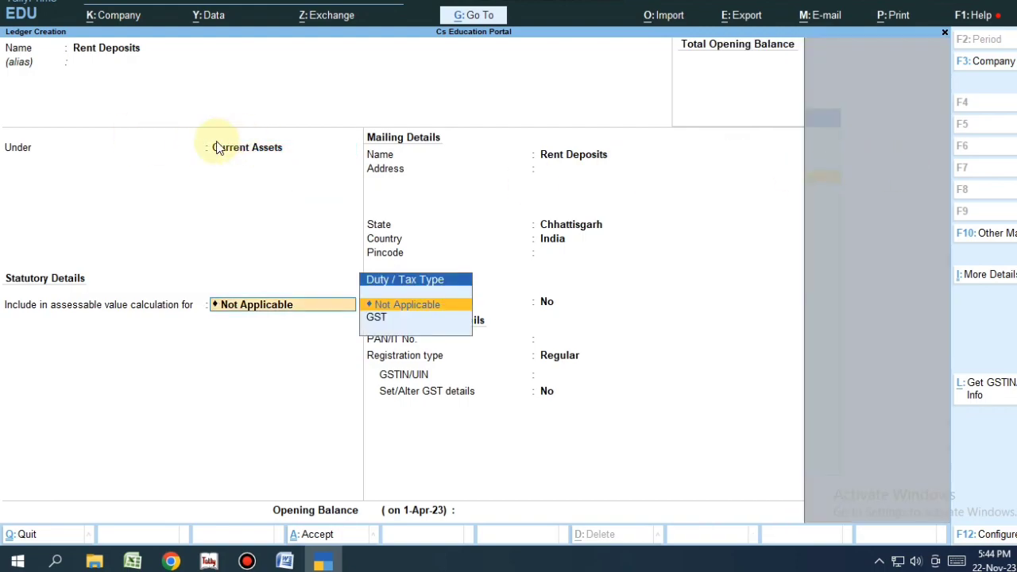
click(411, 304)
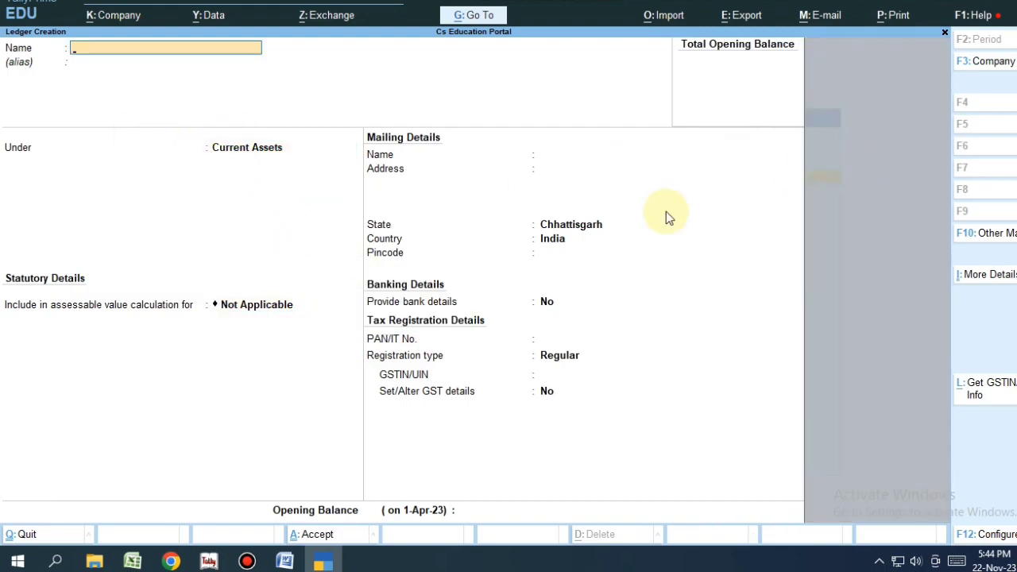
Step: Review the Word groups list, highlighting Sundry Creditors, Sundry Debtors, Cash and Stock in Hand
click(285, 562)
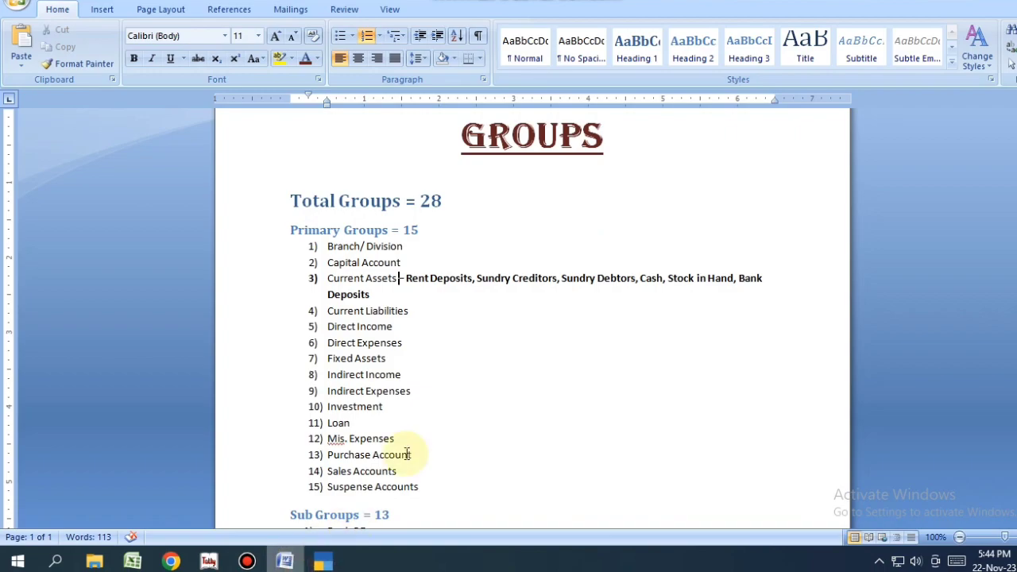
drag(473, 279, 547, 284)
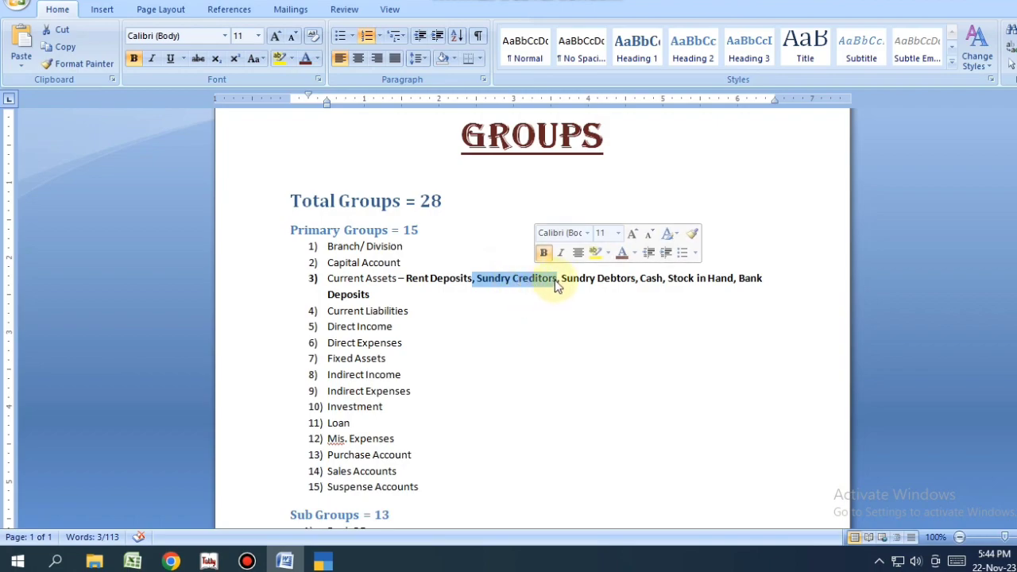
click(560, 278)
drag(582, 276, 646, 272)
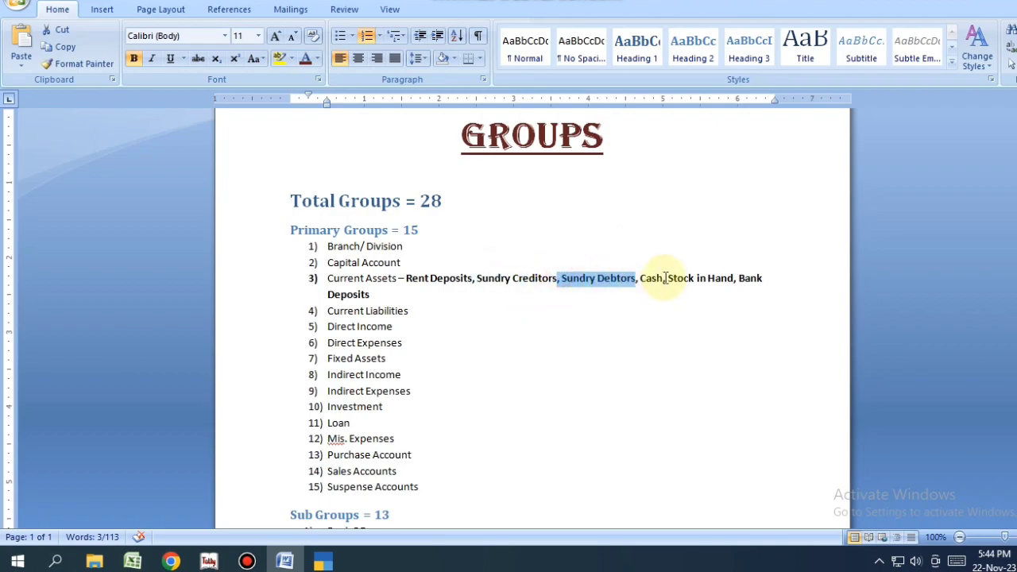
click(641, 278)
double_click(650, 279)
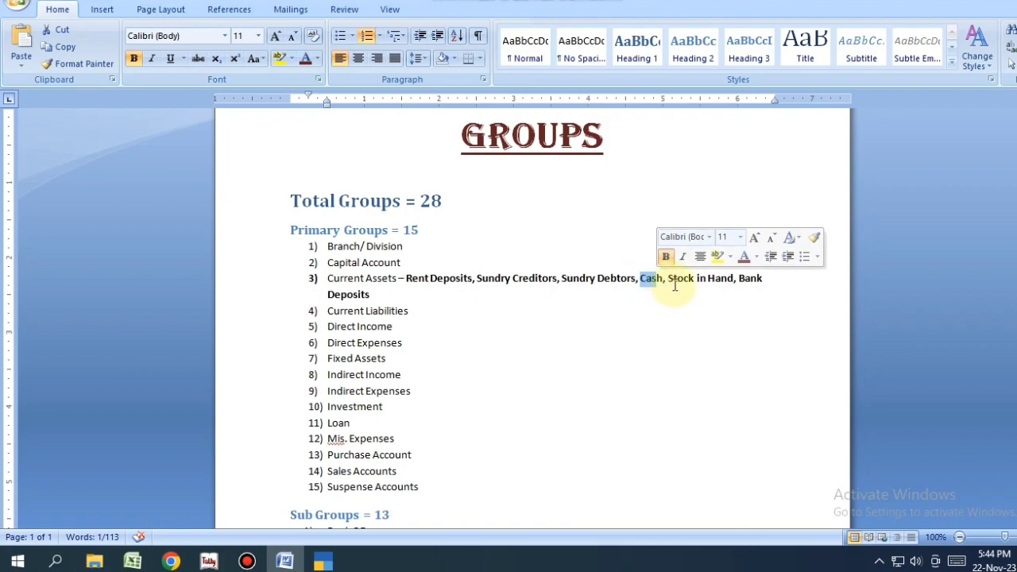
drag(668, 278, 720, 273)
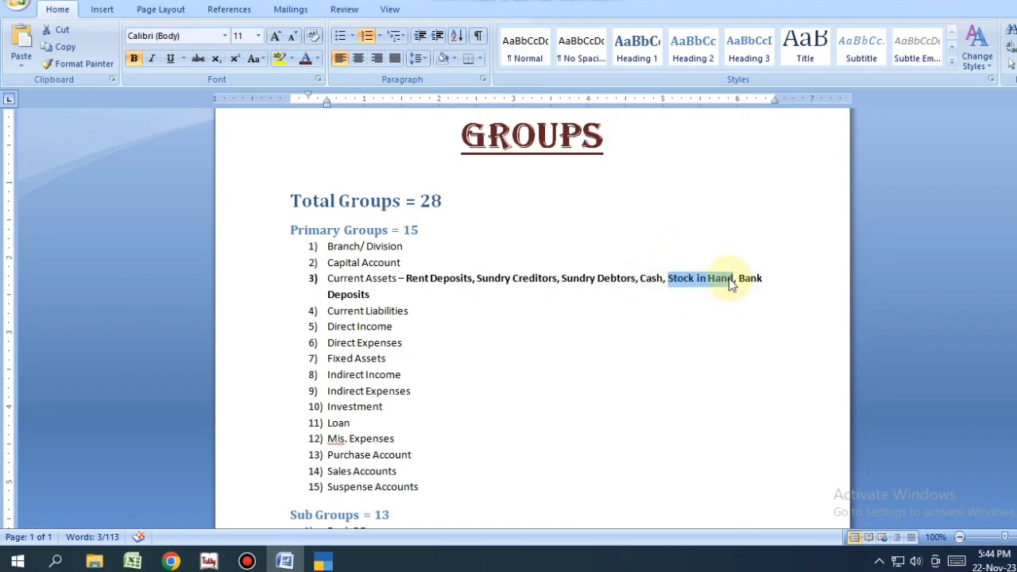
Step: Insert 'Closing Stocks,' before Bank Deposits in item 3, then return to Tally
click(737, 277)
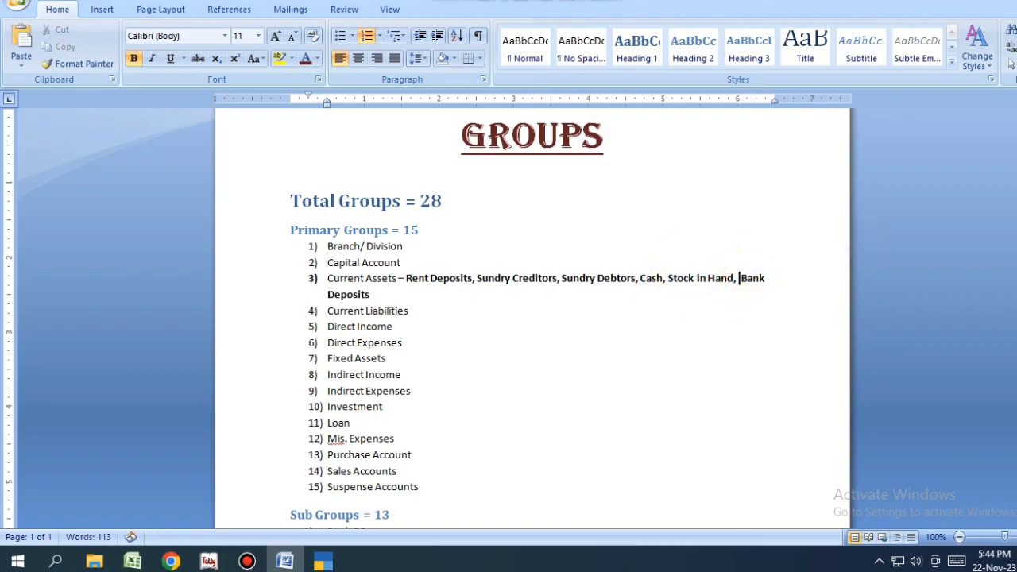
text(Clos)
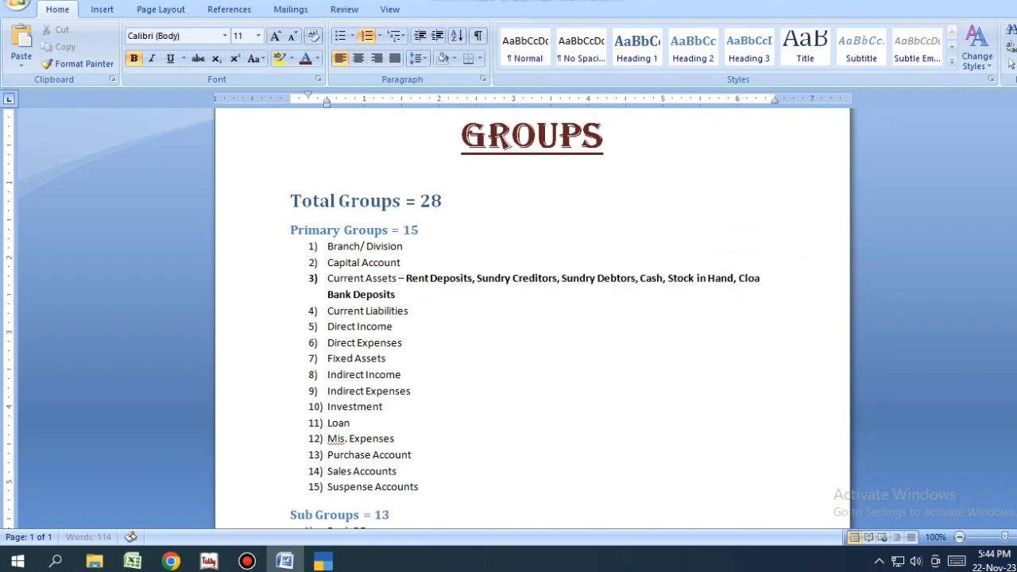
key(BackSpace)
text(sing Stocks)
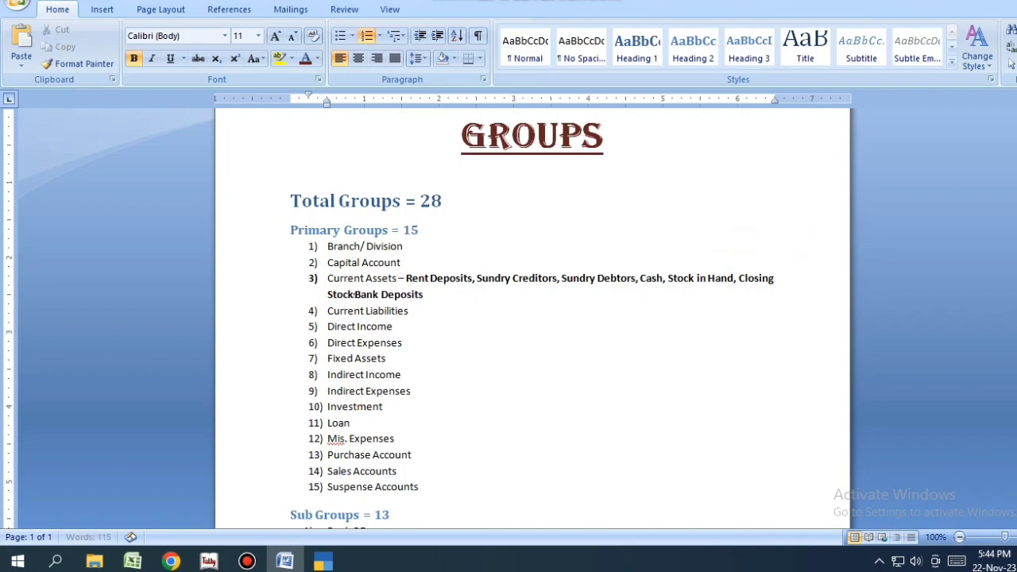
key(BackSpace)
text(,)
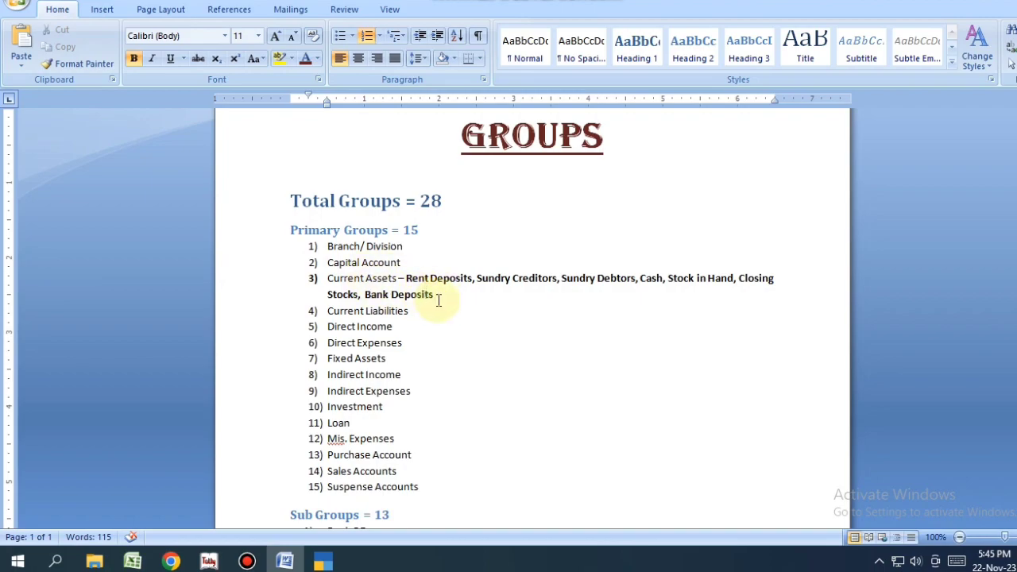
key(alt+Tab)
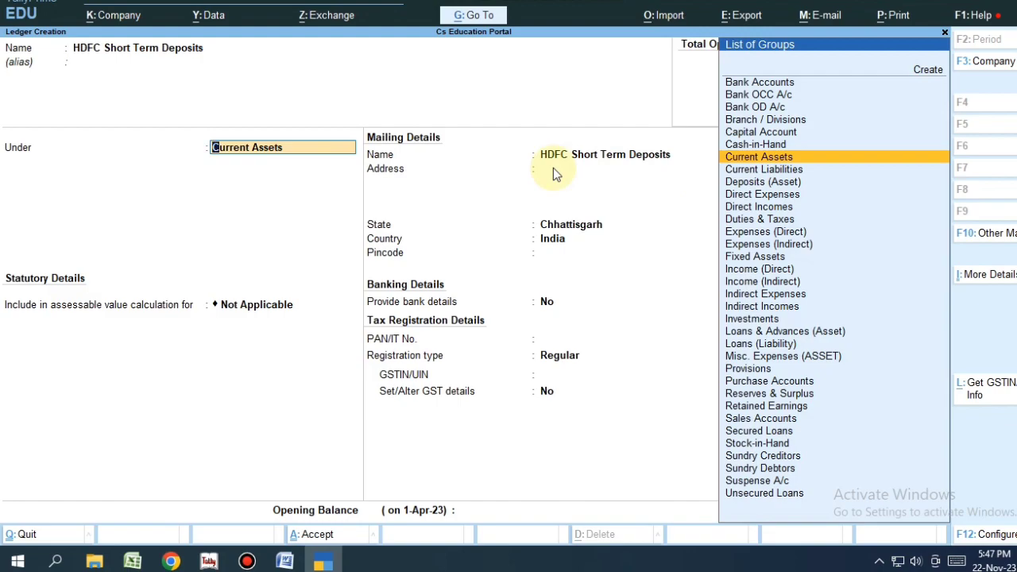
Step: Save the HDFC Short Term Deposits ledger under Current Assets and return to the Gateway of Tally
key(ctrl+a)
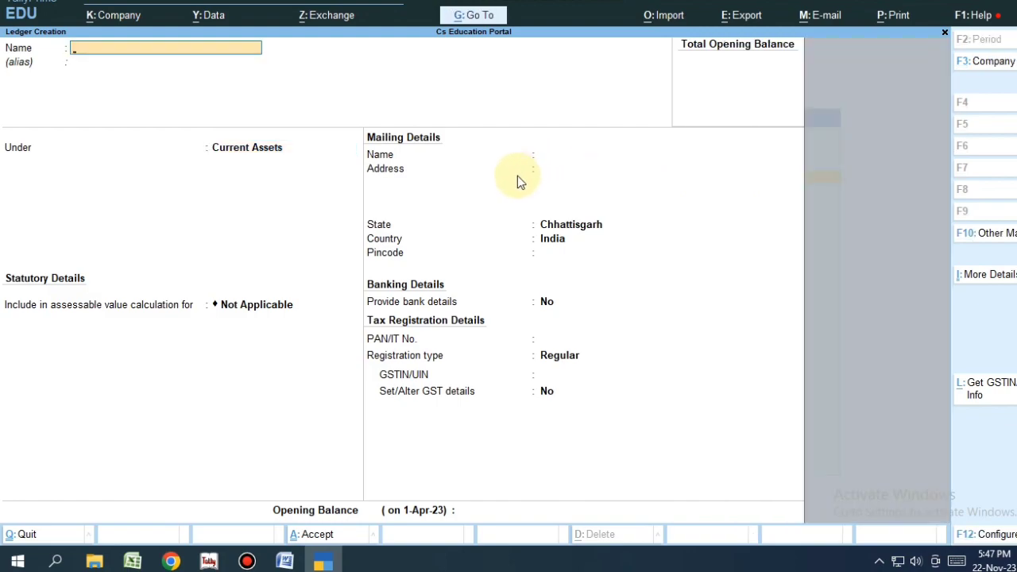
key(Escape)
key(Escape)
Step: Open the Chart of Accounts and inspect the Cash, HDFC Short Term Deposits and Rent Deposits ledgers
key(Down)
key(Down)
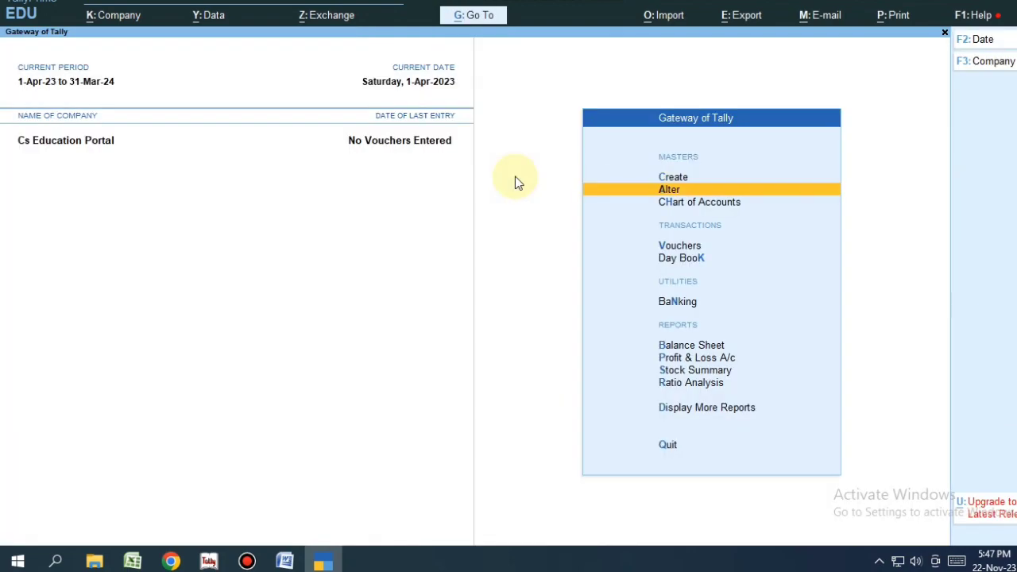
key(Return)
key(Return)
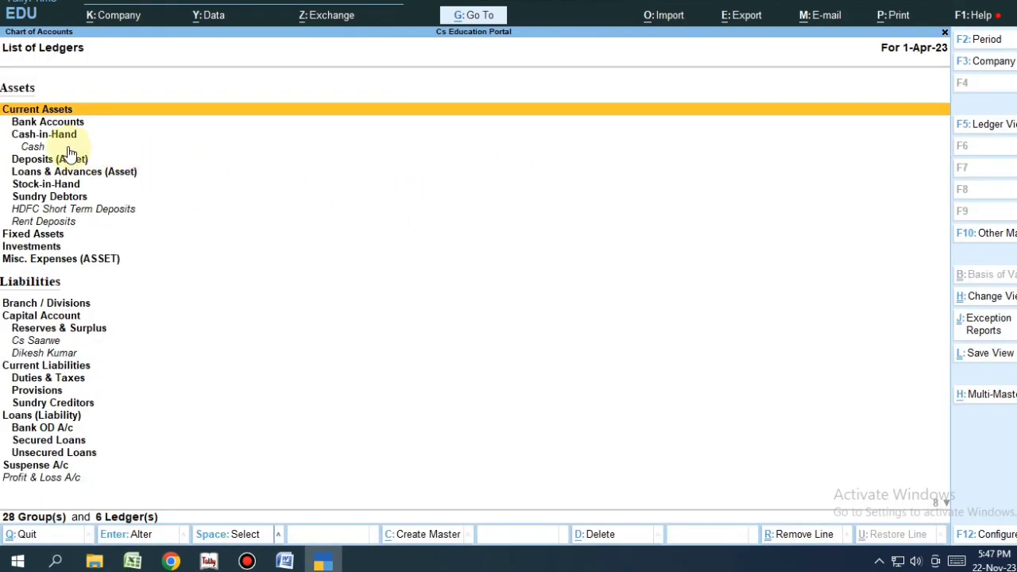
click(41, 149)
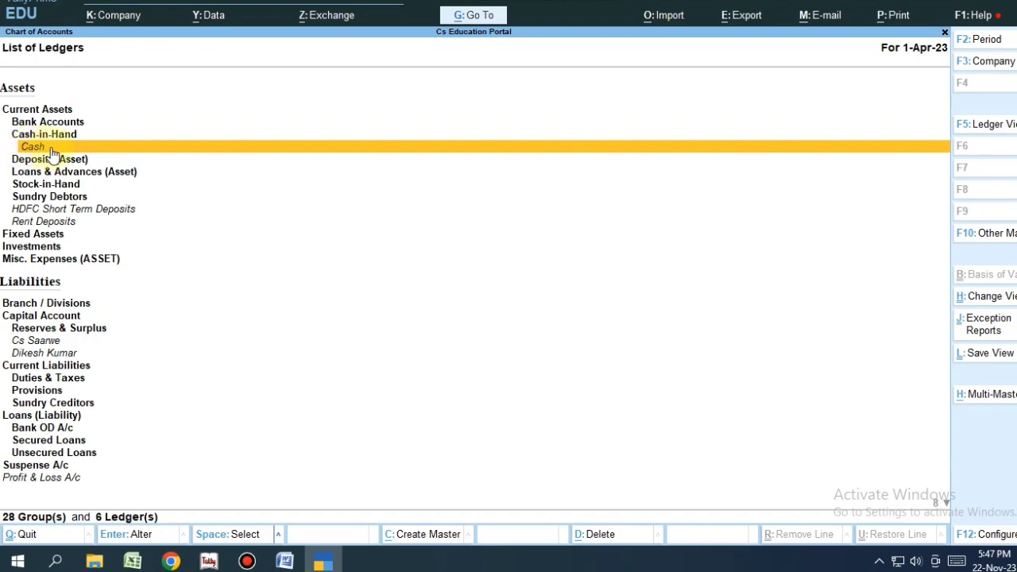
click(26, 211)
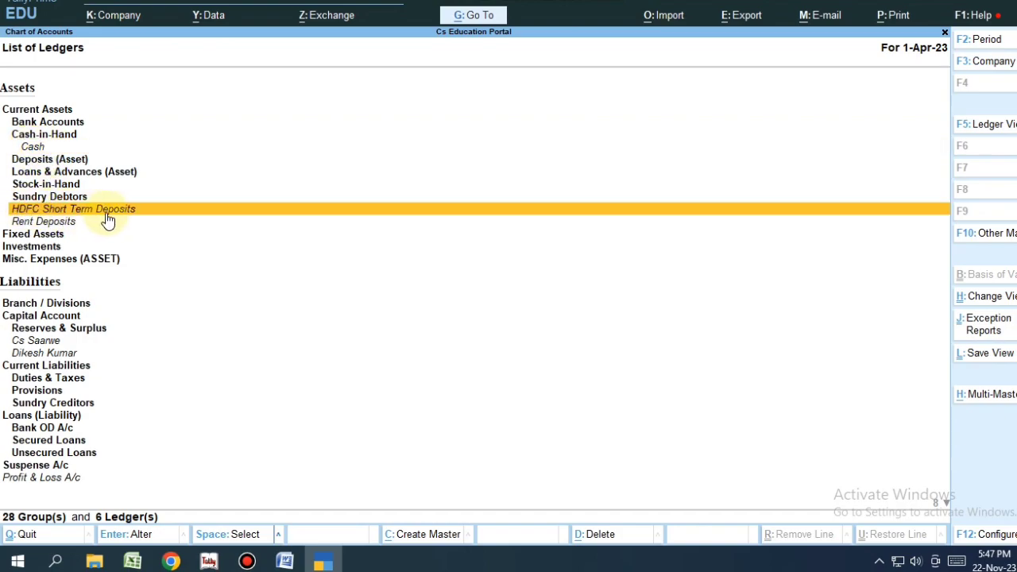
click(63, 224)
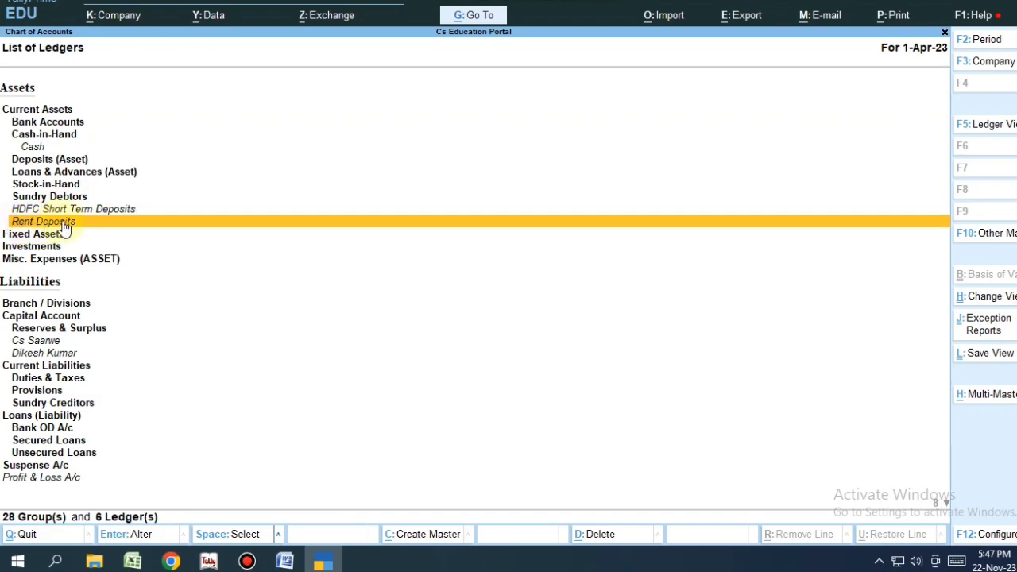
Step: Inspect the Bank Accounts, Deposits (Asset) and Loans & Advances (Asset) groups, leaving Deposits unchanged
click(23, 124)
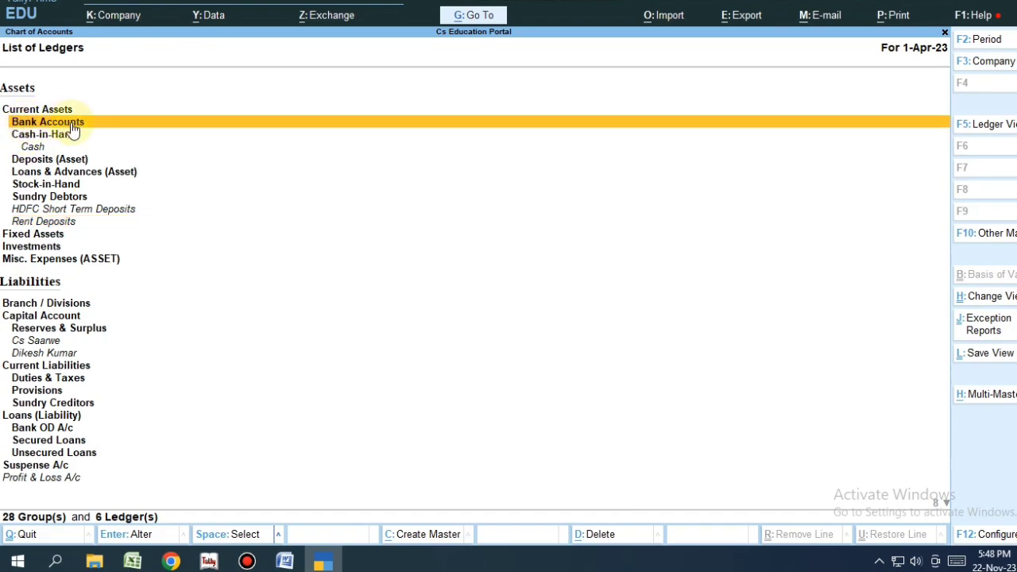
click(34, 160)
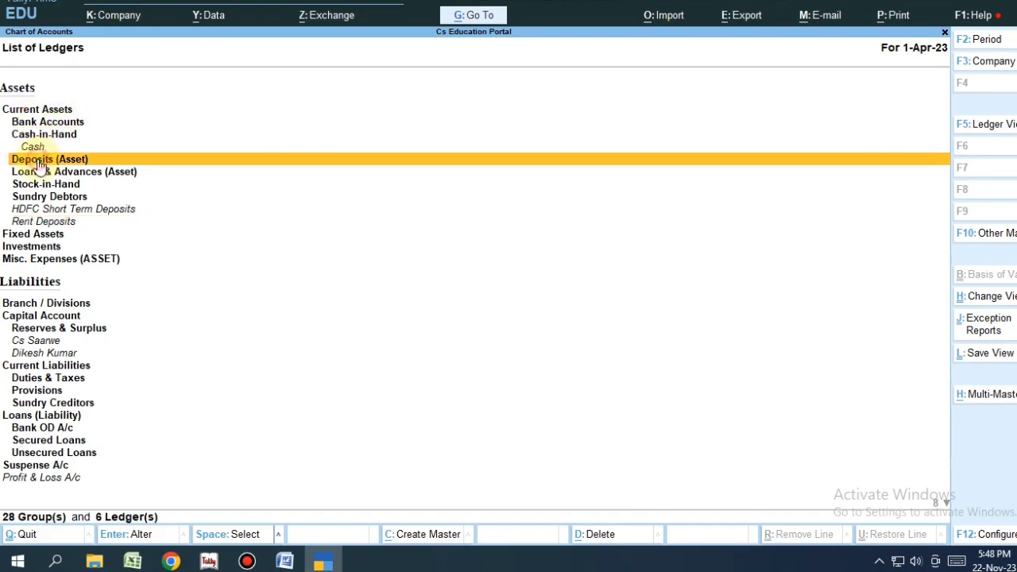
click(32, 159)
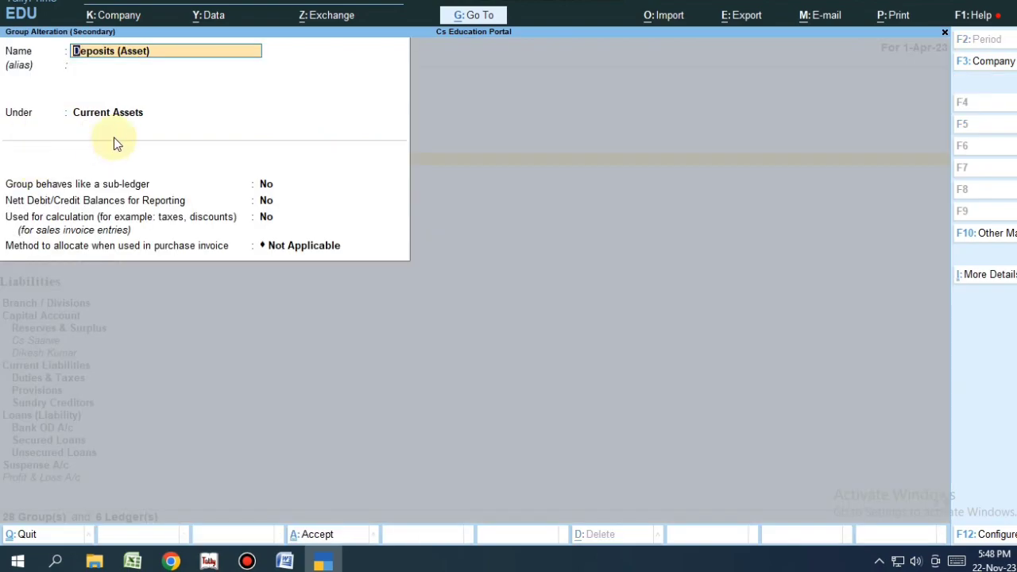
key(BackSpace)
key(Escape)
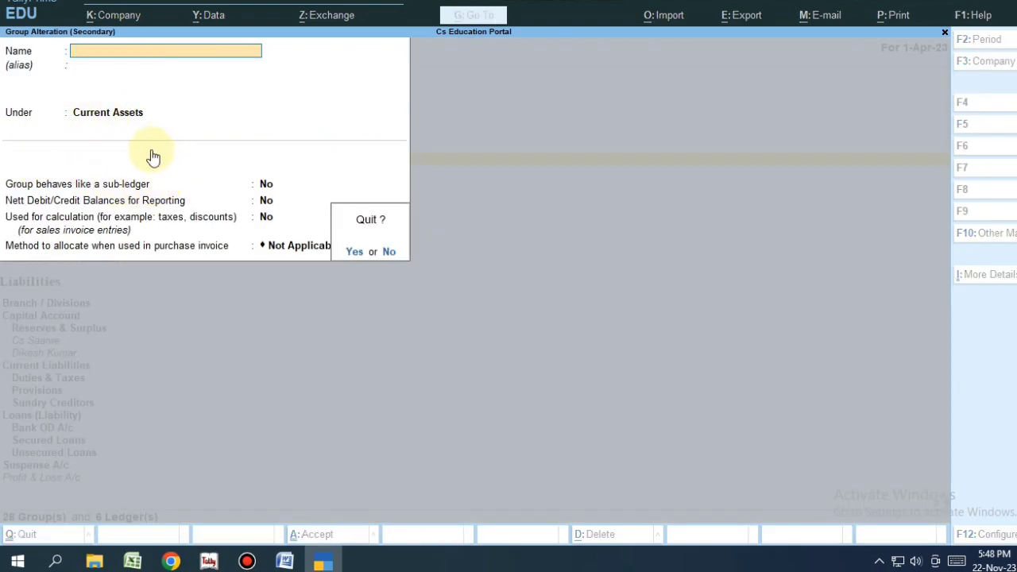
key(y)
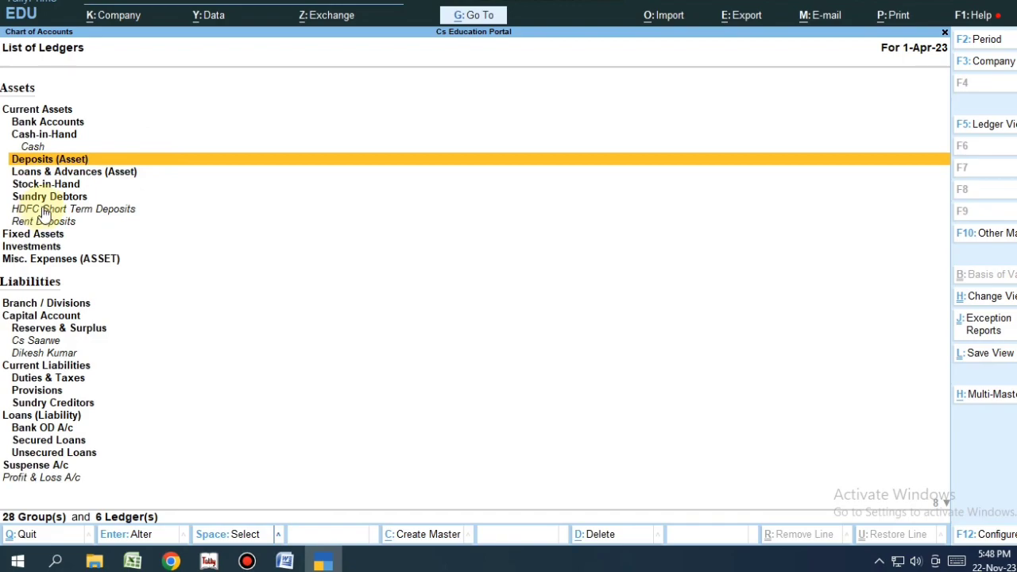
click(41, 173)
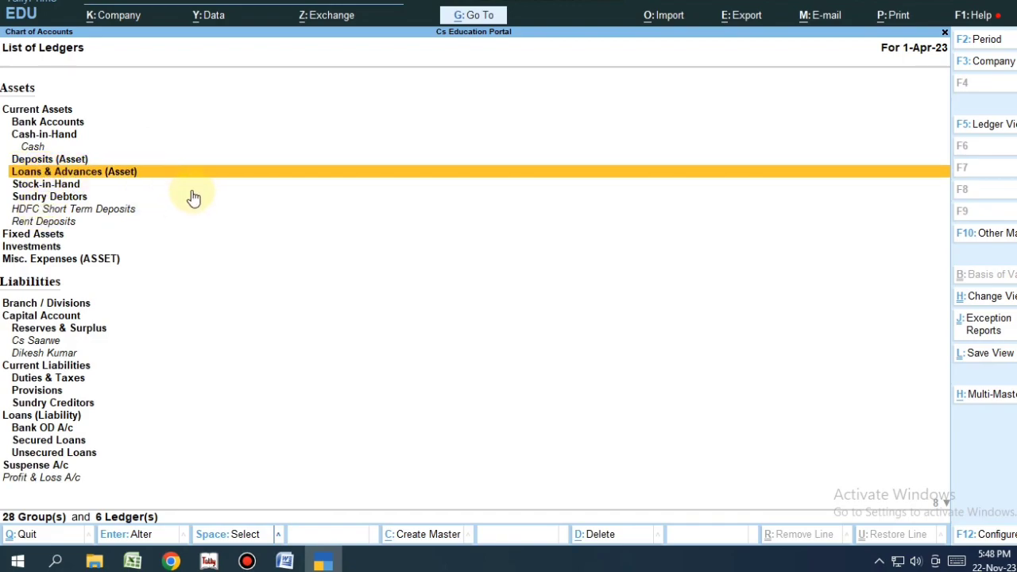